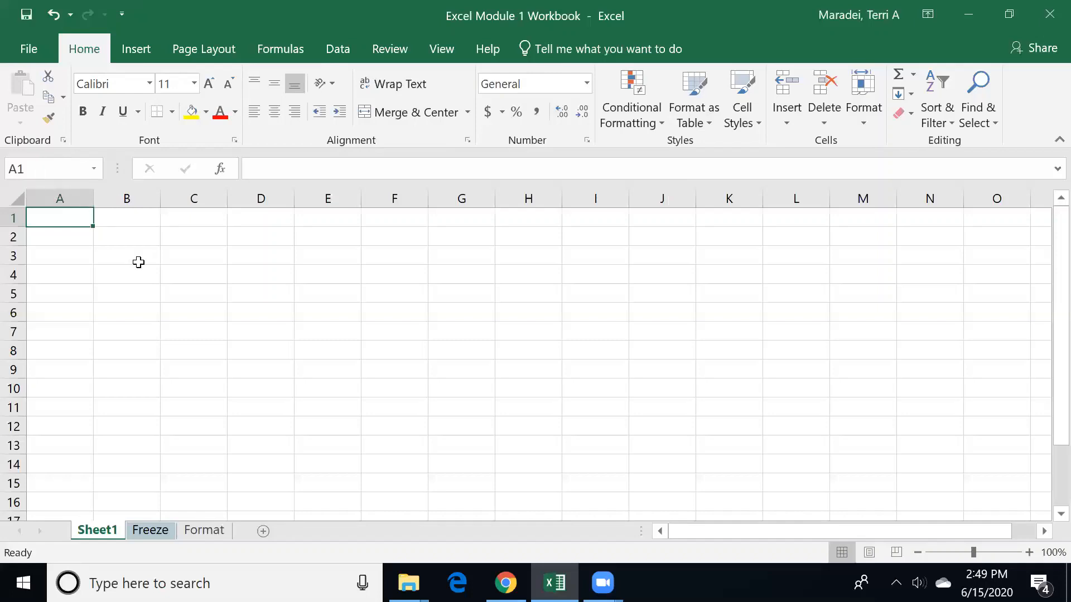
Enter the text "Montgomery College" in cell C4 and reselect that cell.
left_click(196, 269)
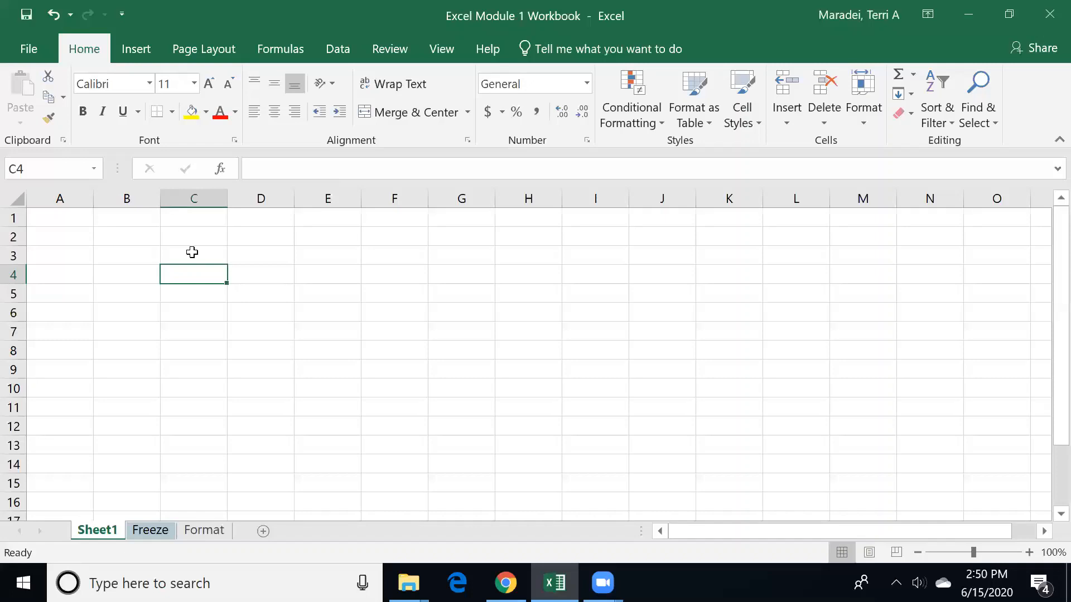
type("Montgomery")
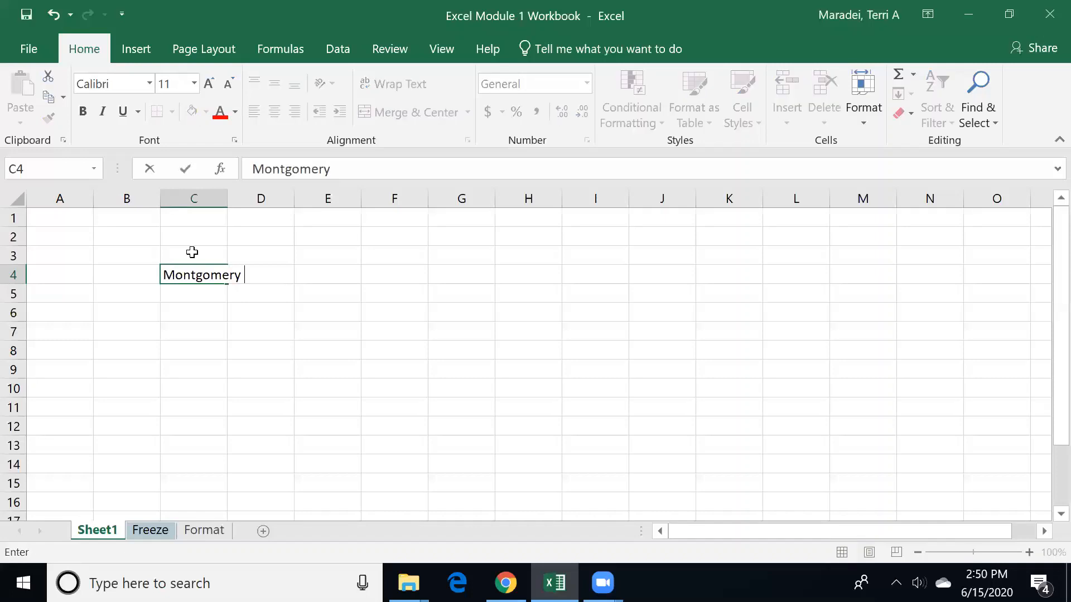
type(" College")
key("Return")
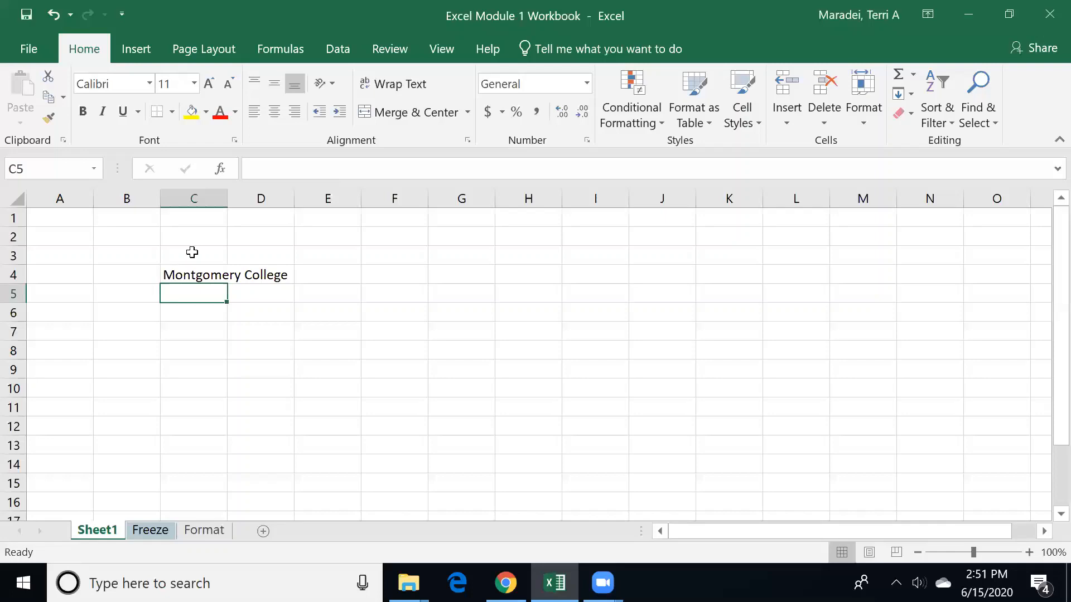
key("Up")
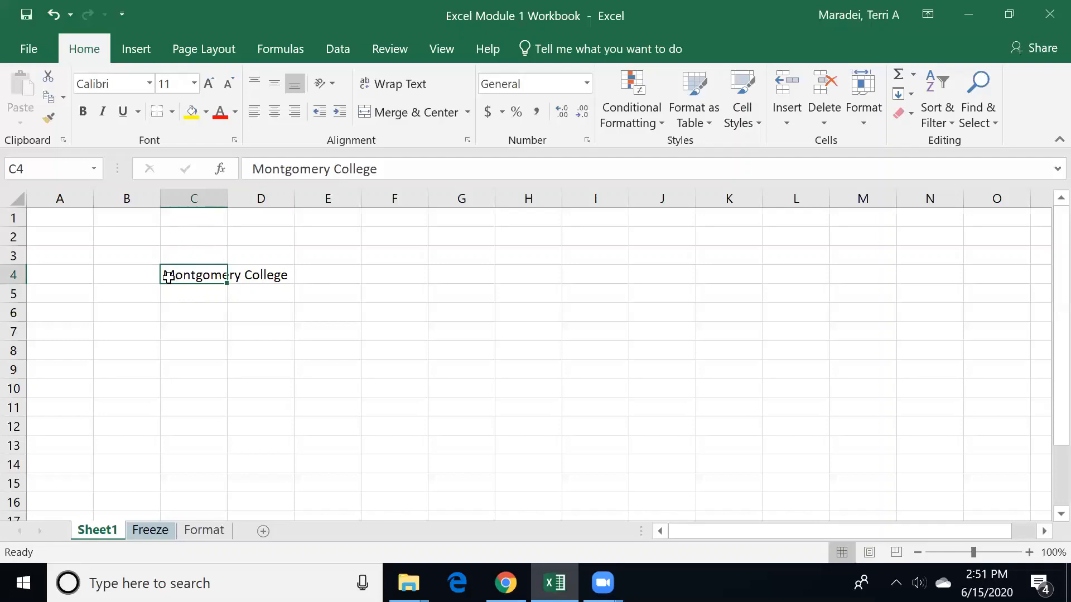
Enter the number 78 in cell D4, next to the "Montgomery College" text.
left_click(271, 276)
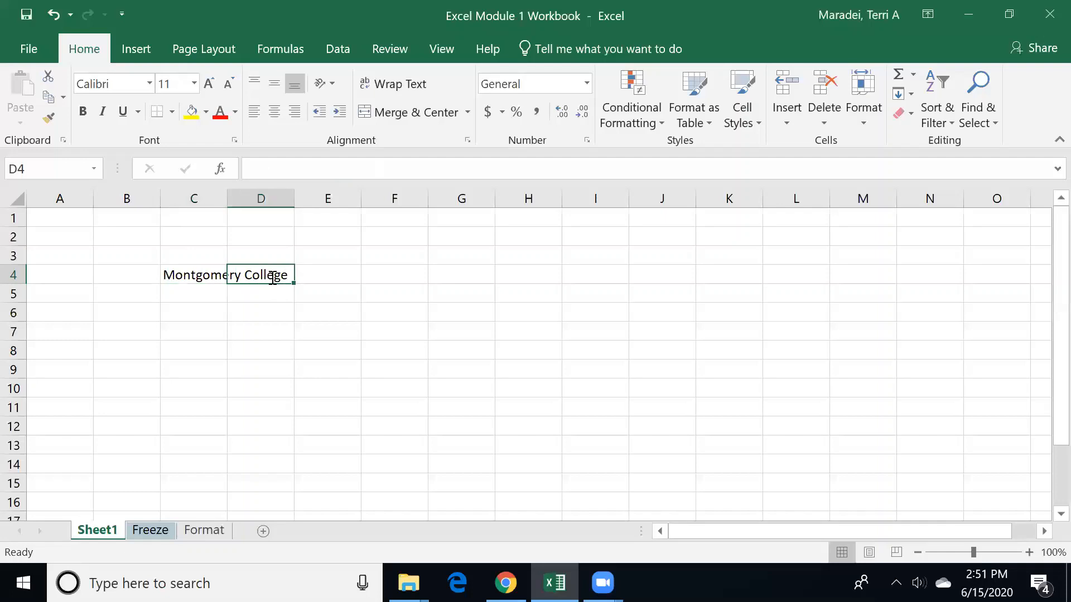
type("78")
key("Return")
left_click(270, 275)
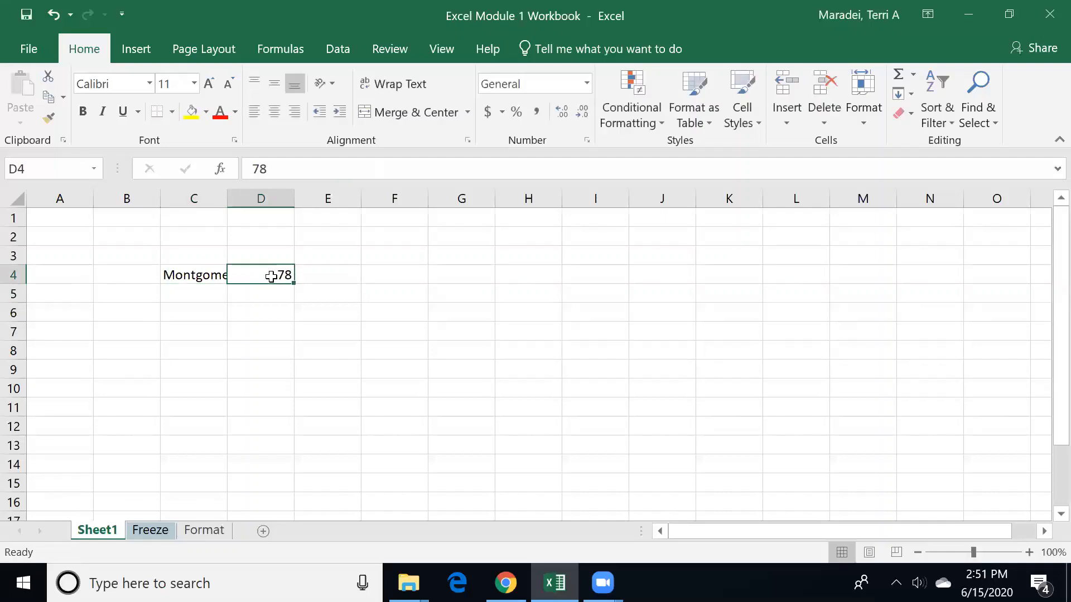
key("Return")
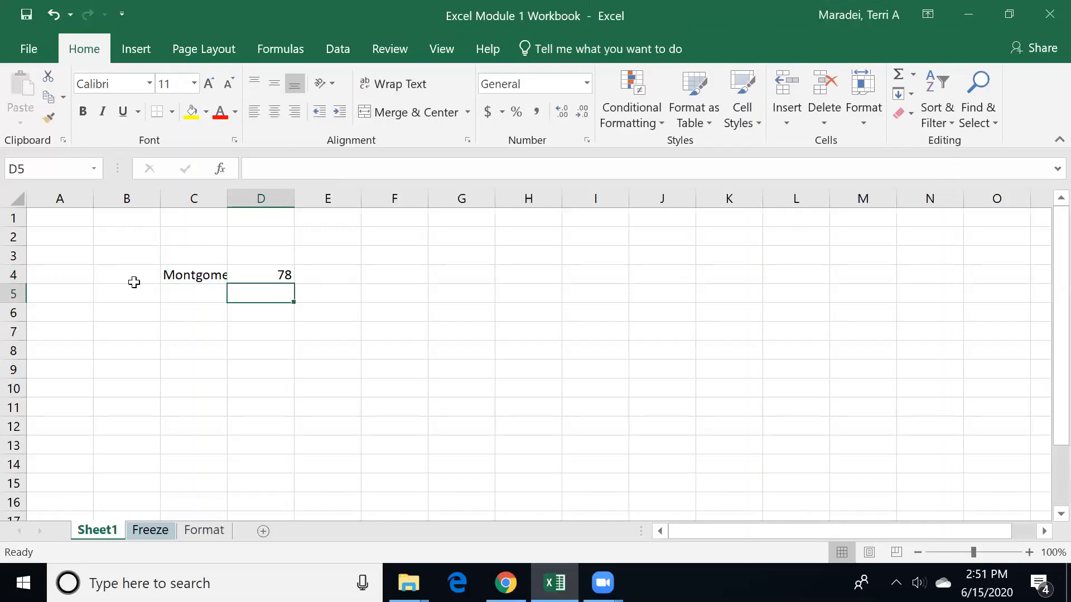
Check the contents of cells C4 and D4, and clear both cells.
left_click(194, 275)
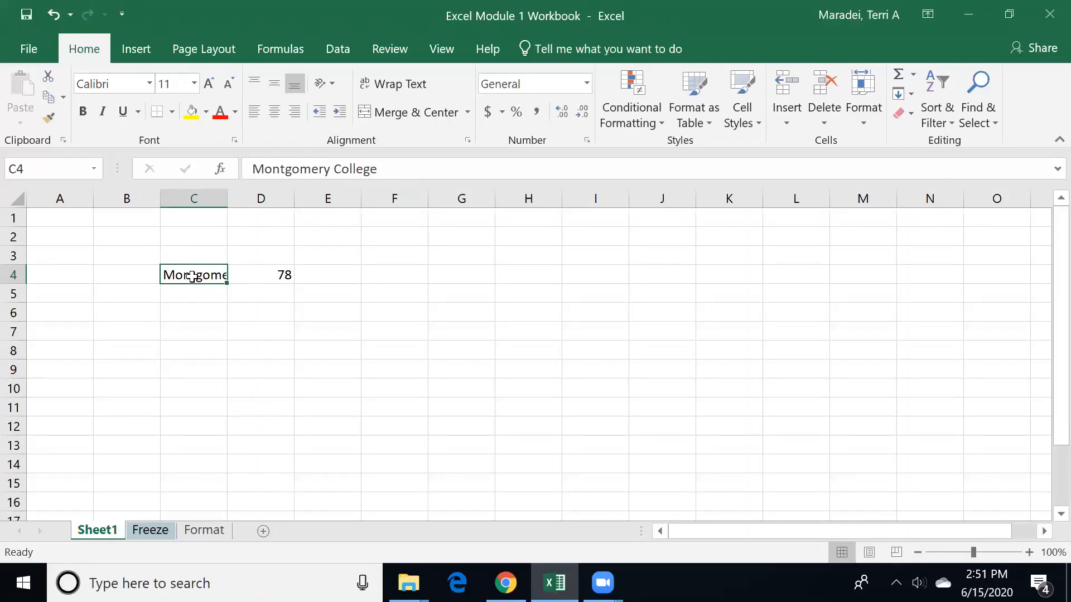
left_click(266, 269)
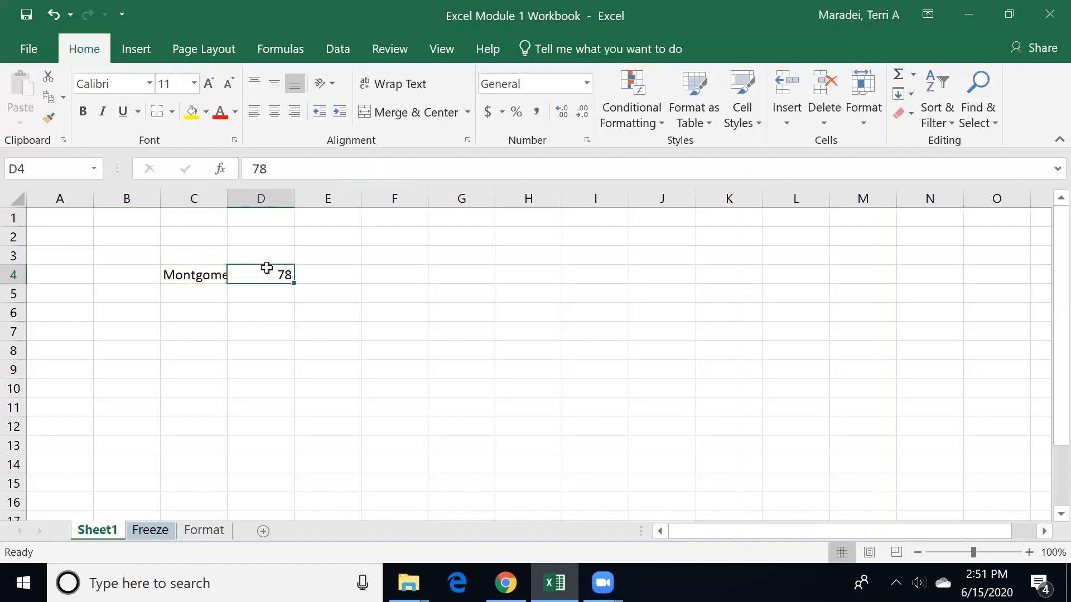
key("Delete")
key("Left")
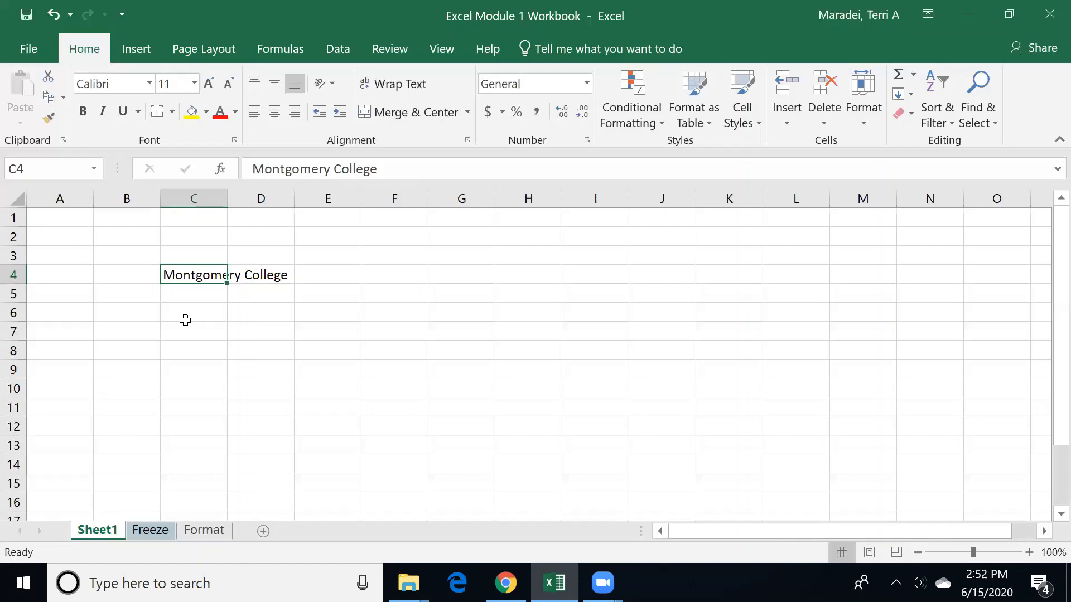
key("Delete")
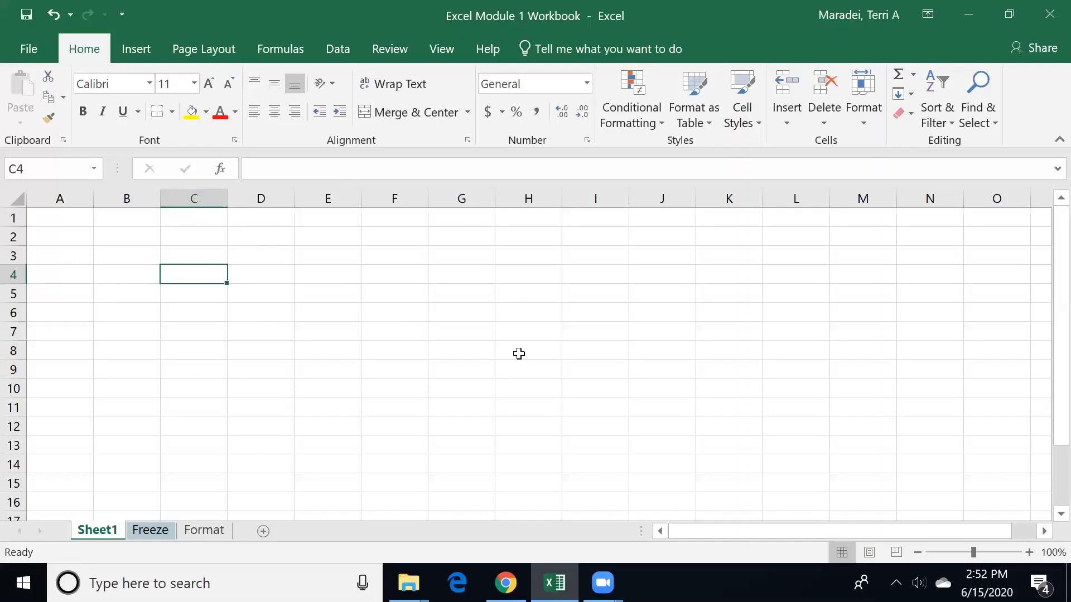
Move the active cell from C4 up and across to G2, one cell at a time.
key("Up")
key("Up")
key("Right")
key("Right")
key("Right")
key("Right")
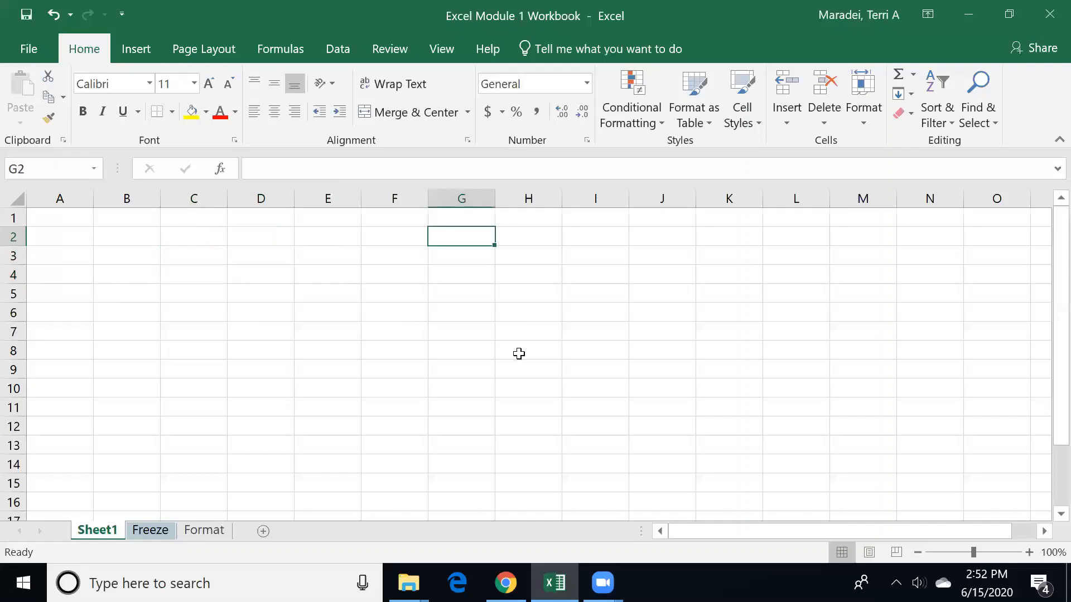
Move the active cell down column G to row 9, stepping into the neighbouring columns and back to G9.
key("Down")
key("Down")
key("Down")
key("Down")
key("Down")
key("Down")
key("Down")
key("Left")
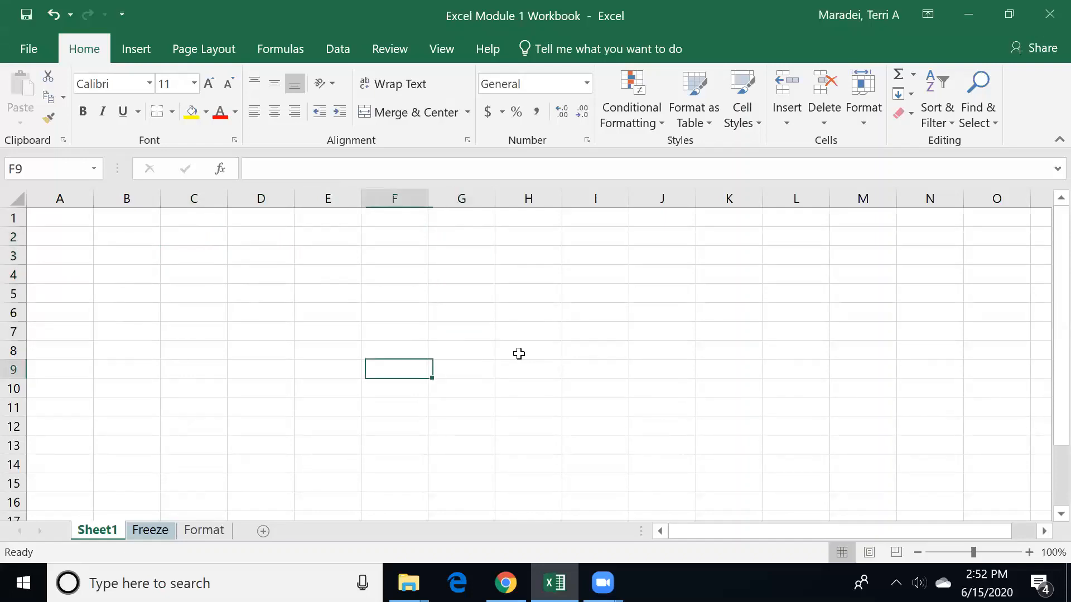
key("Left")
key("Right")
key("Right")
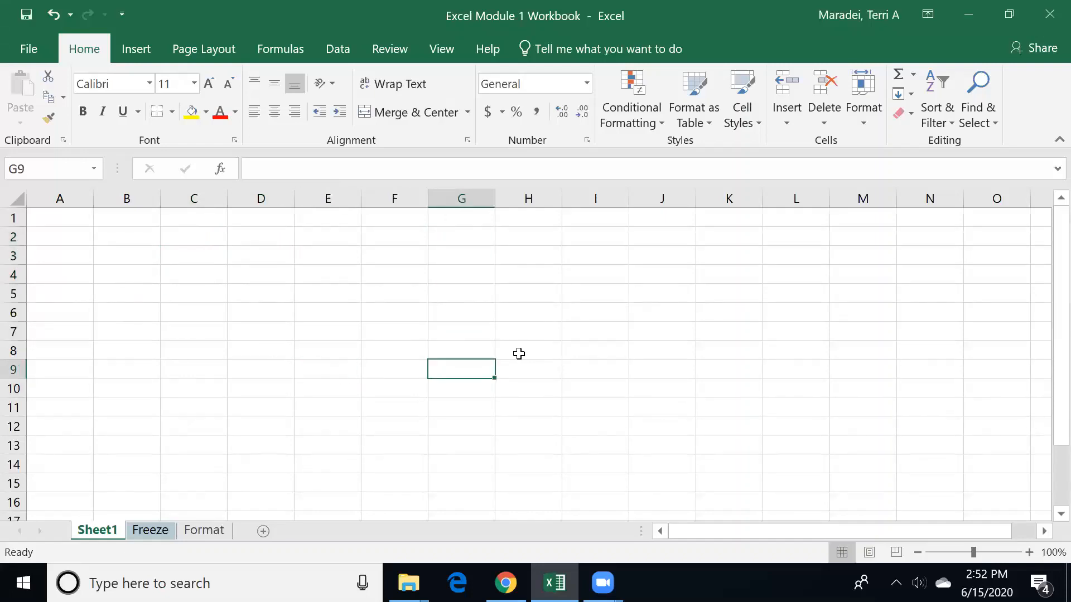
Step down to row 10 and move the active cell along that row to about column BL.
key("Down")
key("Right")
key("Right")
key("Right")
key("Right")
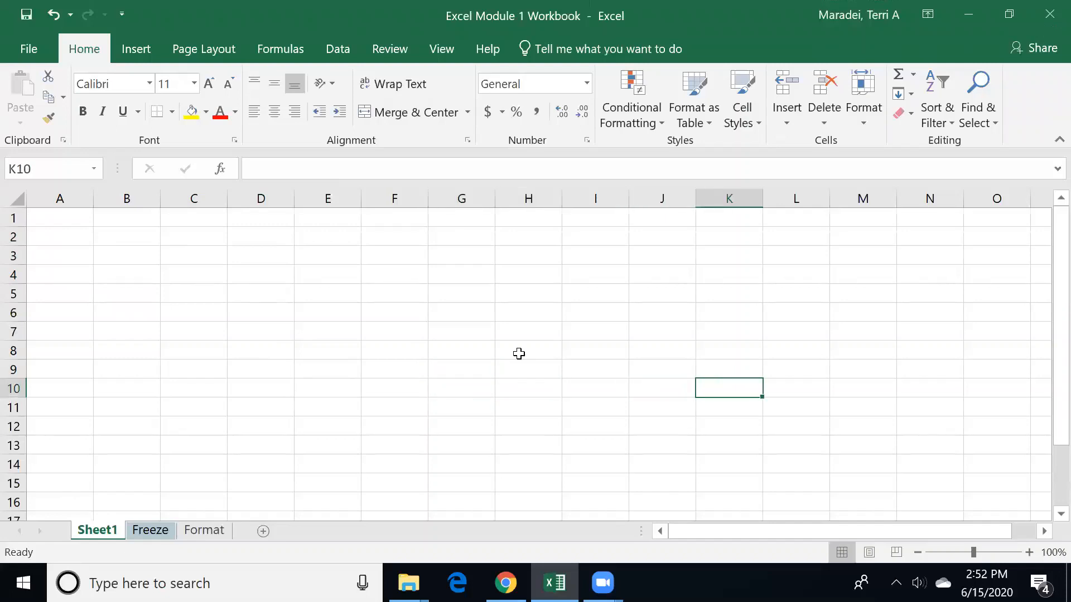
key("Right")
key("Right")
key("Right")
key("Right")
key("Right")
key("Right")
key("Right")
key("Right")
key("Right")
key("Right")
key("Right")
key("Right")
key("Right")
key("Right")
key("Right")
key("Right")
key("Right")
key("Right")
key("Right")
key("Right")
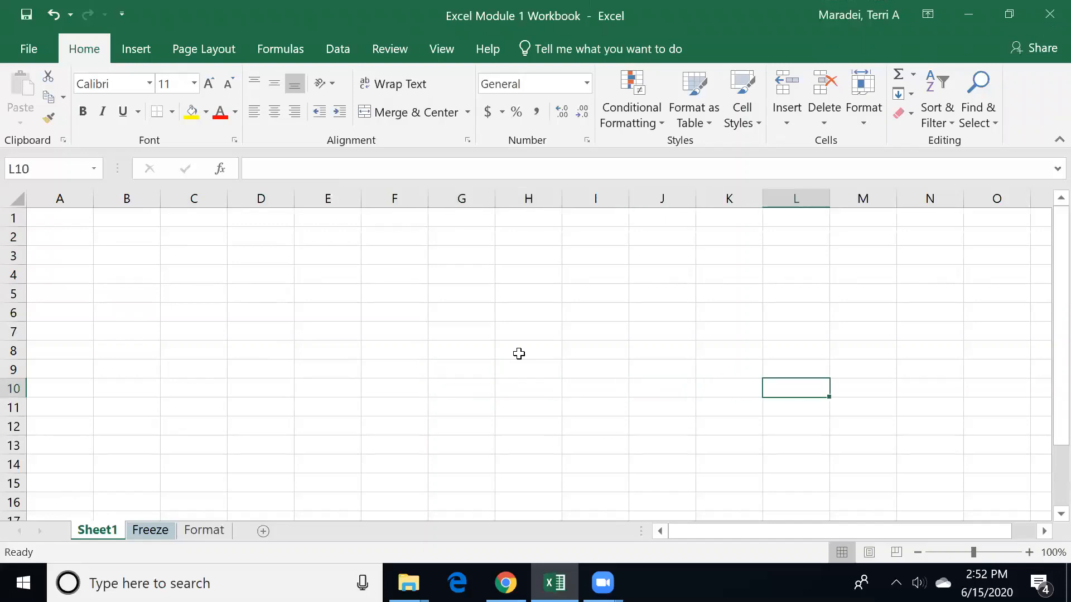
key("Right")
key("Right")
key("Right")
key("Right")
key("Right")
key("Right")
key("Right")
key("Right")
key("Right")
key("Right")
key("Right")
key("Right")
key("Right")
key("Right")
key("Right")
key("Right")
key("Right")
key("Right")
key("Right")
key("Right")
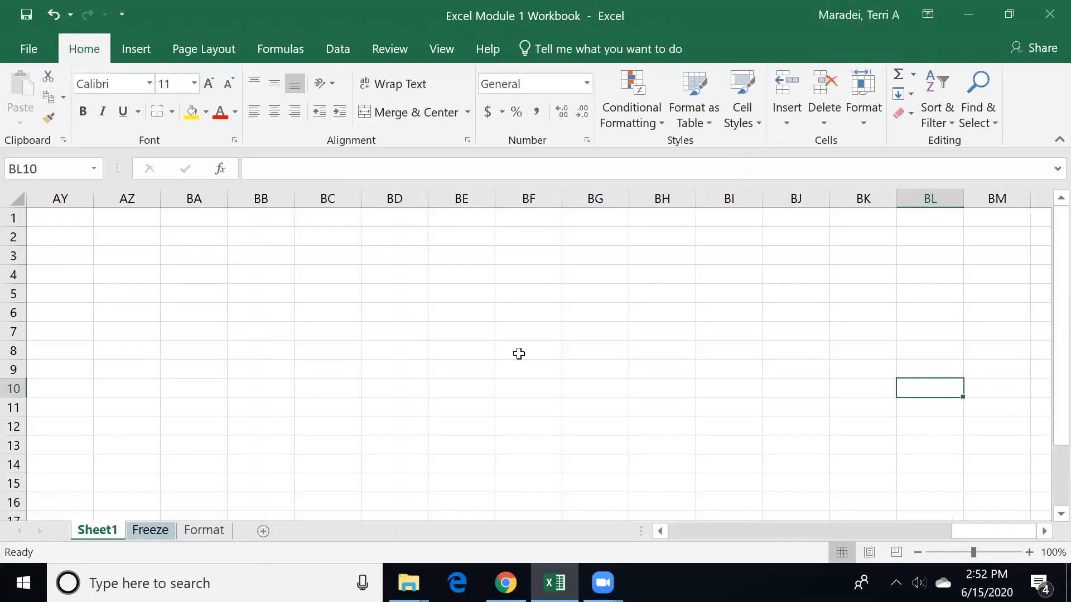
Bring the active cell back along row 10 to its first cell, A10.
key("Left")
key("Left")
key("Left")
key("Left")
key("Left")
key("Left")
key("Left")
key("Left")
key("Left")
key("Left")
key("Left")
key("Left")
key("Home")
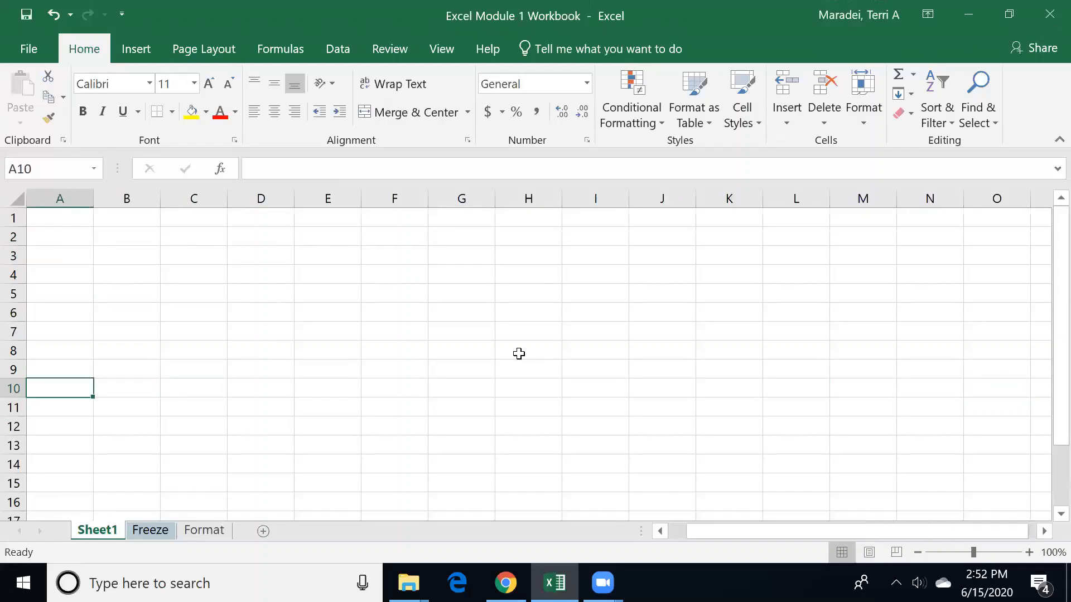
Move the active cell down column A from A10 to beyond row 72.
key("Down")
key("Down")
key("Down")
key("Down")
key("Down")
key("Down")
key("Down")
key("Down")
key("Down")
key("Down")
key("Down")
key("Down")
key("Down")
key("Down")
key("Down")
key("Down")
key("Down")
key("Down")
key("Down")
key("Down")
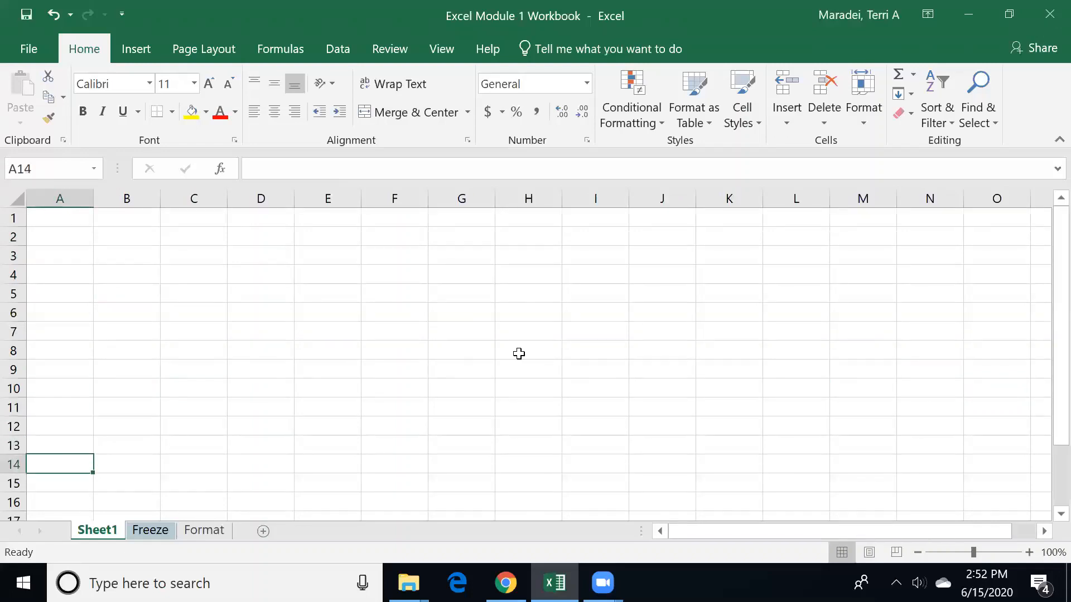
key("Down")
key("Down")
key("Down")
key("Down")
key("Down")
key("Down")
key("Down")
key("Down")
key("Down")
key("Down")
key("Down")
key("Down")
key("Down")
key("Down")
key("Down")
key("Down")
key("Down")
key("Down")
key("Down")
key("Down")
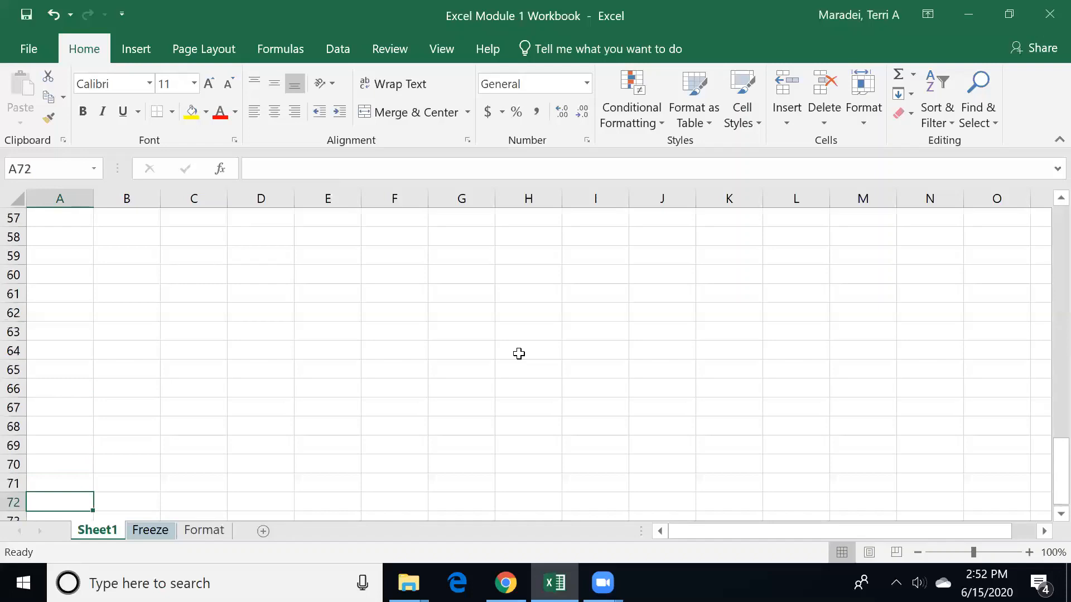
Bring the active cell back up column A to the top rows of the sheet.
key("Up")
key("Up")
key("Up")
key("Up")
key("Up")
key("Up")
key("Up")
key("Up")
key("Up")
key("Up")
key("Up")
key("Up")
key("Up")
key("Up")
key("Up")
key("Up")
key("Up")
key("Up")
key("Up")
key("Up")
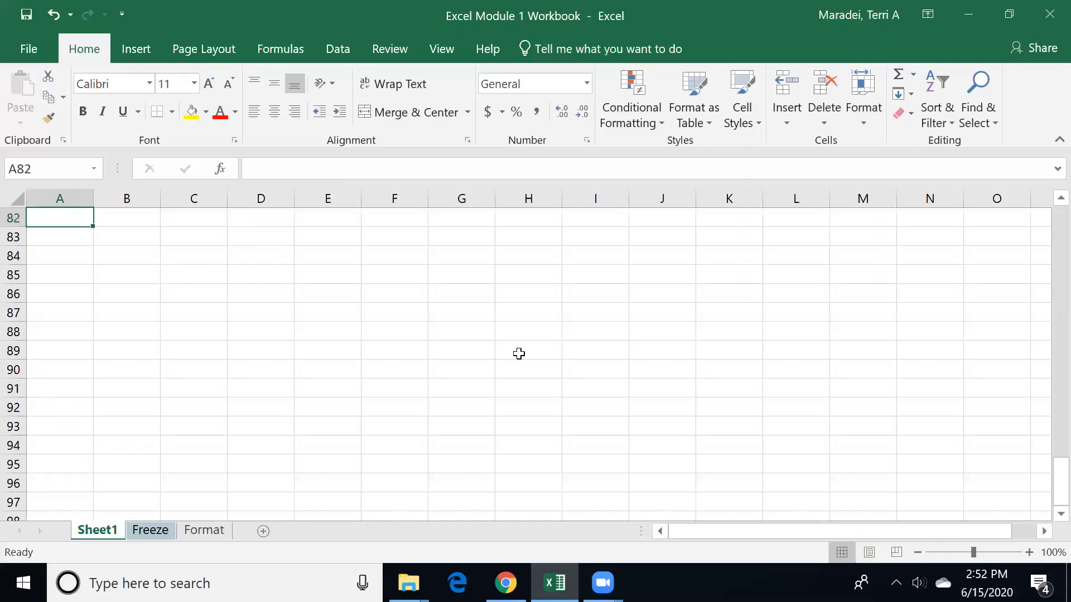
key("Up")
key("Up")
key("Up")
key("Up")
key("Up")
key("Up")
key("Up")
key("Up")
key("Up")
key("Up")
key("Up")
key("Up")
key("Up")
key("Up")
key("Up")
key("Up")
key("Up")
key("Up")
key("Up")
key("Up")
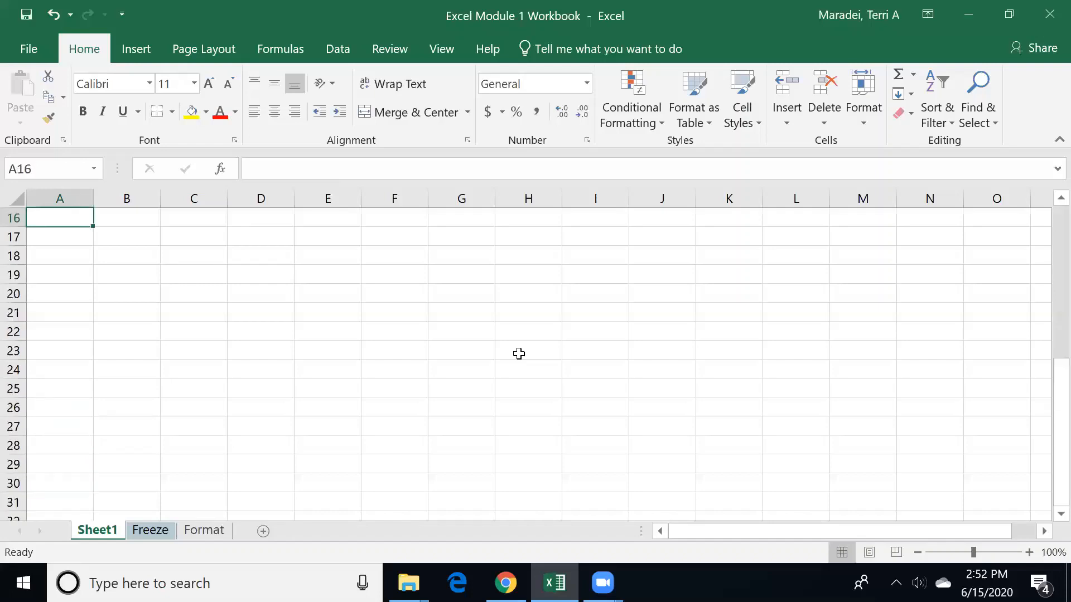
Step the active cell from column A into B4 and continue down column B to B6.
key("Down")
key("Down")
key("Down")
key("Right")
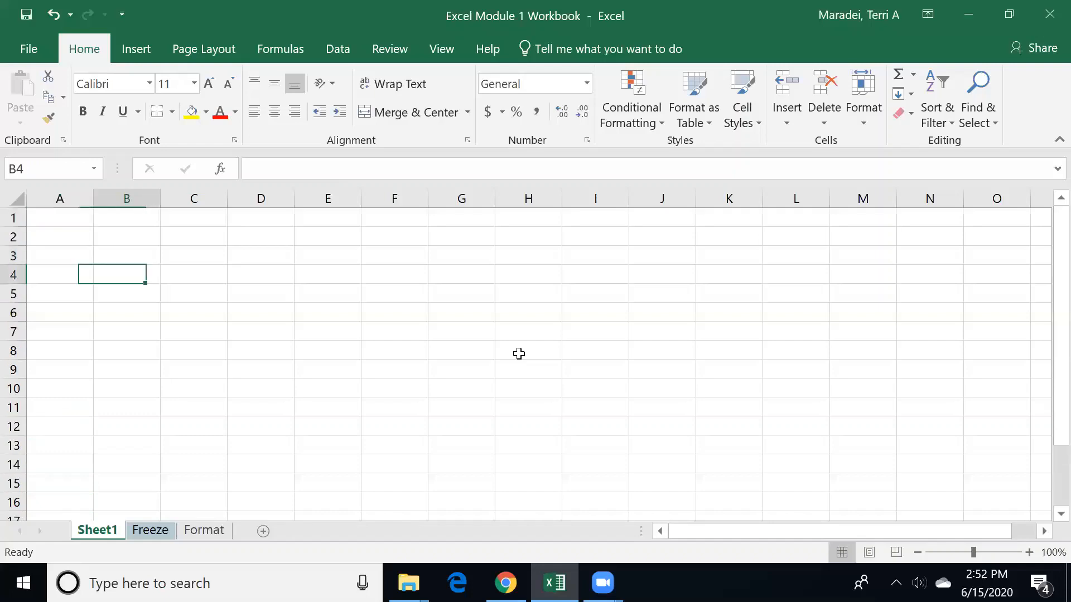
key("Down")
key("Down")
key("Down")
key("Down")
key("Down")
key("Down")
key("Down")
key("Down")
key("Down")
key("Down")
key("Down")
key("Down")
key("Down")
key("Down")
key("Down")
key("Down")
key("Down")
key("Down")
key("Down")
key("Down")
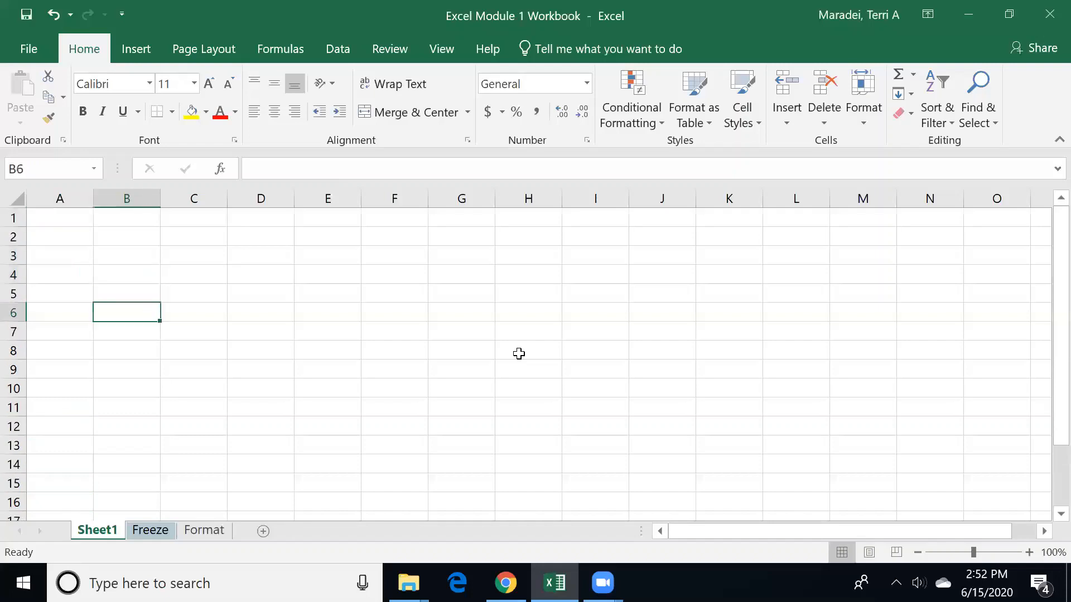
Return the active cell up column B to B1 and step down to B3.
key("Up")
key("Up")
key("Up")
key("Up")
key("Up")
key("Up")
key("Up")
key("Up")
key("Up")
key("Up")
key("Up")
key("Up")
key("Up")
key("Up")
key("Up")
key("Up")
key("Up")
key("Up")
key("Up")
key("Up")
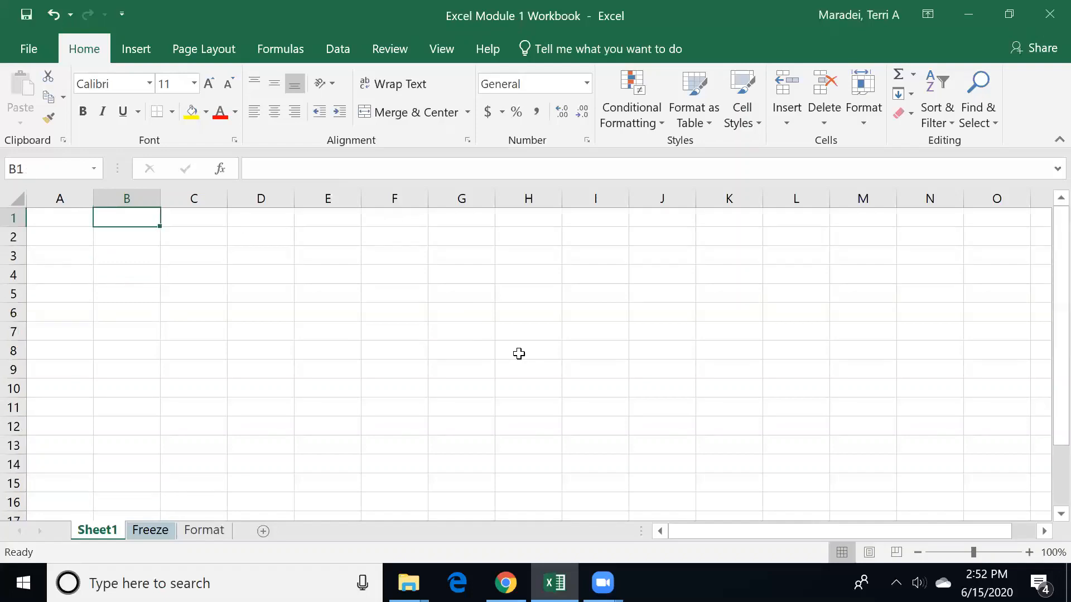
key("Down")
key("Down")
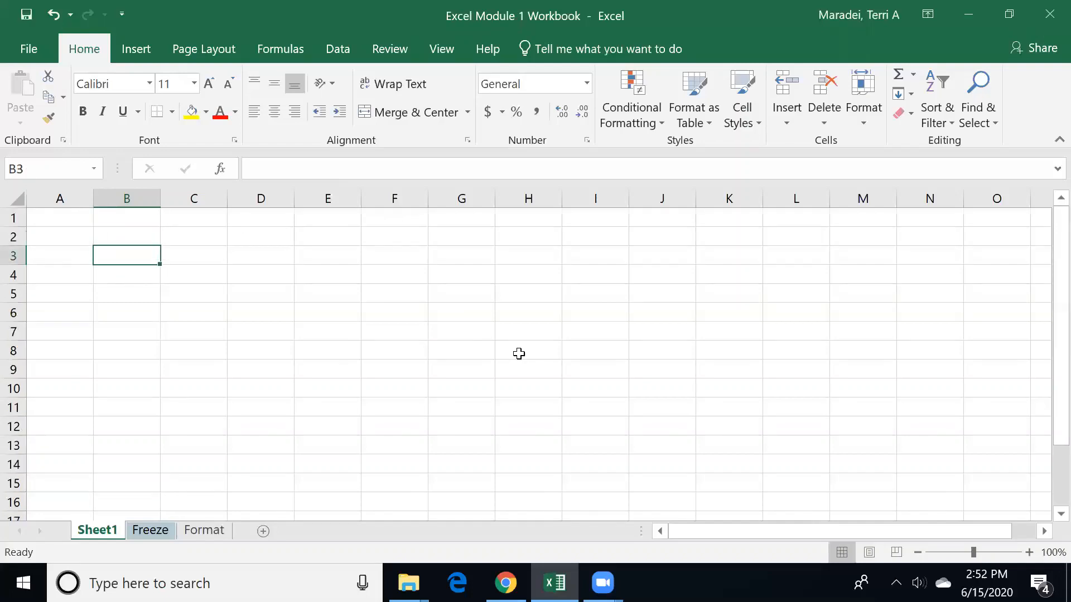
Select the entire worksheet in two different ways, collapsing the selection to cell B3 after each.
key("ctrl+a")
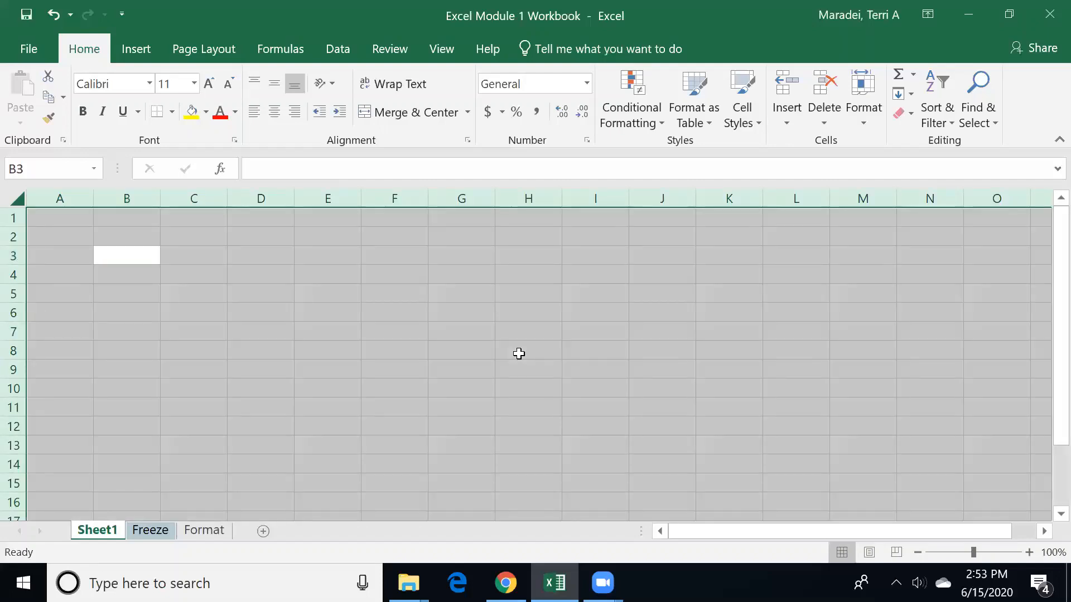
key("shift+BackSpace")
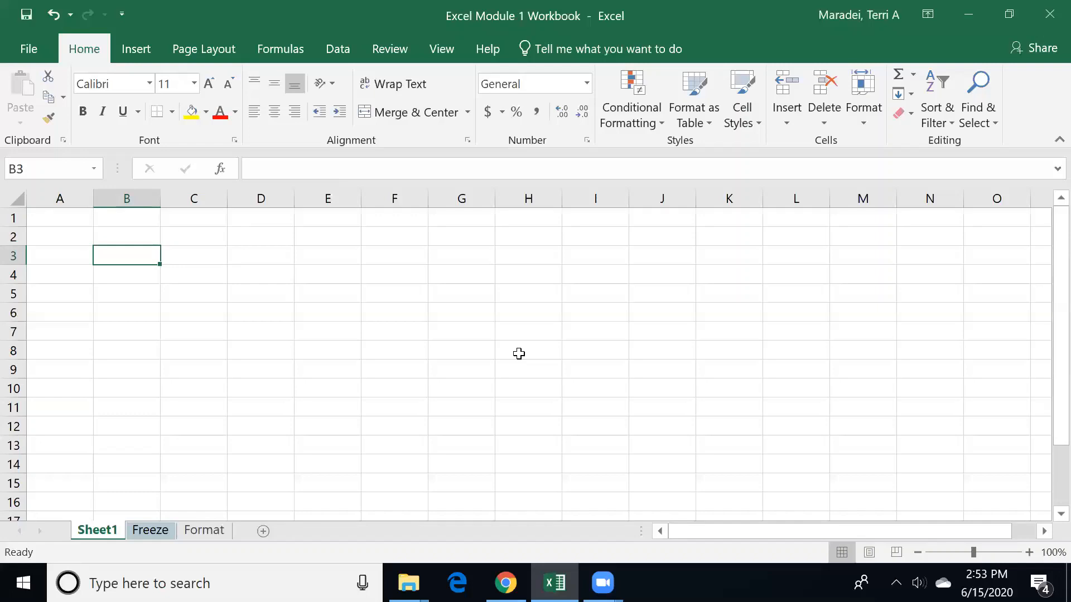
left_click(17, 201)
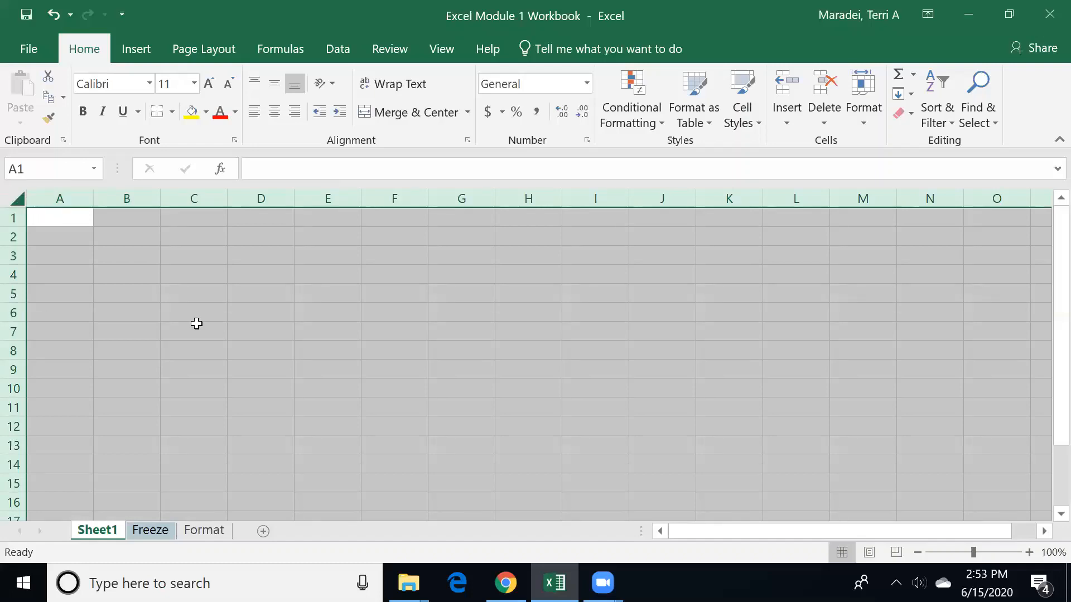
left_click(106, 256)
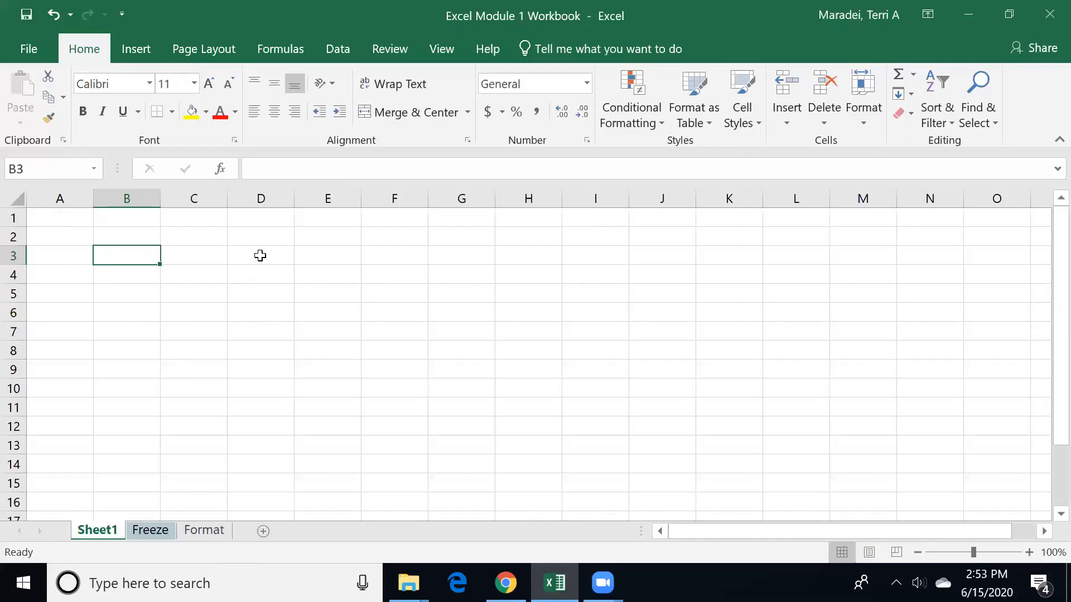
Select the vertical range D3:D12, followed by the horizontal range F3:J3.
left_click_drag(260, 255, 246, 424)
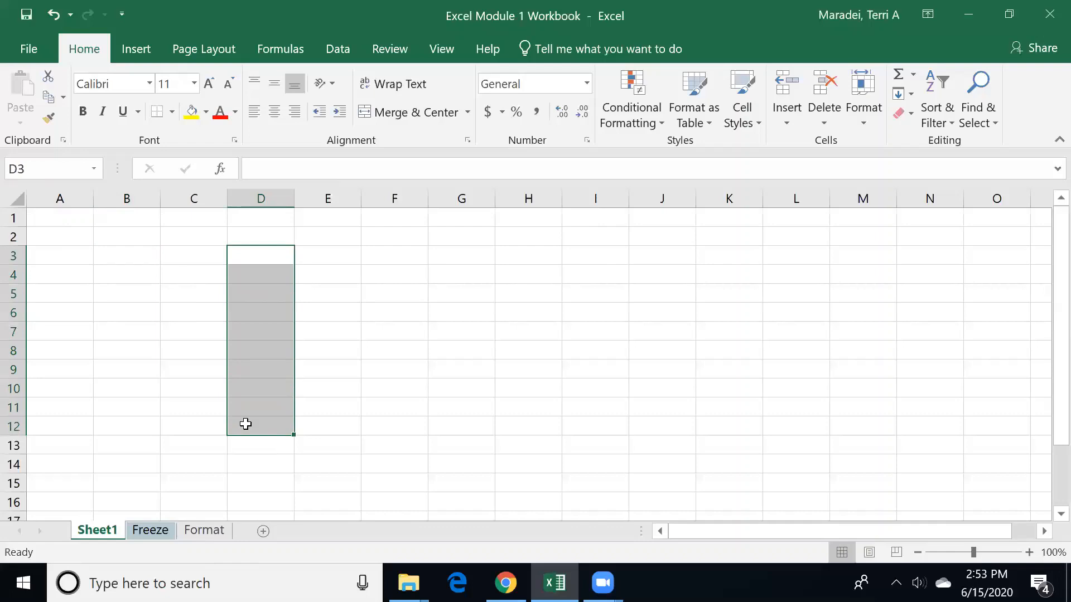
left_click(378, 251)
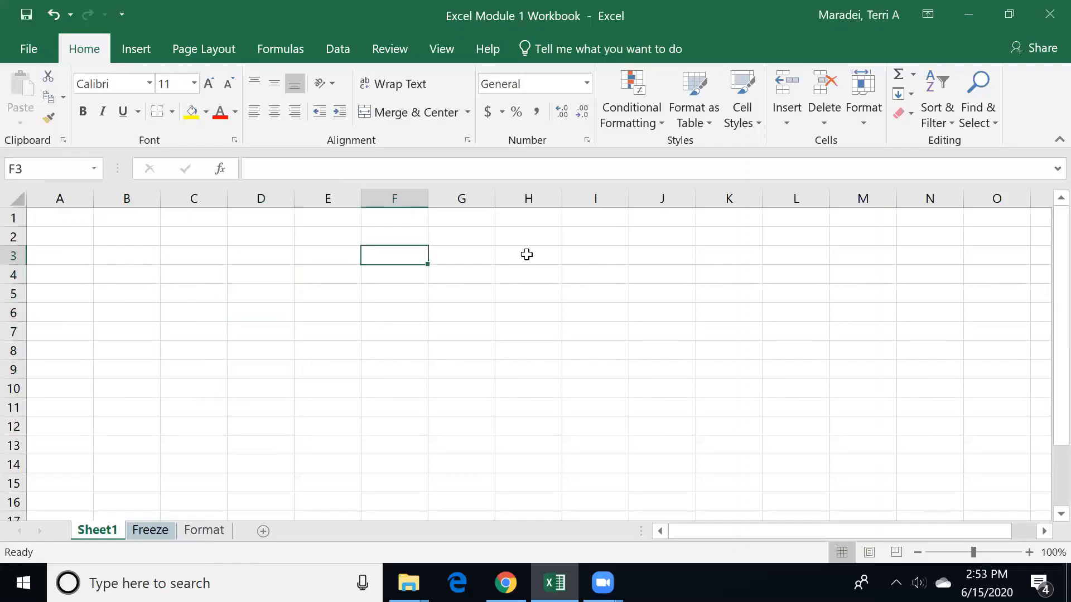
left_click_drag(526, 254, 635, 249)
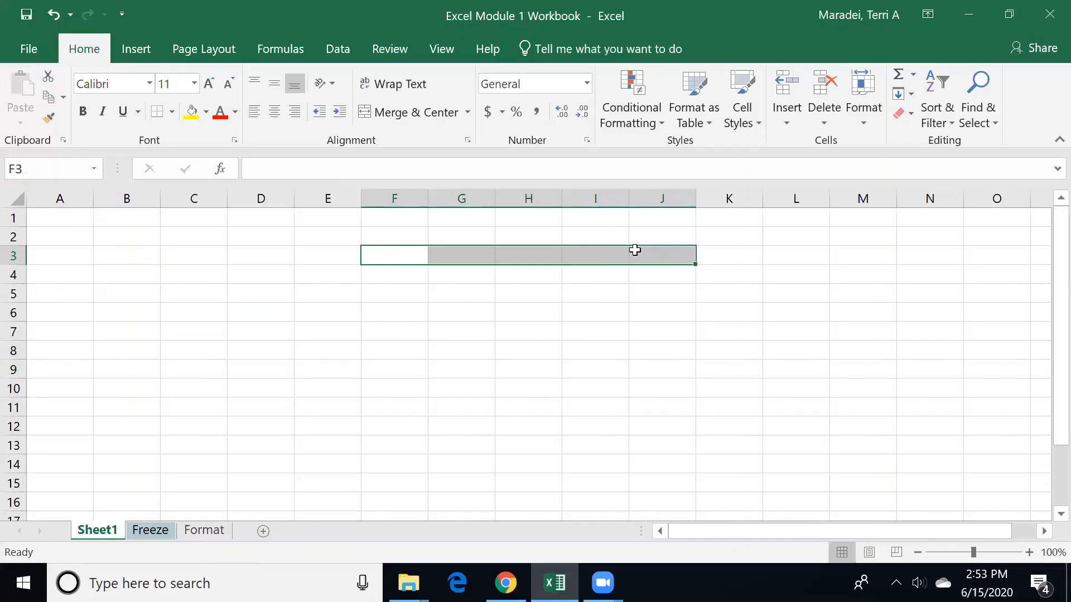
Select D3:D8 and write its range reference, D3:D8, as text in cell F3.
left_click_drag(244, 256, 239, 353)
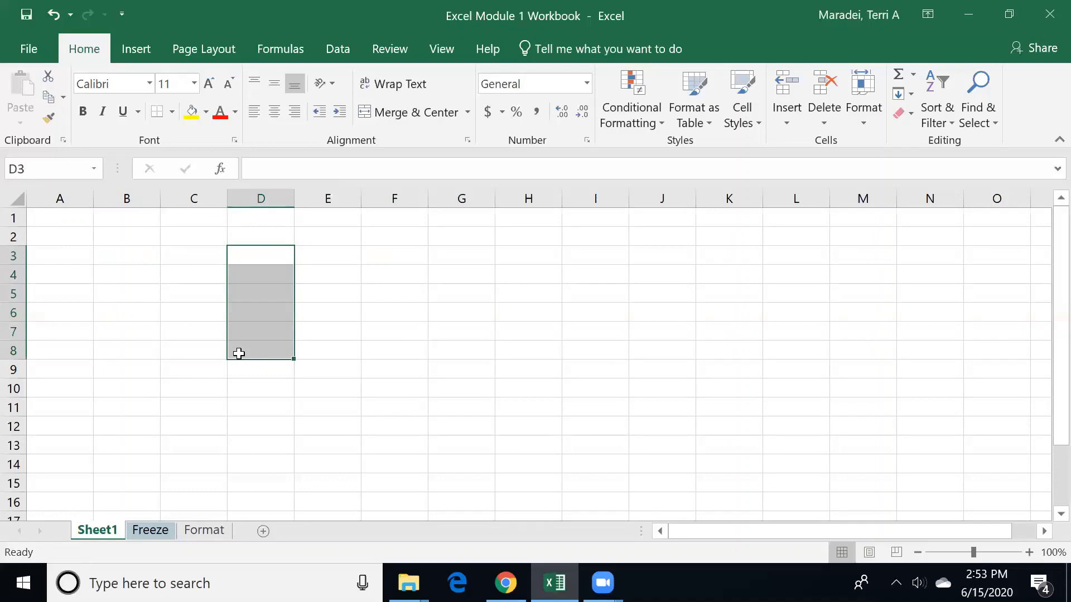
key("Up")
key("Right")
key("Right")
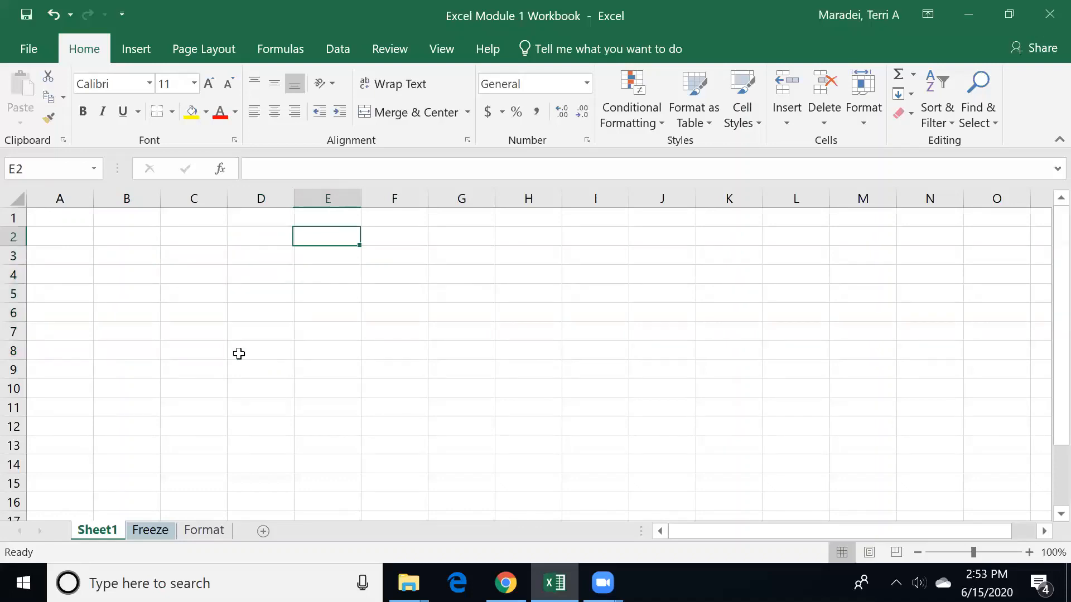
key("Down")
type("D3:")
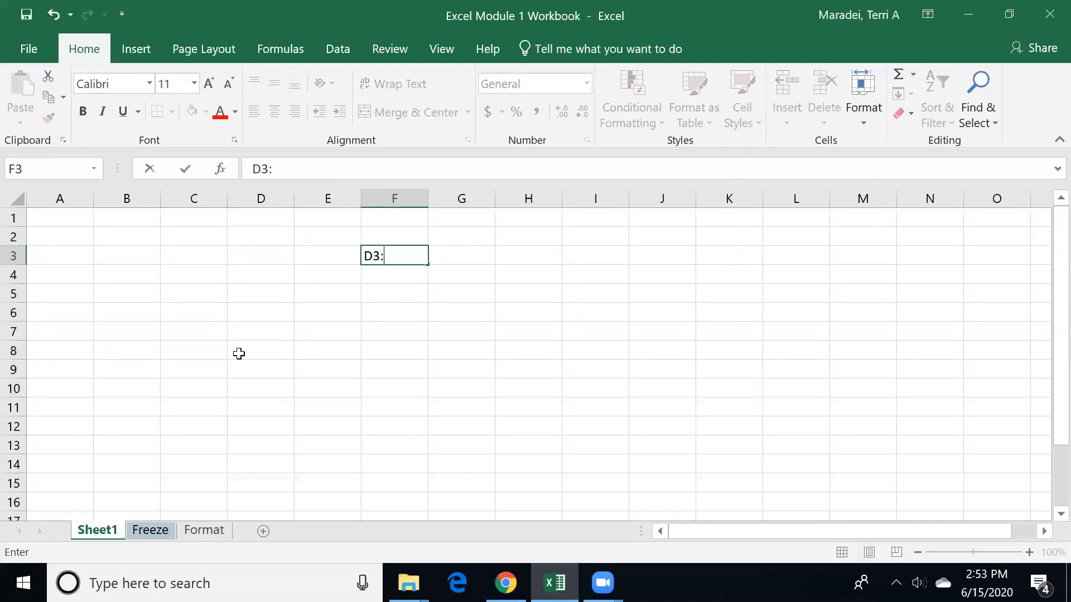
type("D8")
left_click(239, 356)
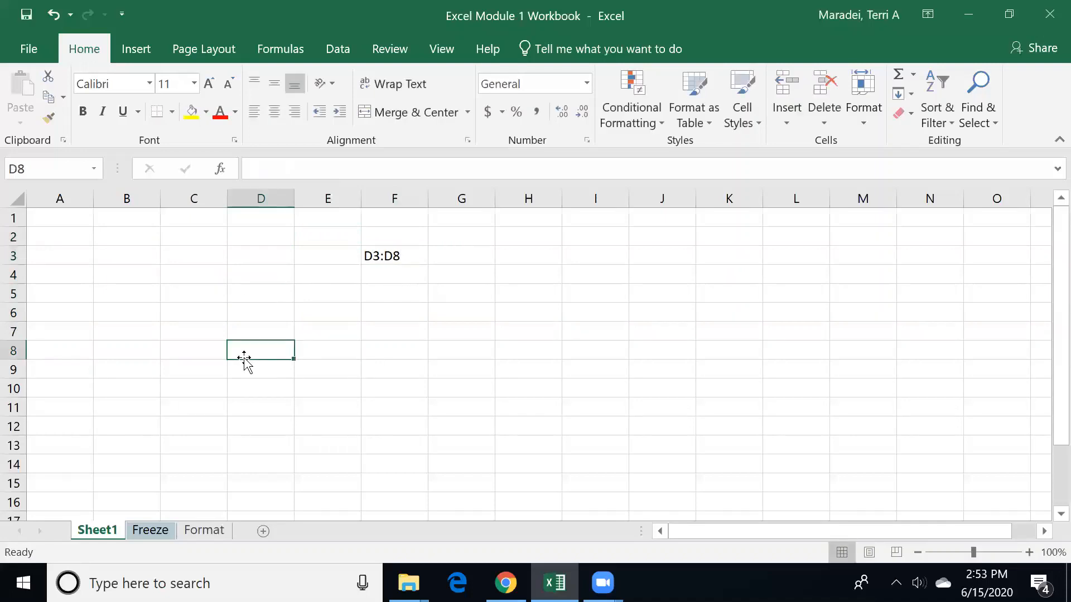
Reselect D3:D8, then select the block C2:G10 and clear its contents.
left_click_drag(264, 257, 261, 350)
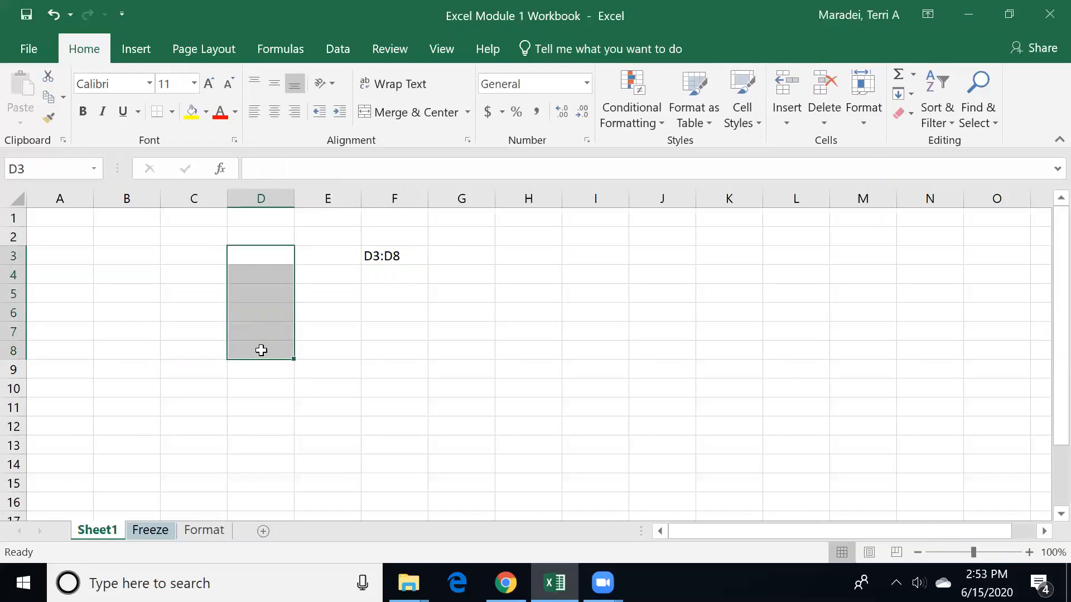
left_click_drag(217, 233, 441, 386)
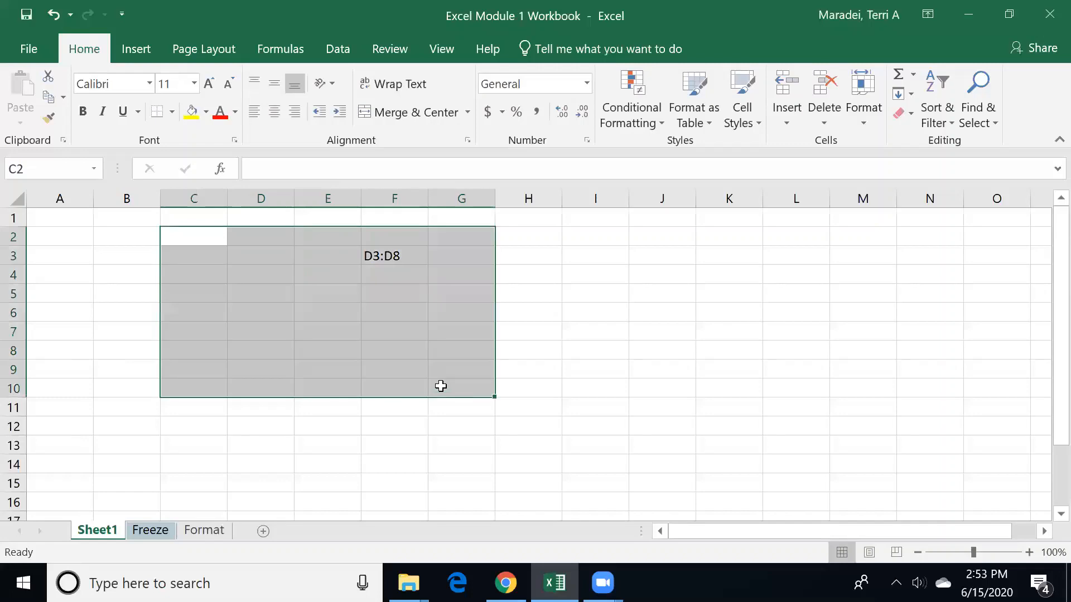
left_click_drag(282, 330, 277, 315)
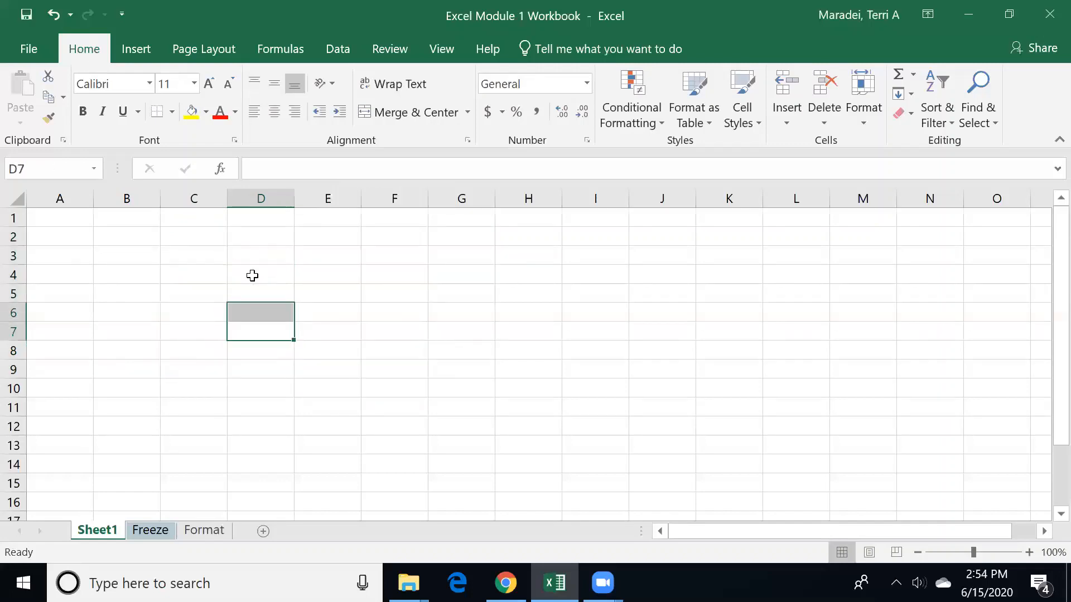
Select the non-adjacent ranges D3:D8 and F3:F8 together, and release the selection.
left_click_drag(247, 259, 252, 350)
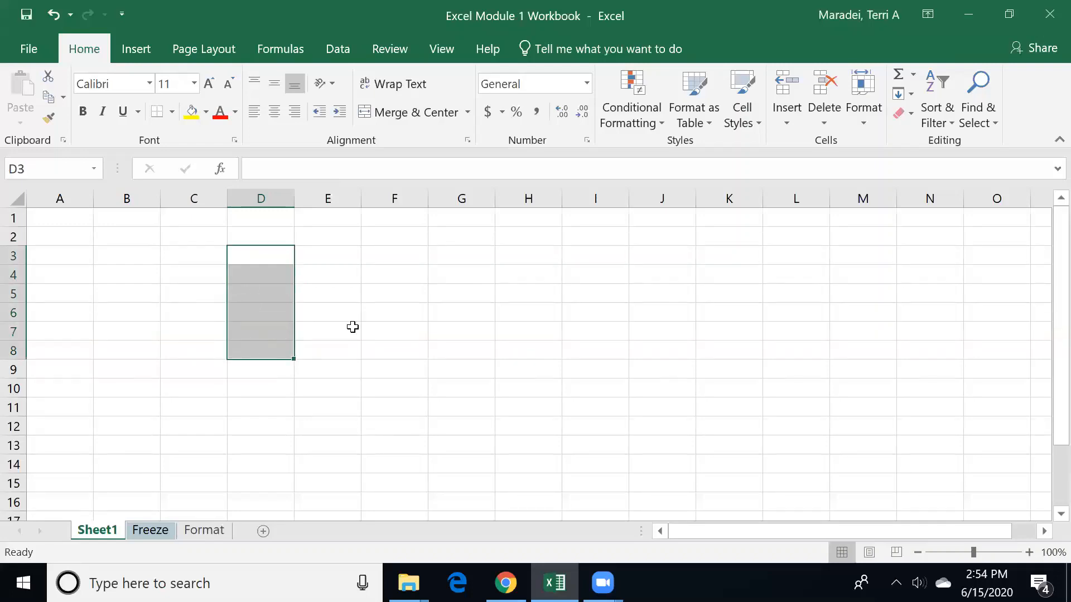
left_click_drag(396, 259, 404, 347)
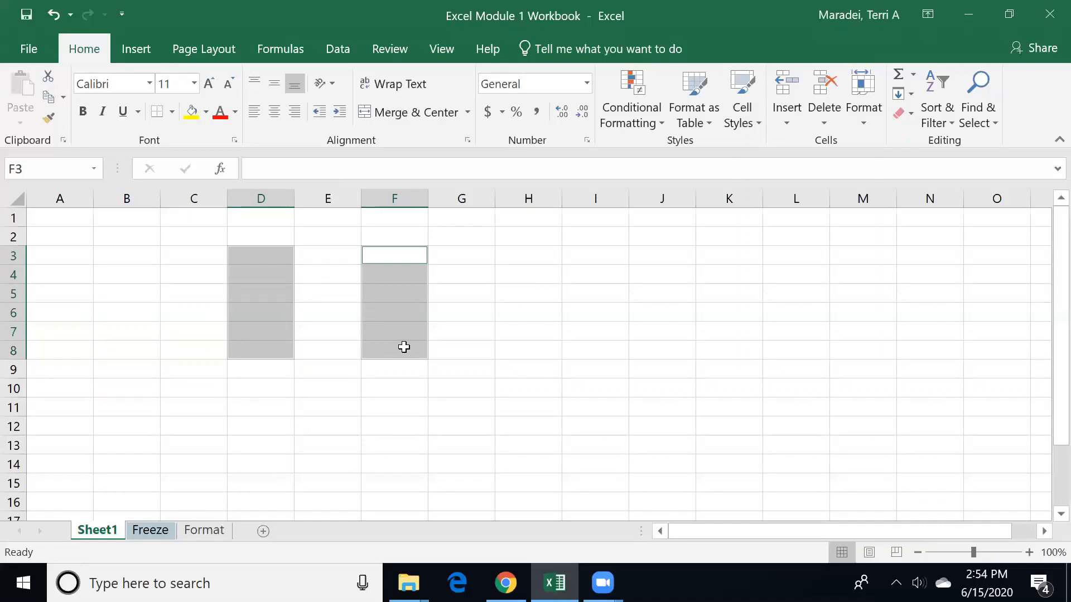
left_click(200, 325)
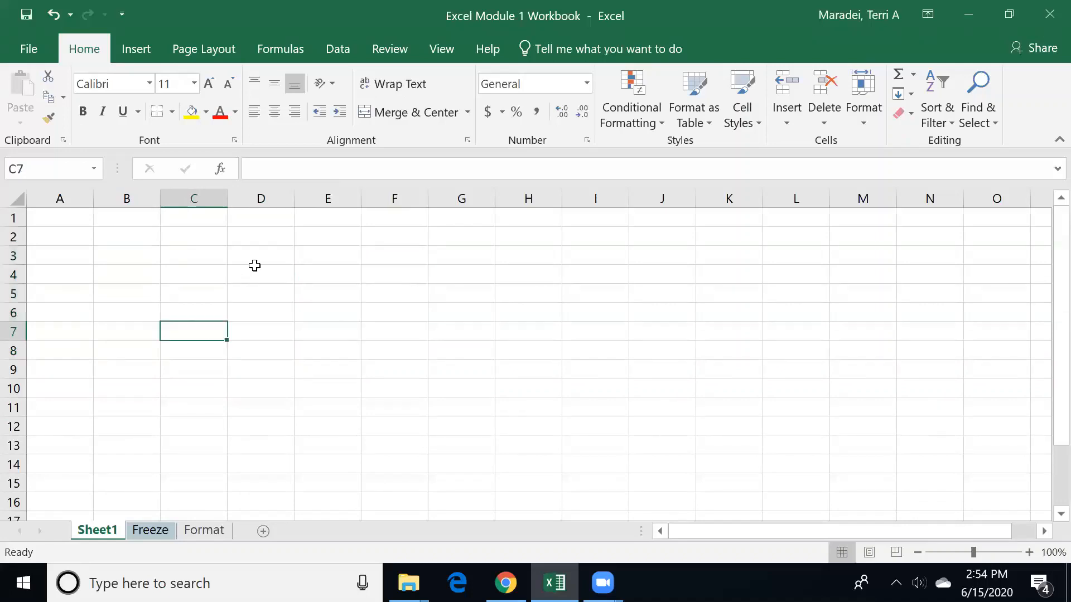
Select the ranges D3:D8, F3:F8 and H3:H8 together and fill them with yellow.
left_click_drag(257, 257, 253, 348)
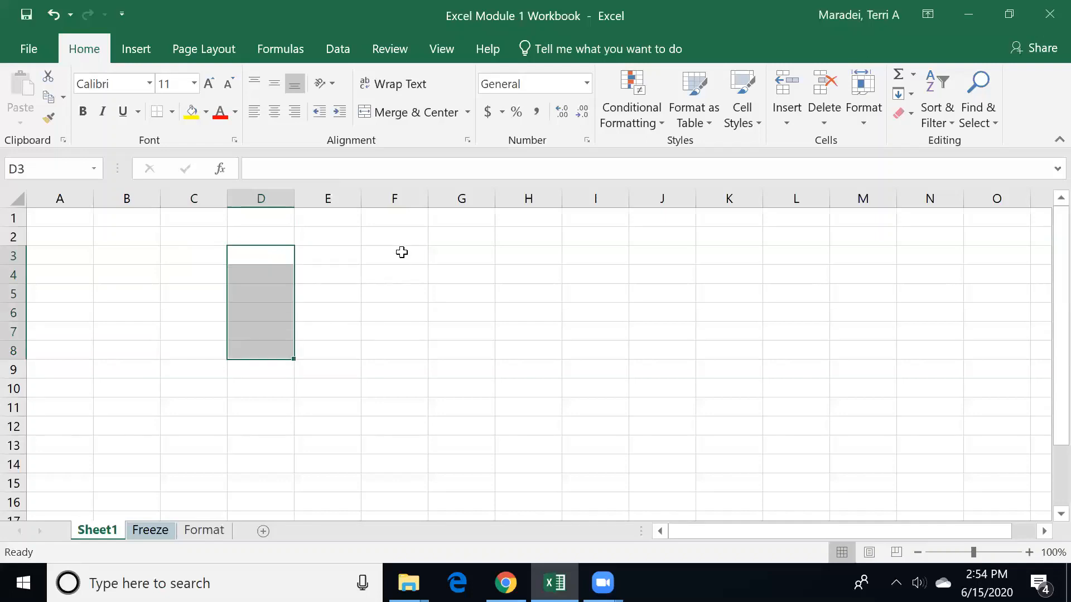
left_click_drag(402, 252, 398, 346)
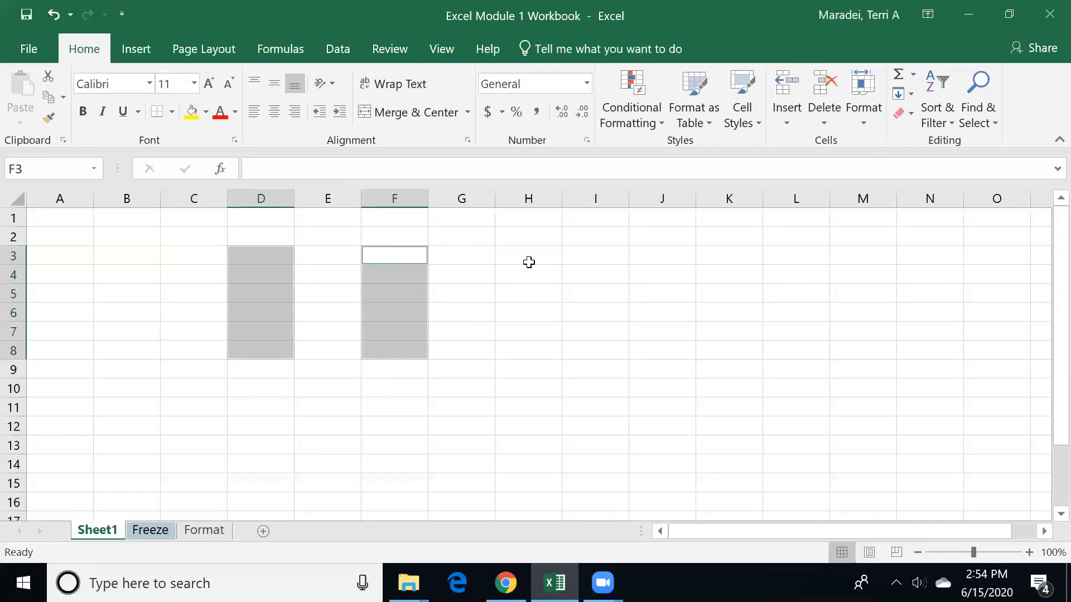
left_click_drag(528, 263, 523, 344)
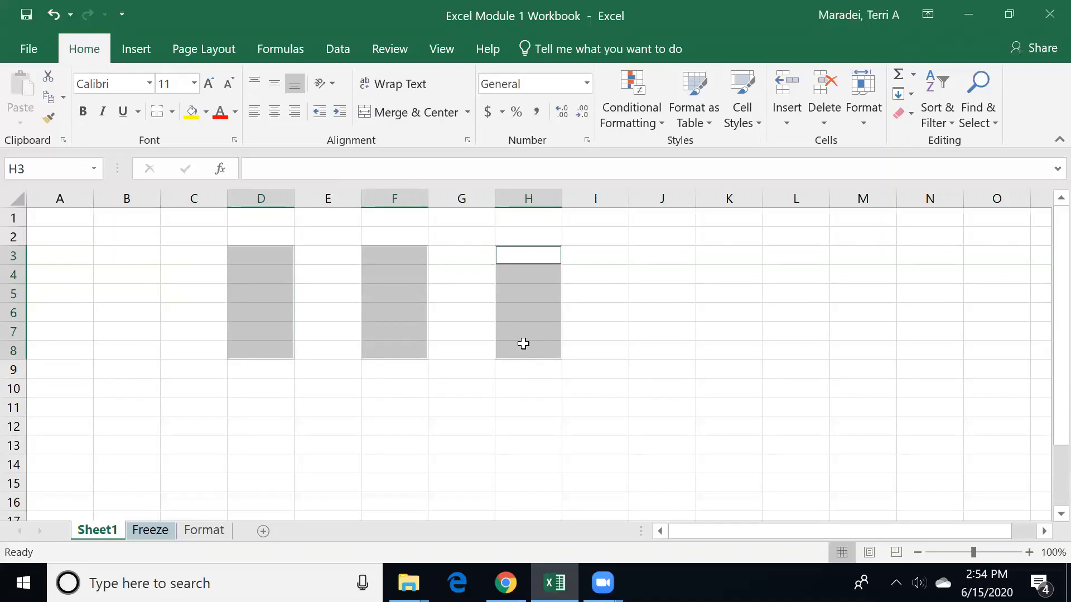
left_click(192, 112)
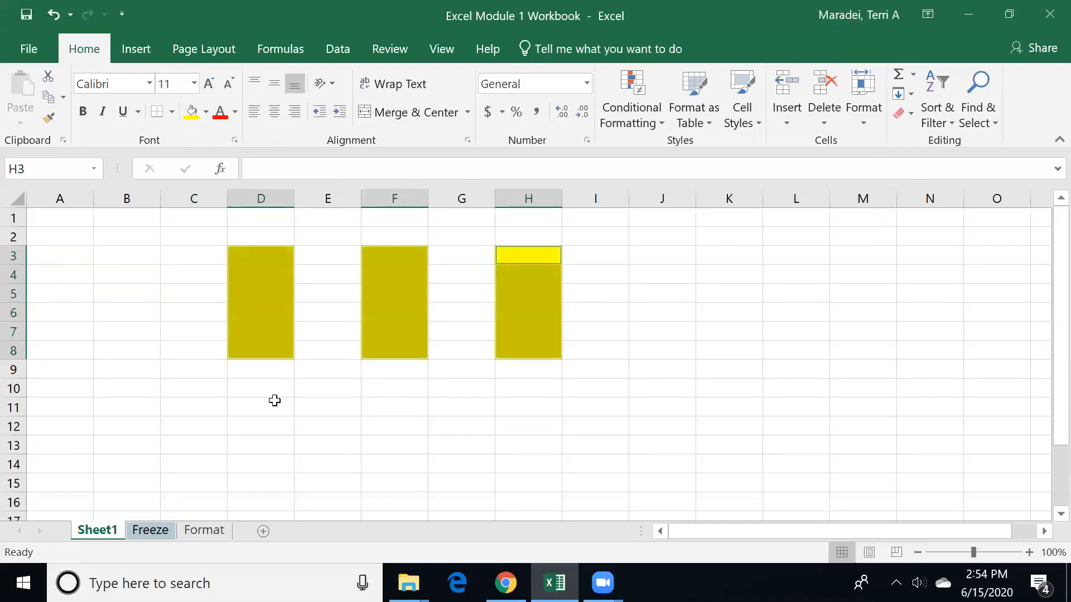
left_click(393, 422)
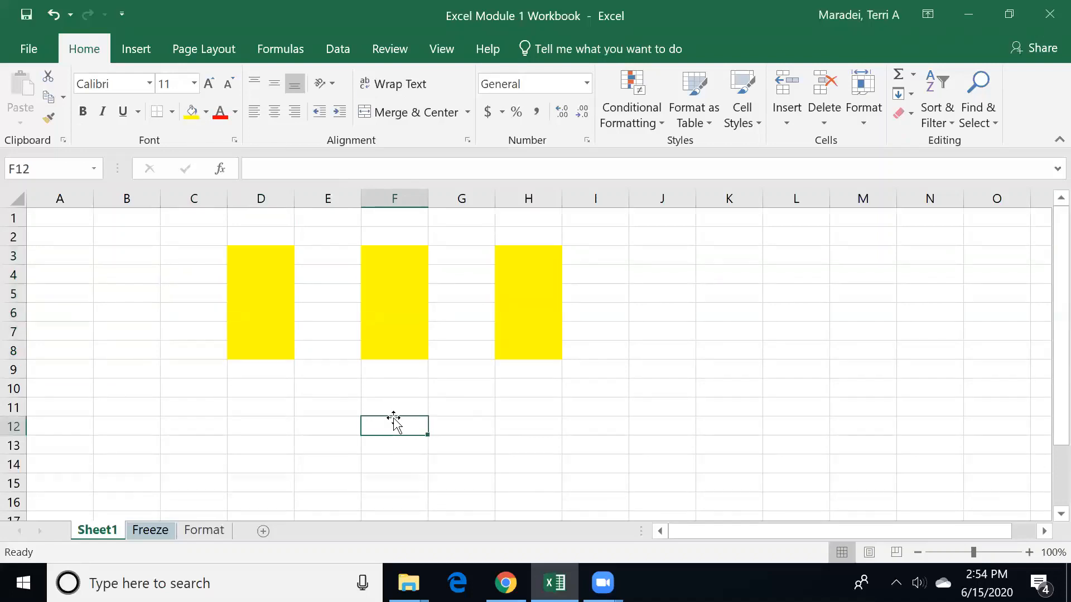
Select the ranges E3:E8, G3:G8 and I3:I8 together and fill them with blue.
left_click_drag(317, 256, 316, 354)
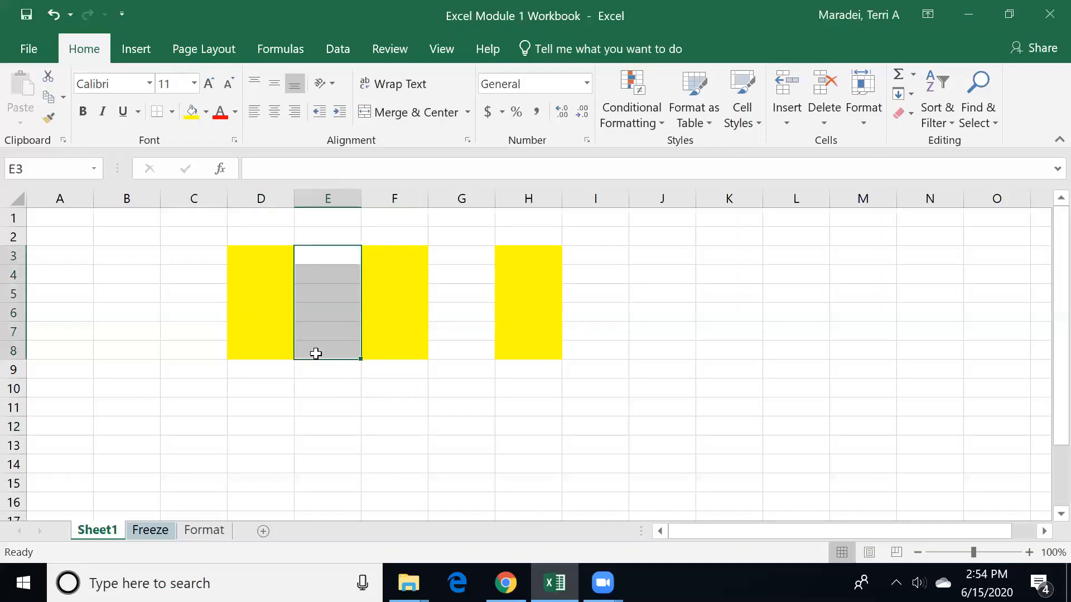
left_click_drag(448, 255, 447, 347)
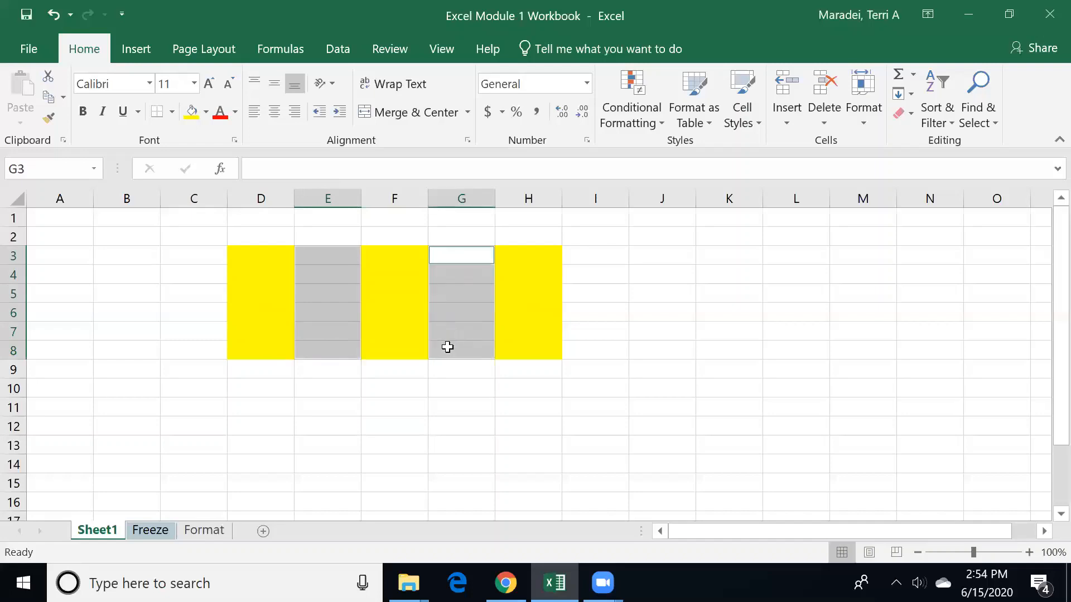
left_click_drag(614, 257, 599, 346)
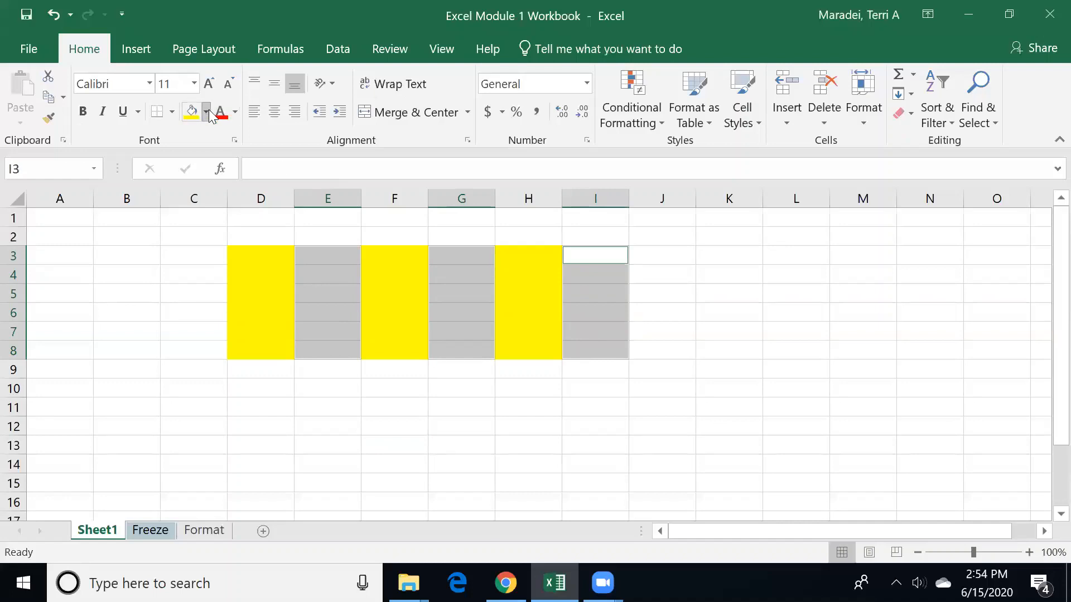
left_click(205, 113)
left_click(250, 151)
left_click(345, 402)
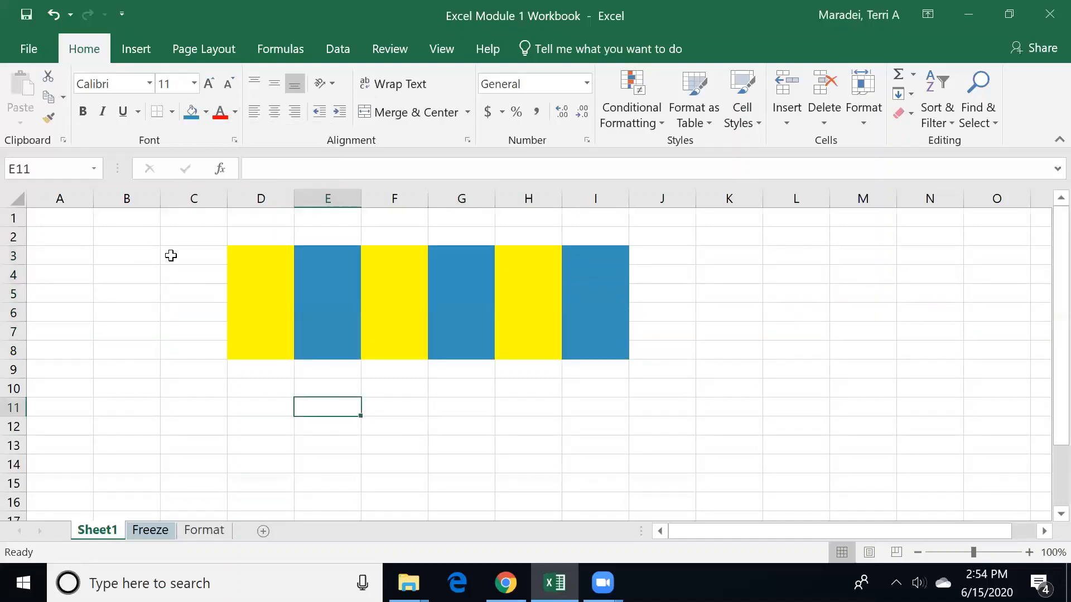
Select C3:C8 beside the coloured block, and replace that selection with J3:J8.
left_click_drag(182, 258, 185, 348)
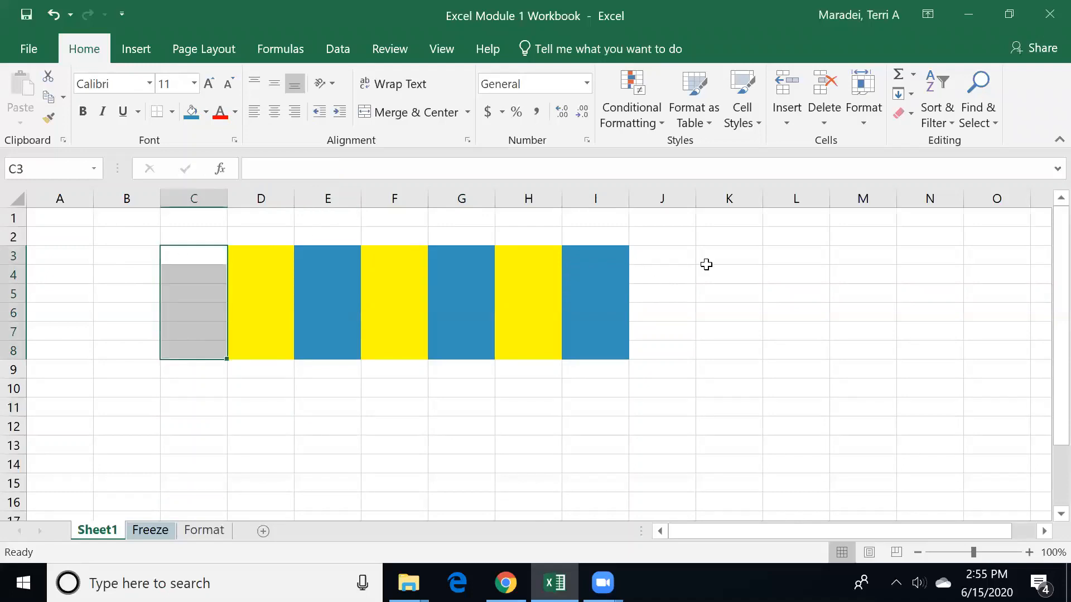
left_click(679, 253)
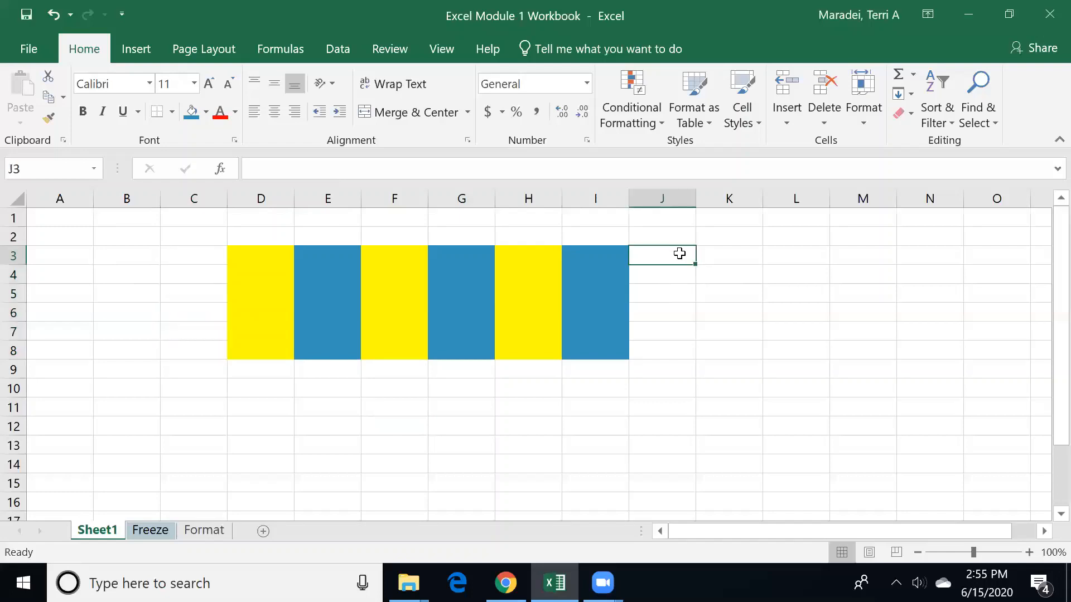
left_click_drag(679, 254, 675, 349)
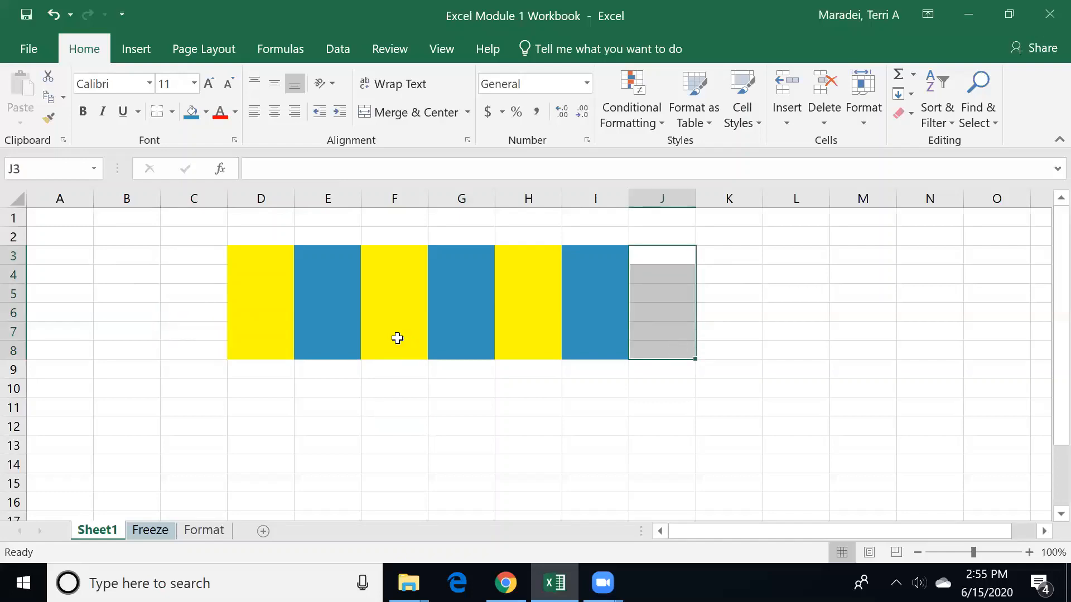
Add C3:C8 to the J3:J8 selection, and replace that selection with the range H10:N11.
left_click_drag(207, 257, 208, 349)
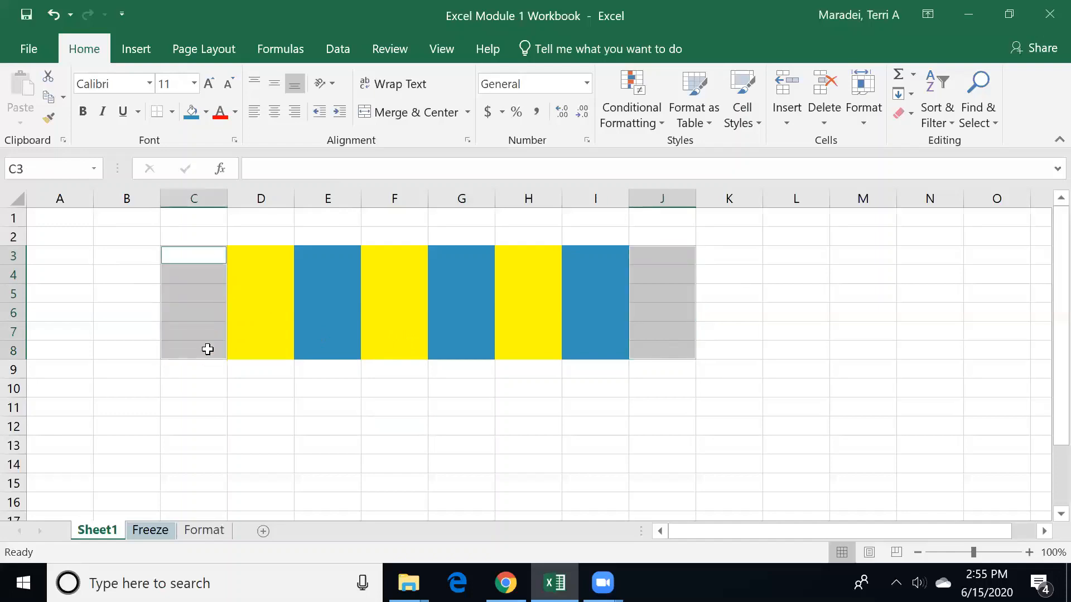
left_click_drag(523, 404, 936, 381)
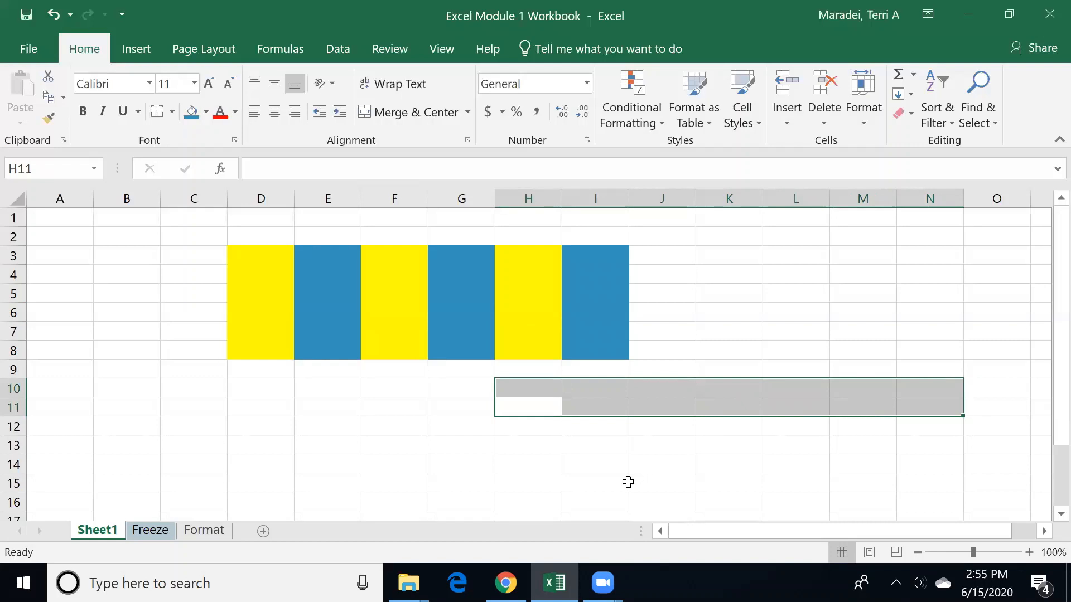
Add a new worksheet and enter a first name in C4 and the number 13 in C5.
left_click(263, 531)
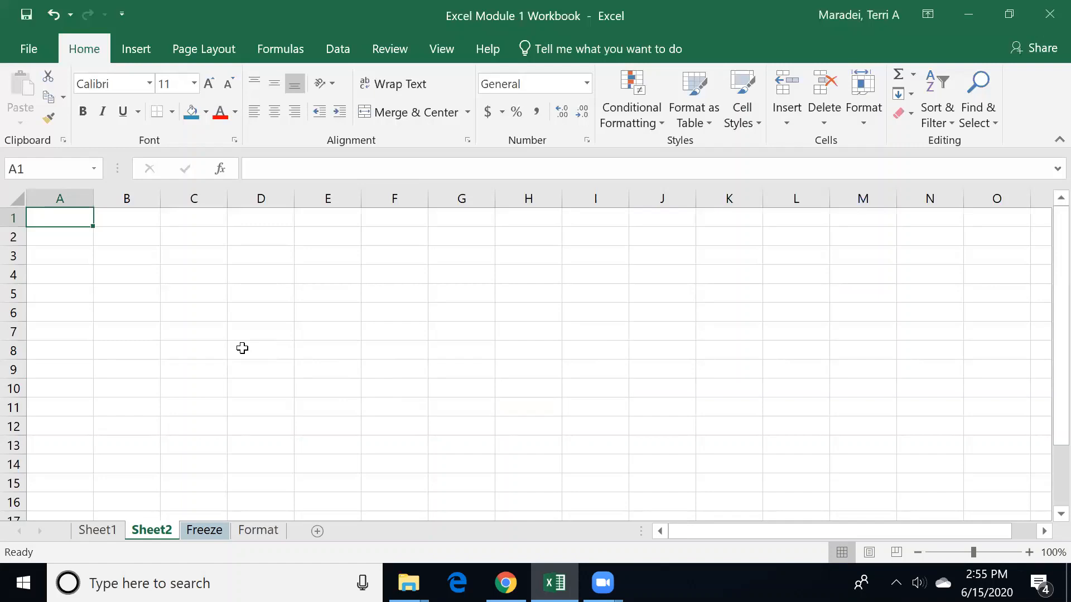
key("Down")
key("Down")
key("Right")
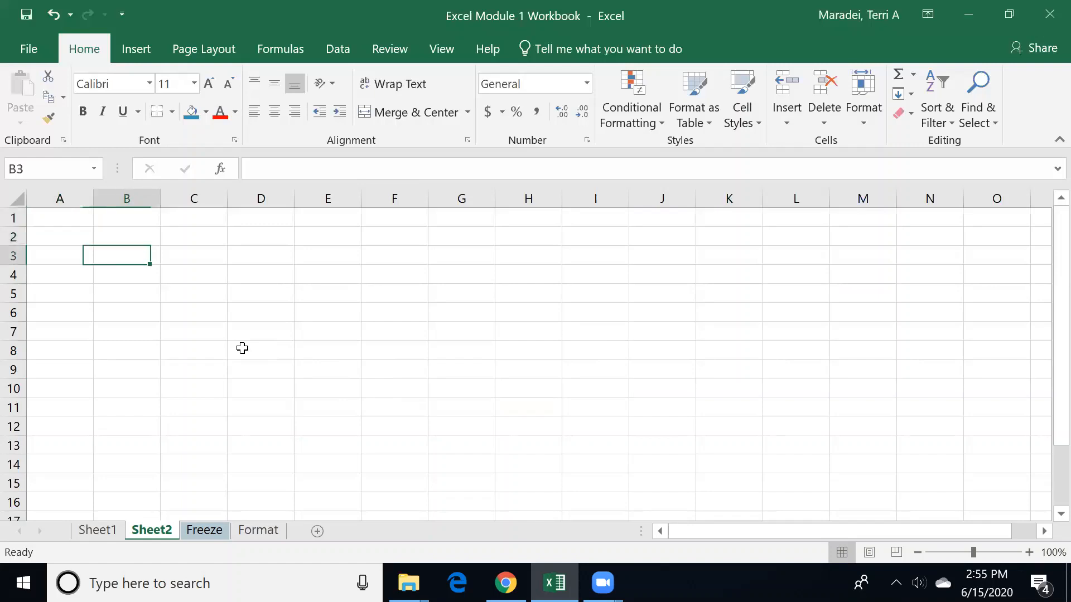
key("Right")
key("Down")
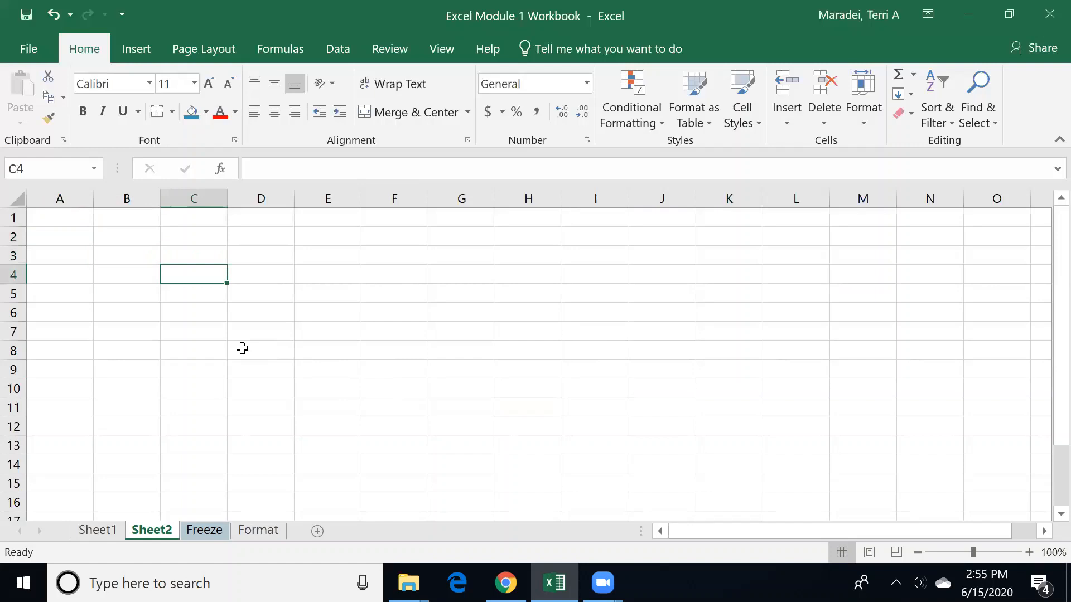
type("Terri")
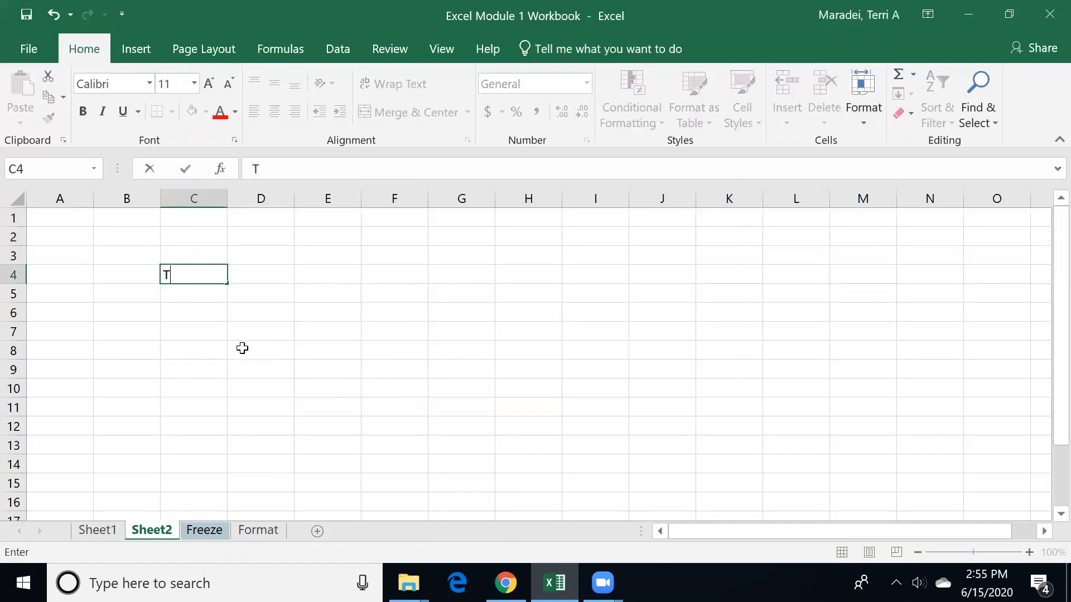
key("Return")
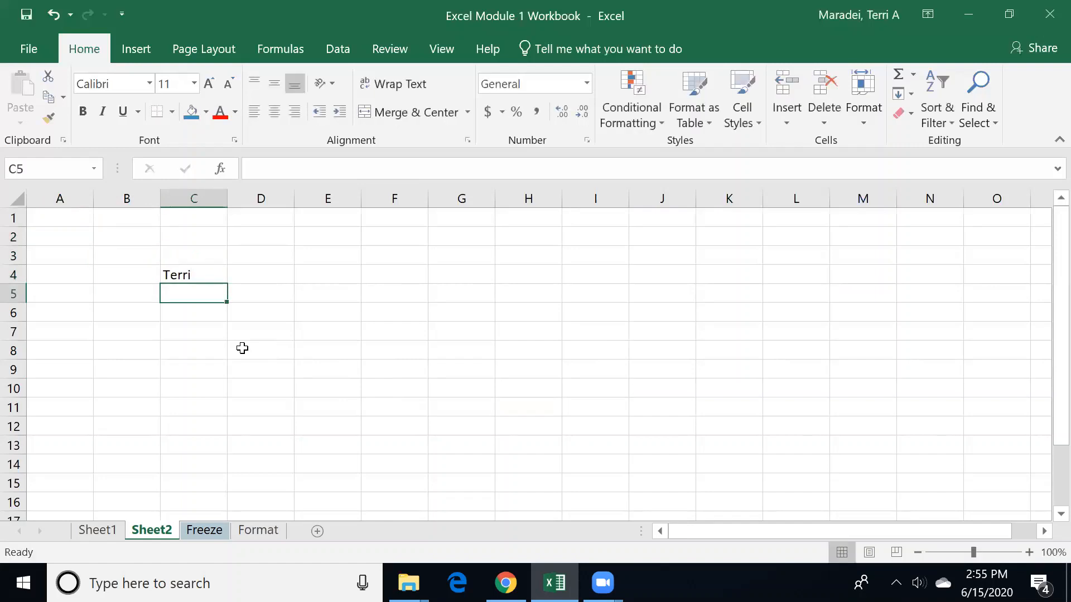
type("13")
key("Return")
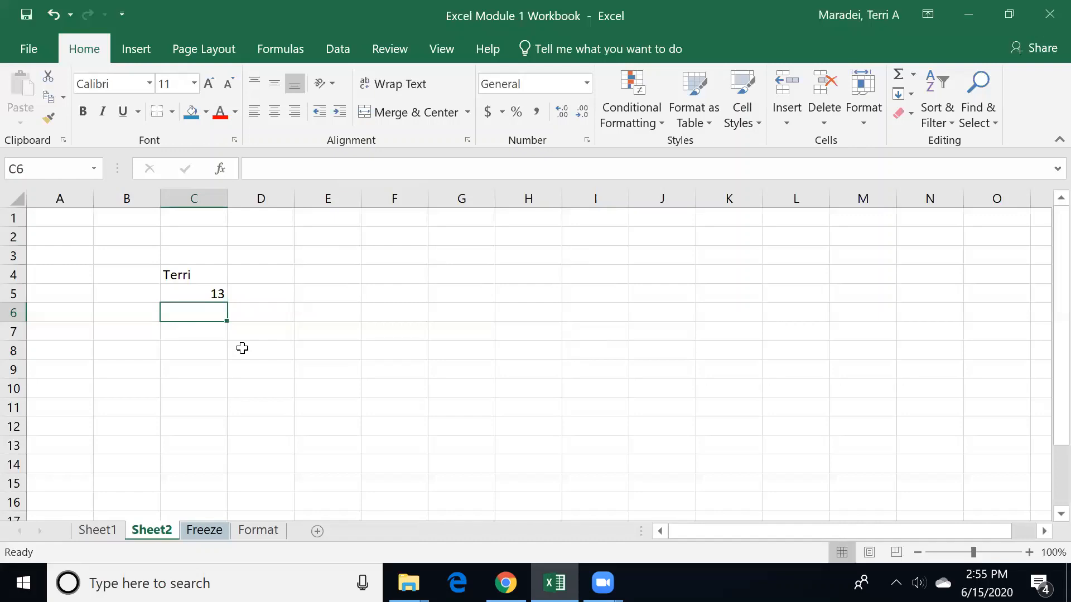
Check the entries in C4 and C5, and enter the formula =45+34 in C7.
key("Up")
key("Up")
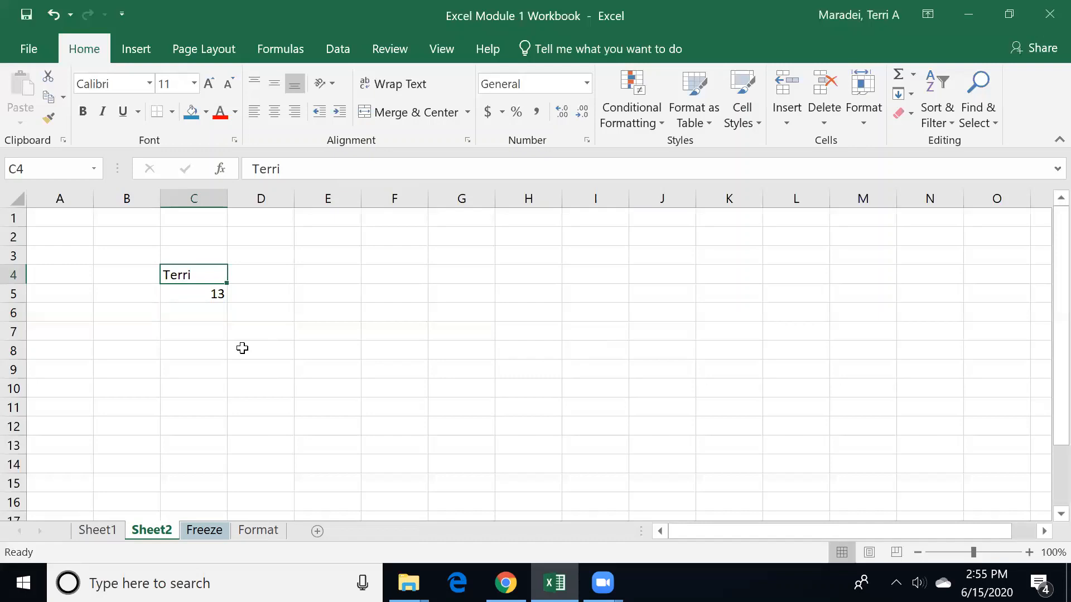
key("Down")
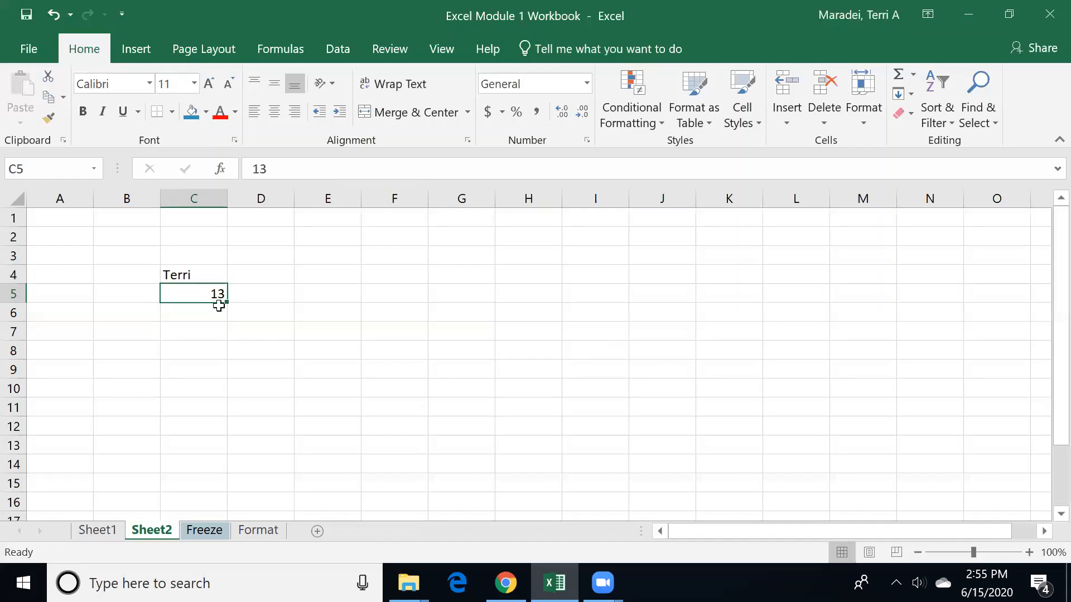
left_click(191, 276)
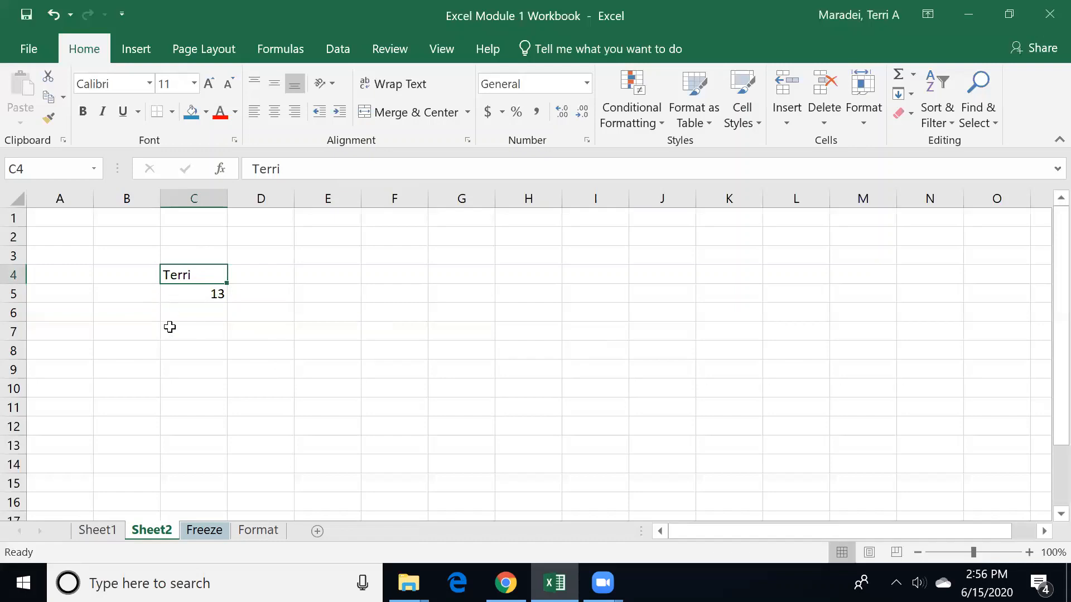
left_click(189, 288)
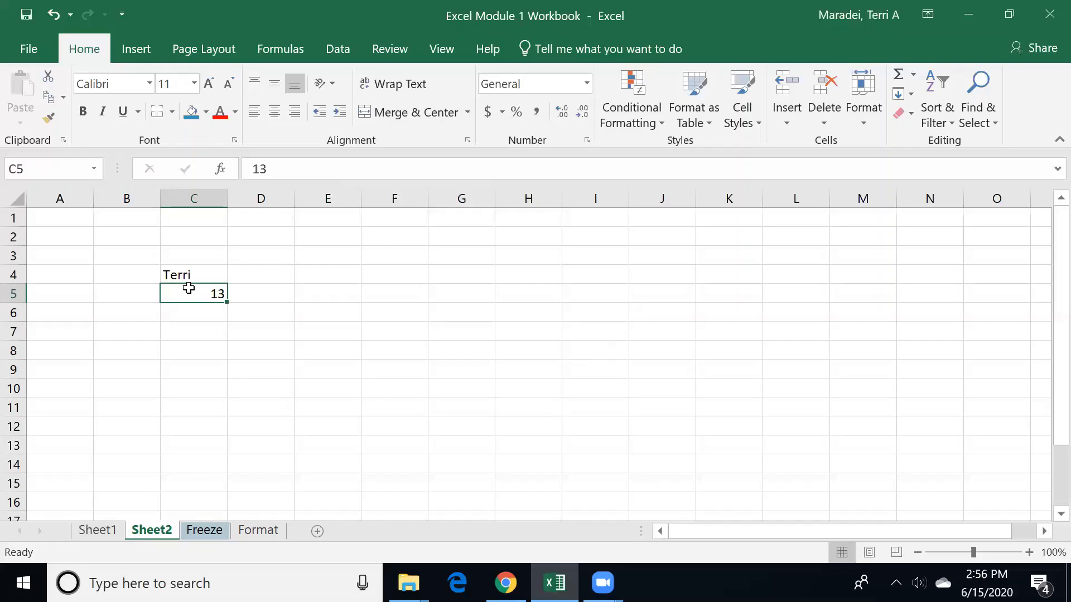
key("Down")
key("Down")
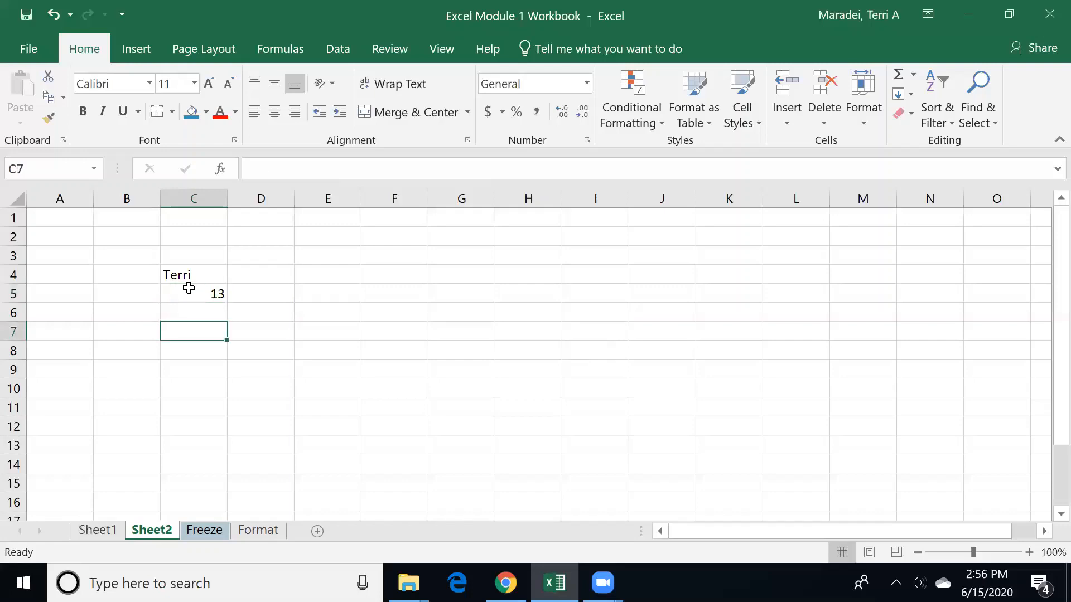
key("Down")
key("Up")
type("=")
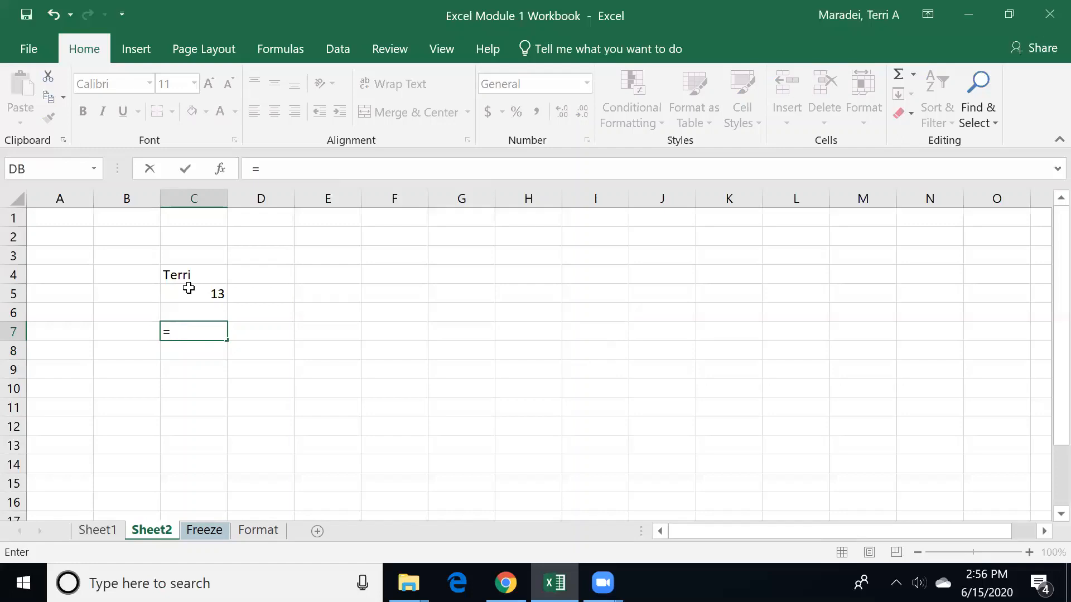
type("45+34")
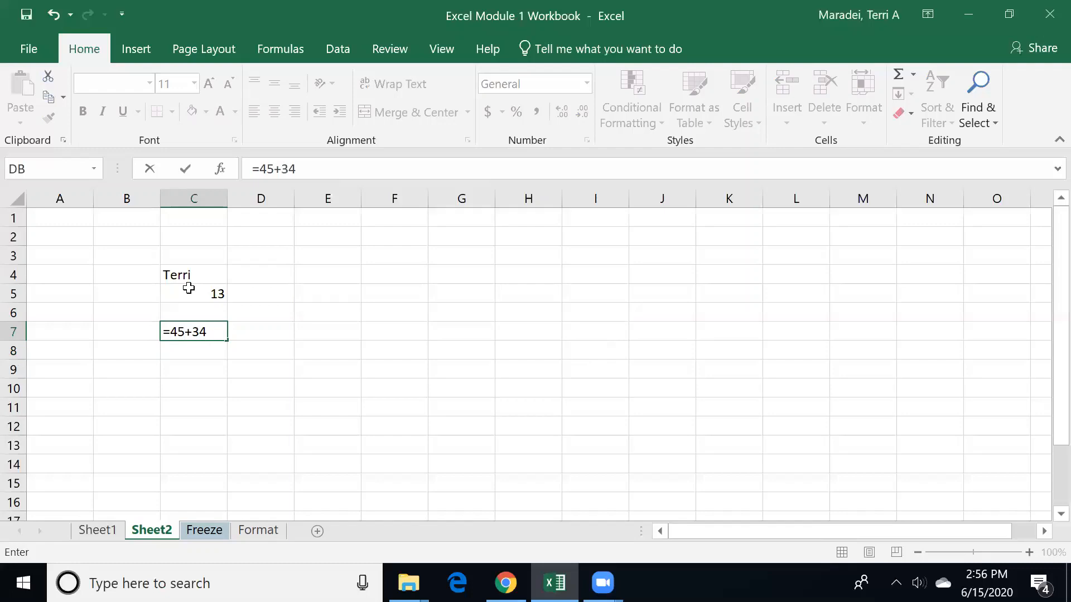
key("Return")
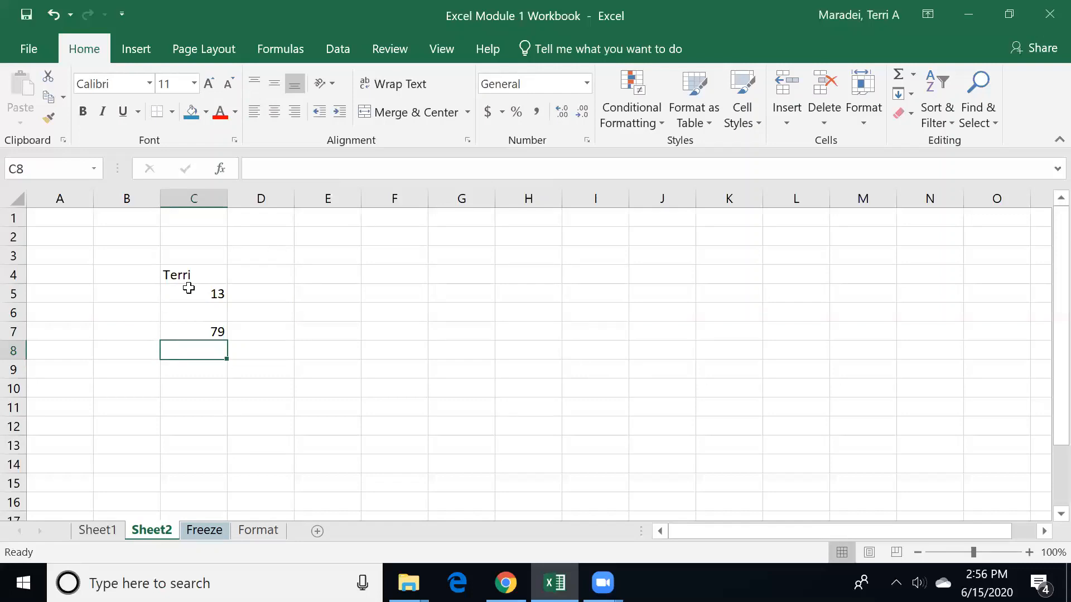
key("Up")
key("Down")
key("Right")
key("Up")
key("Up")
key("Up")
key("Right")
key("Right")
key("Up")
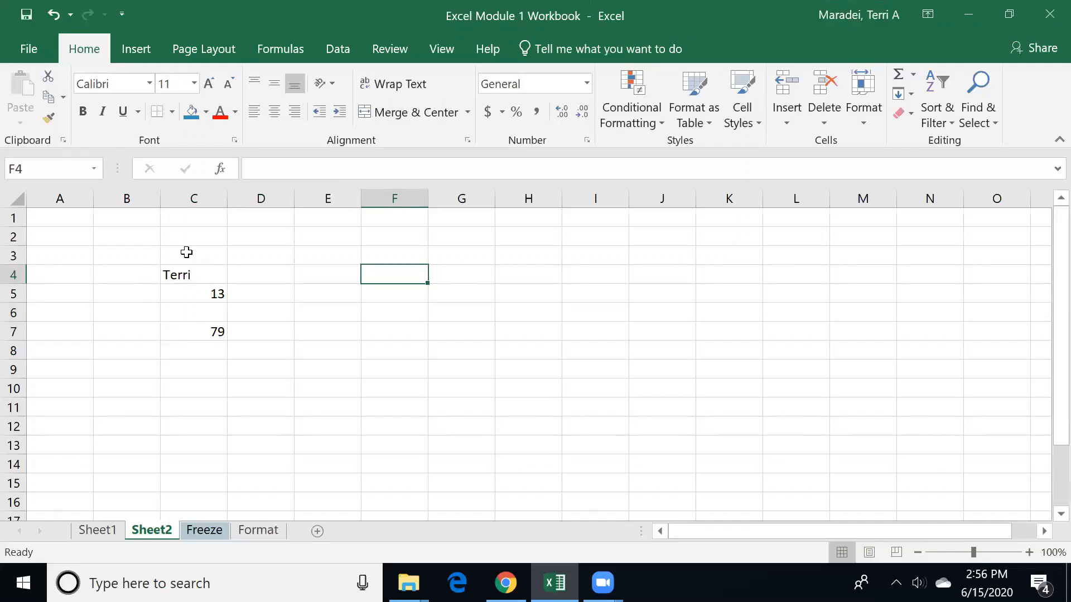
Clear the contents of C3:C9, and list Apples, Strawberries and Bananas in D4:D6.
left_click_drag(186, 252, 179, 371)
key("Delete")
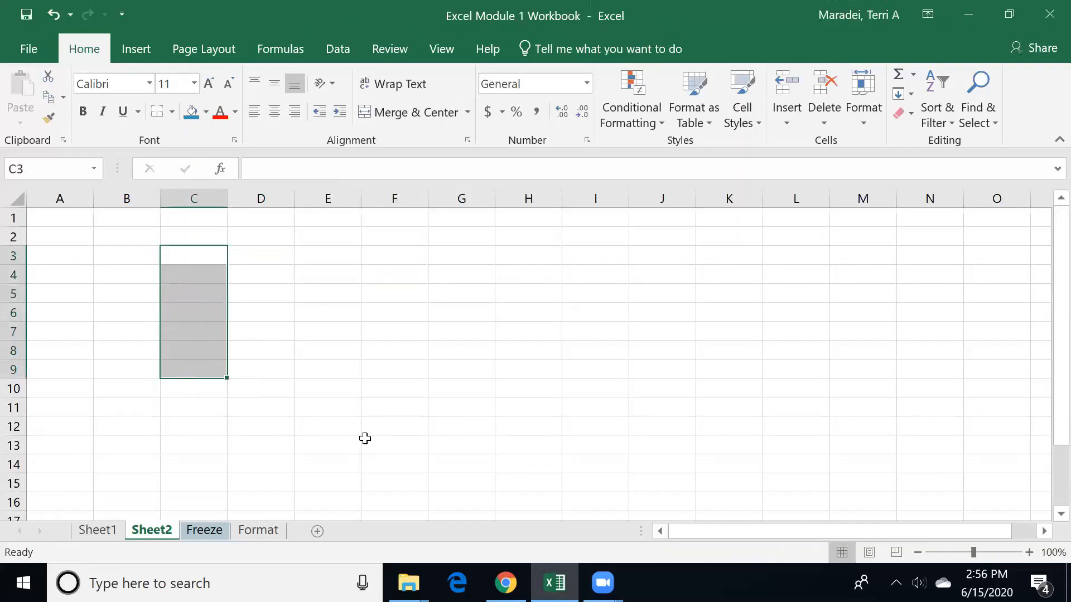
left_click(267, 267)
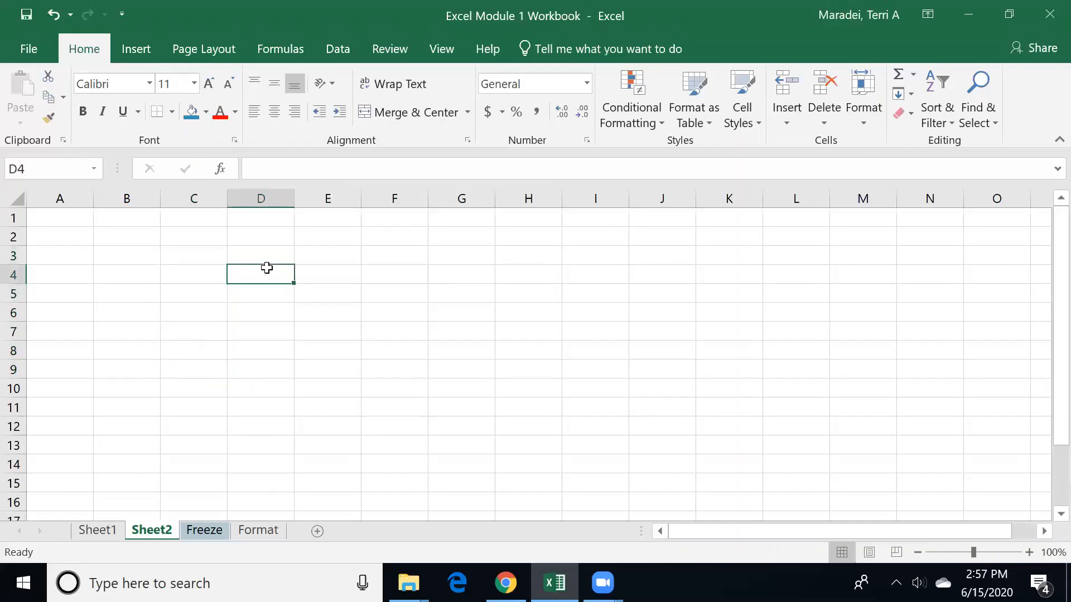
type("Apples")
key("Return")
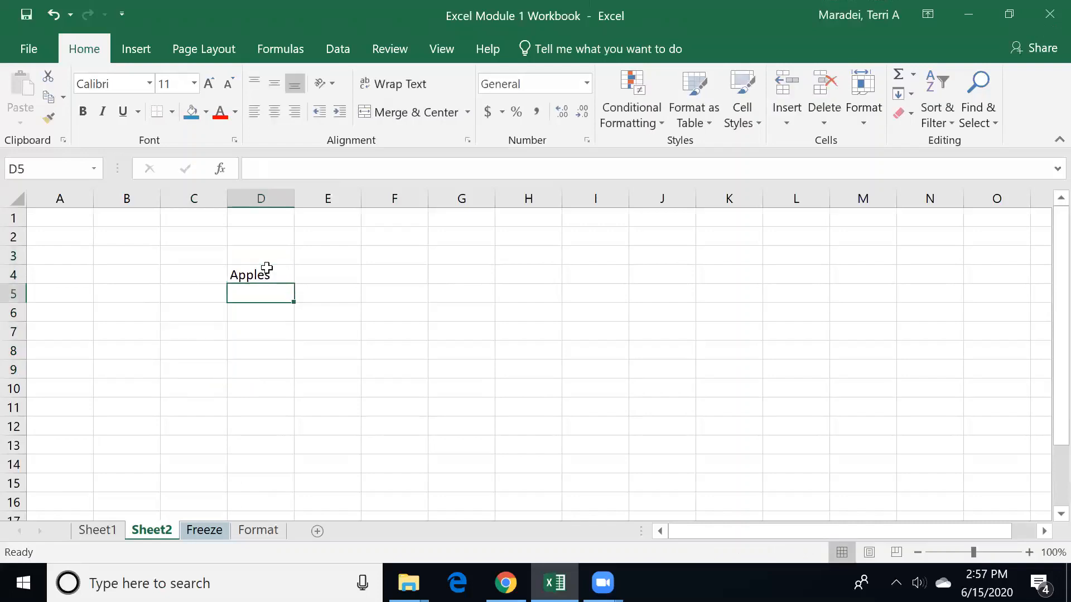
type("Strawberr")
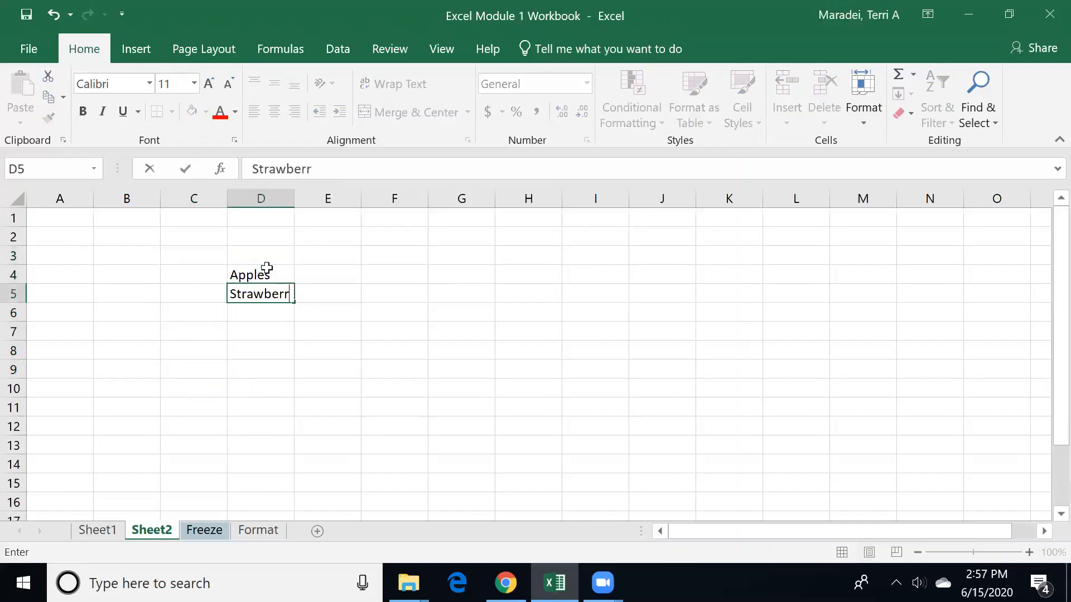
type("ies")
key("Return")
type("Banana")
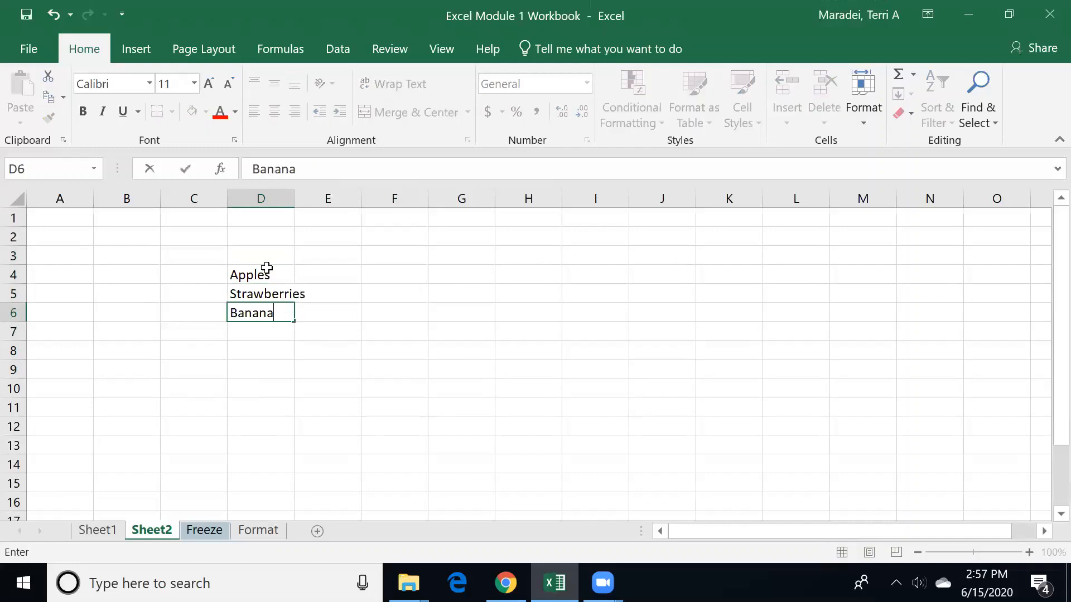
type("s")
key("Tab")
Enter the quantities 14, 21 and 15 in E4:E6 beside the fruit names.
key("Up")
key("Up")
type("14")
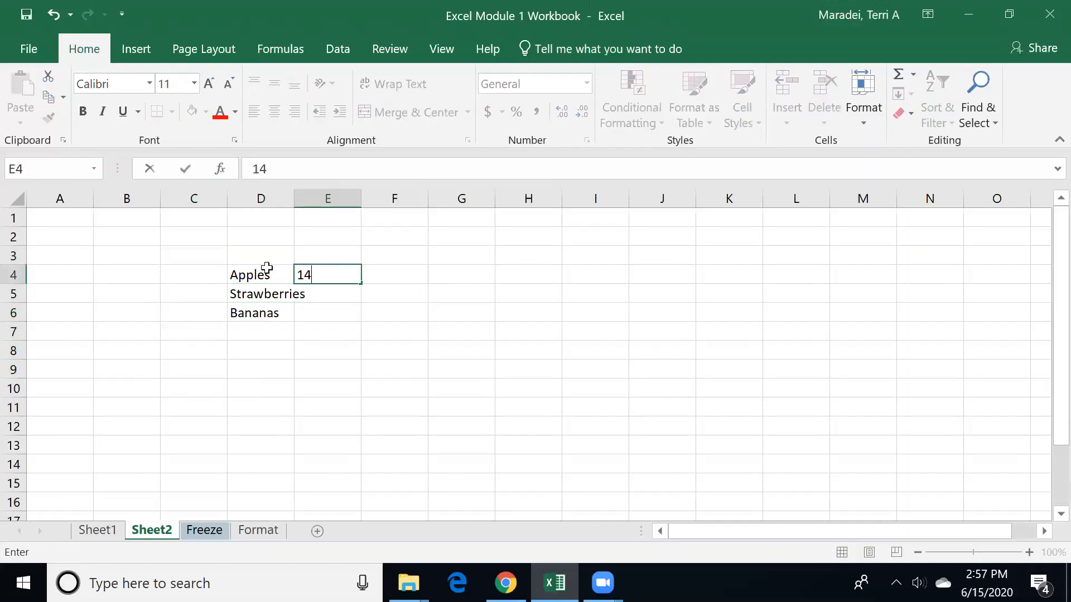
key("Return")
type("21")
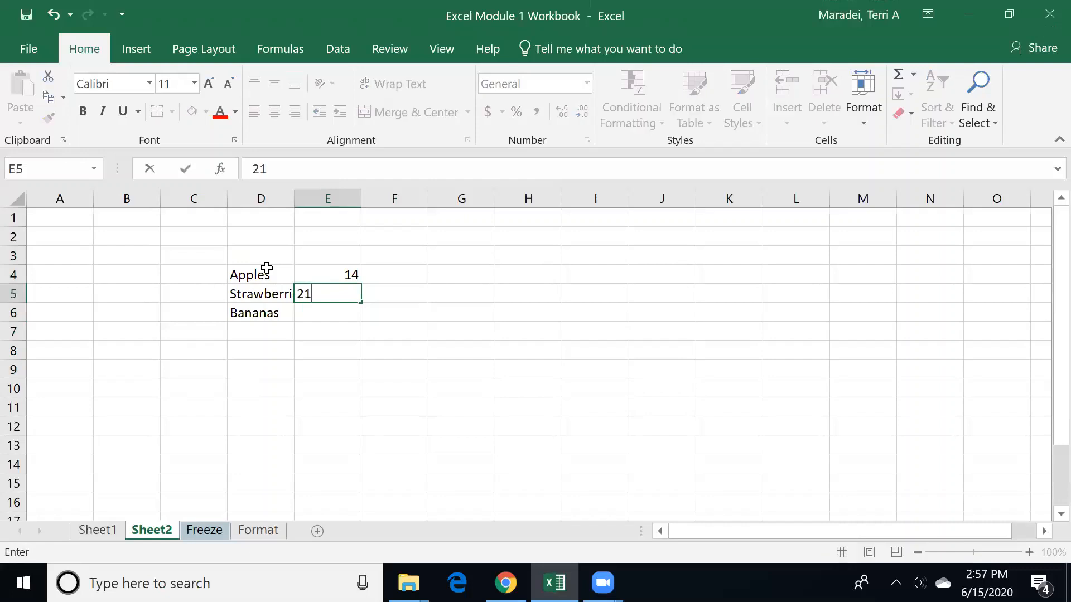
key("Return")
type("1")
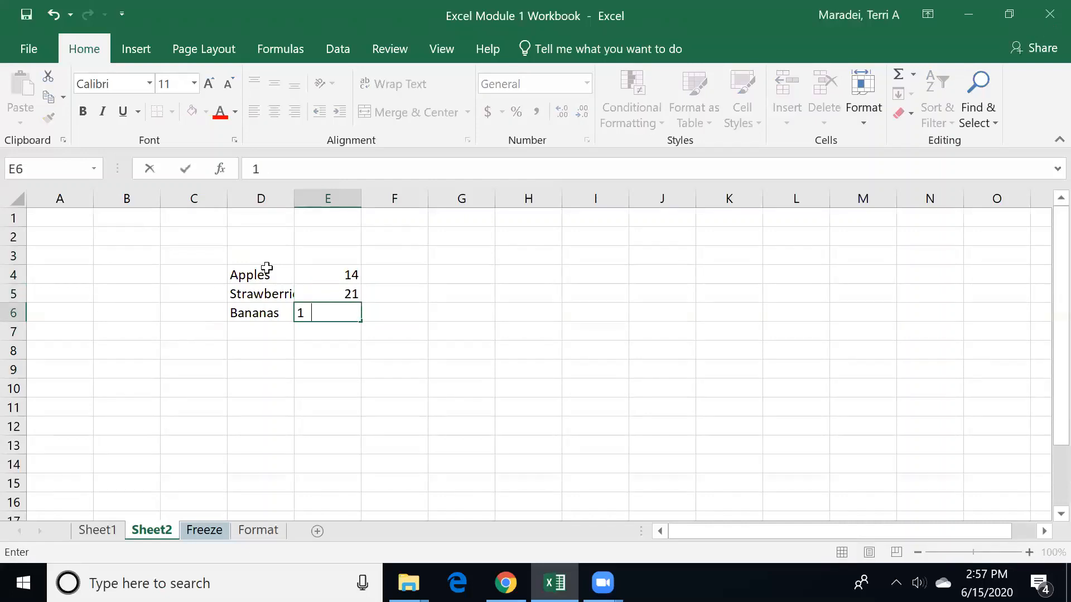
type("5")
key("Return")
Enter the label Total in D7 and autofit the width of column D.
key("Left")
type("To")
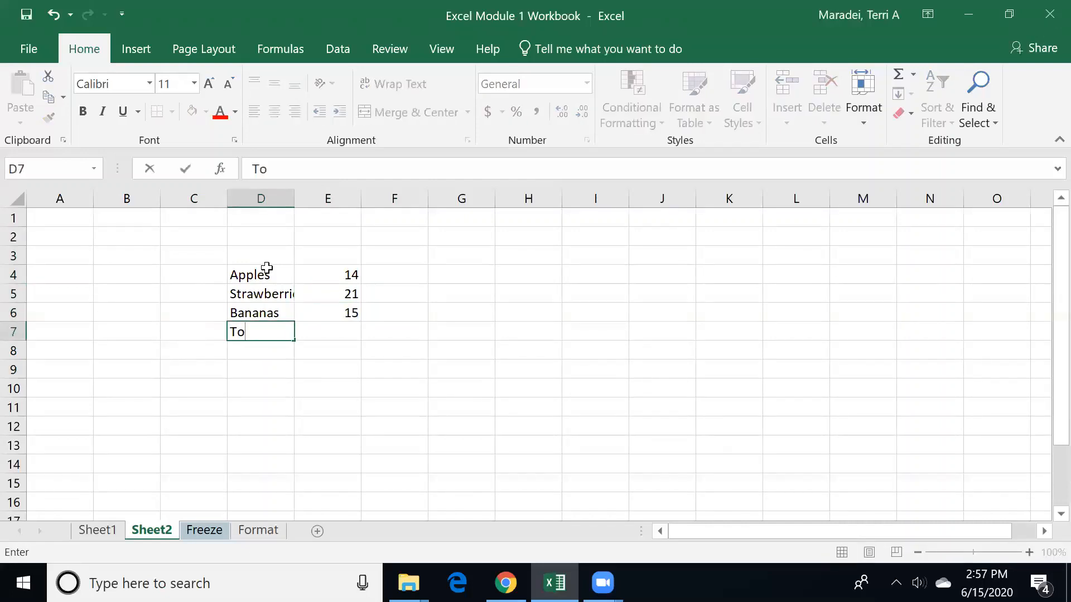
key("BackSpace")
key("BackSpace")
type("Total")
key("Tab")
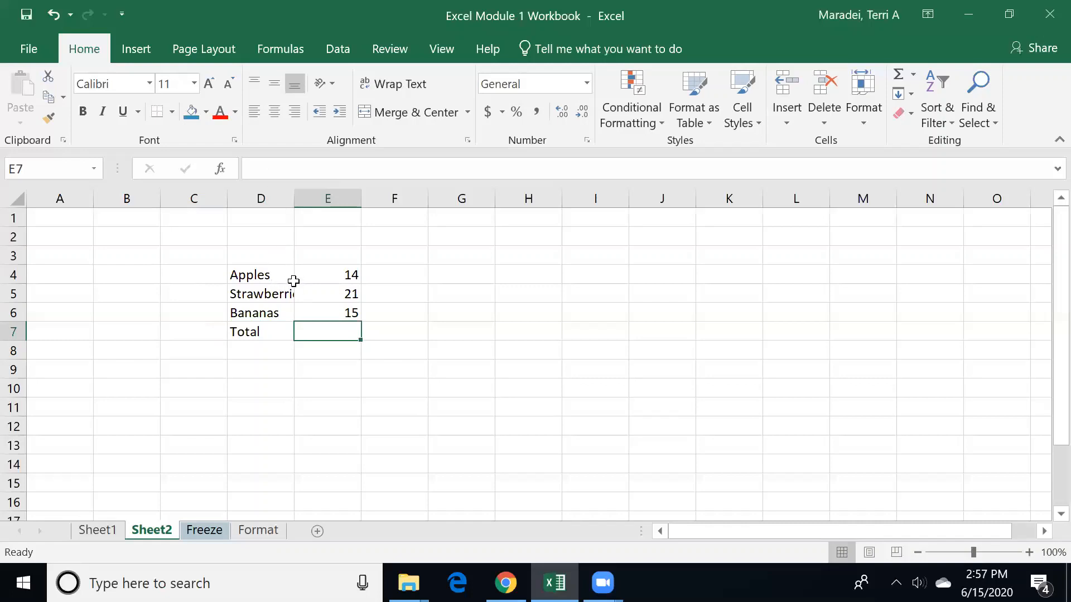
double_click(294, 198)
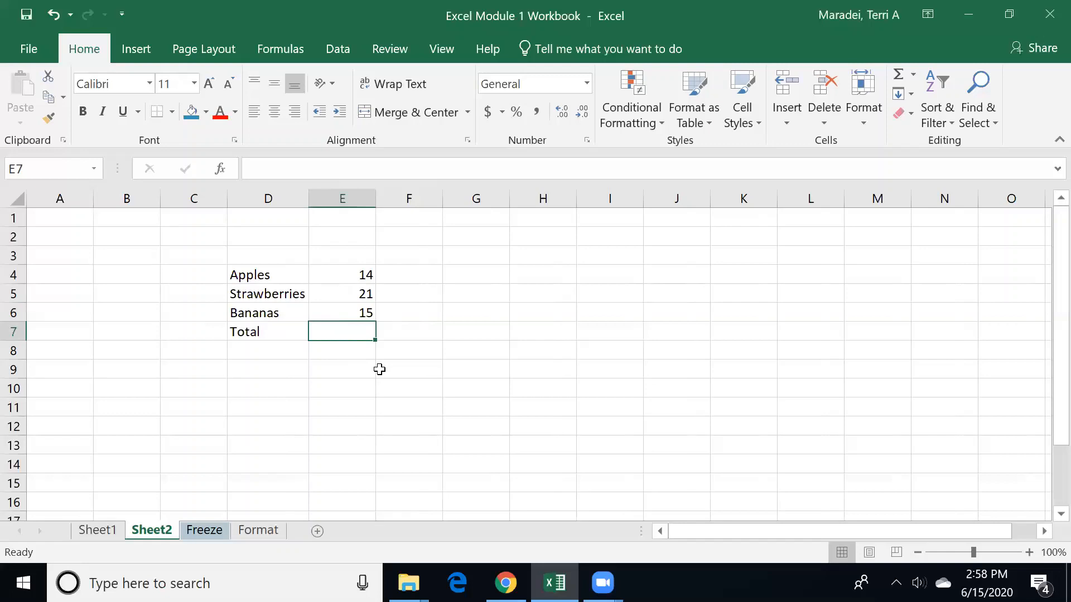
Review the quantities in E4:E6, and total them in E7 with the formula =E4+E5+E6.
key("Up")
key("Up")
key("Up")
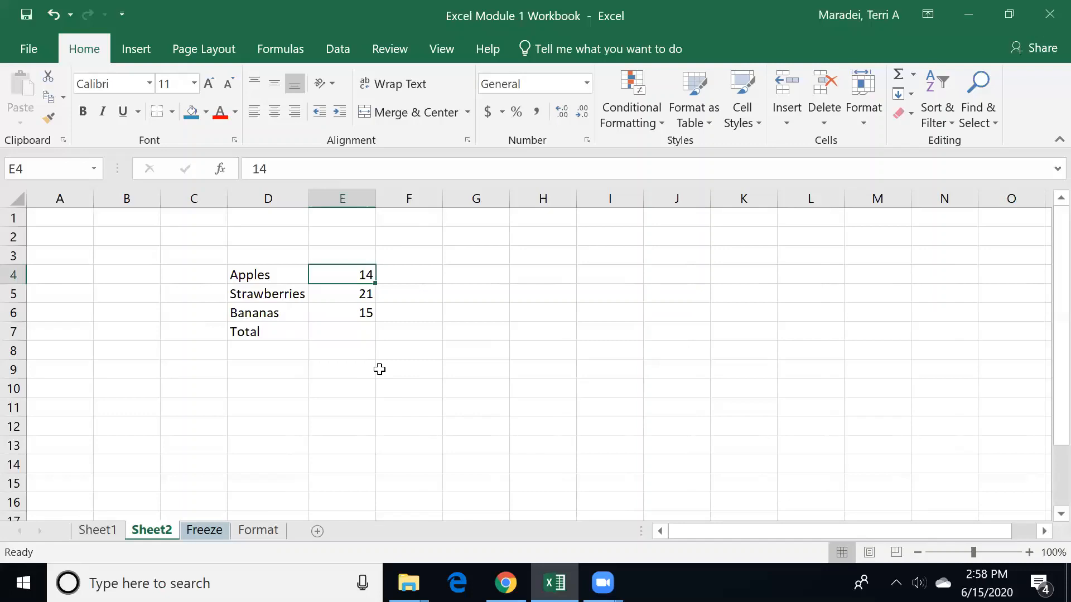
key("Down")
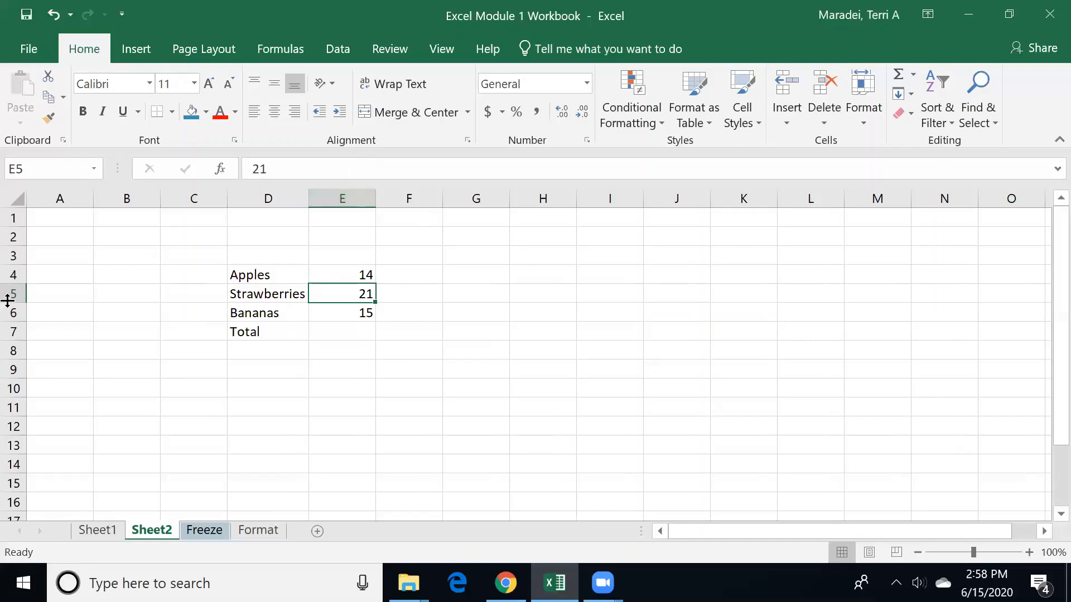
left_click(347, 313)
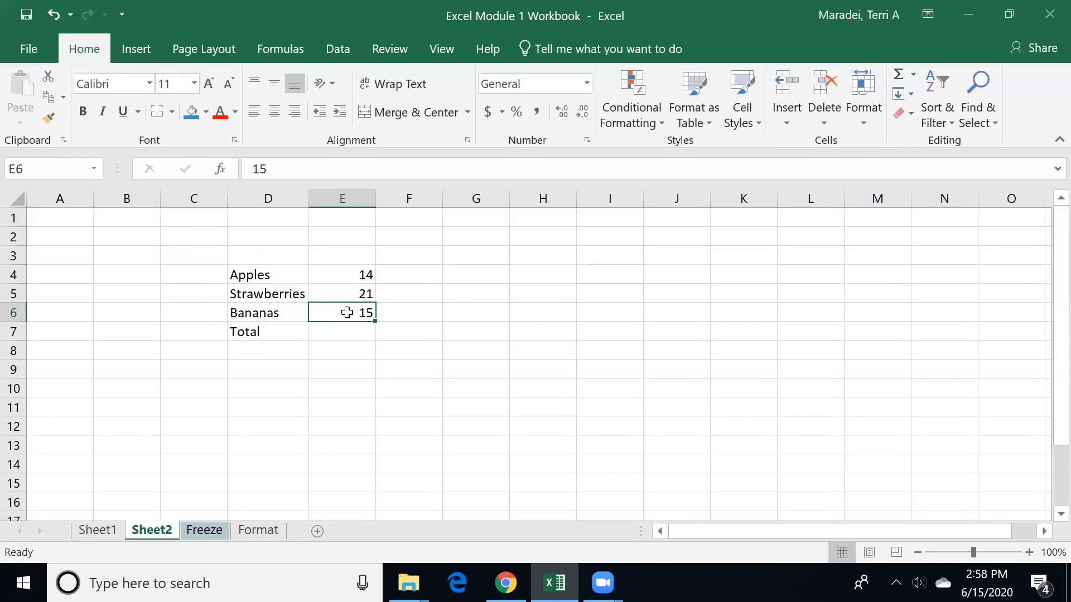
key("Down")
type("=")
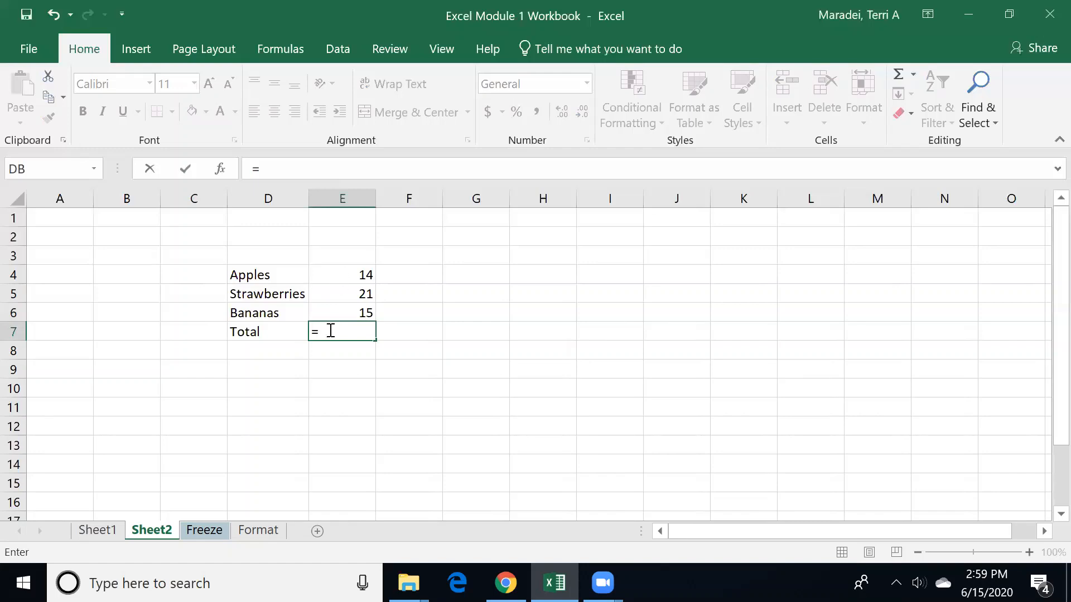
left_click(331, 269)
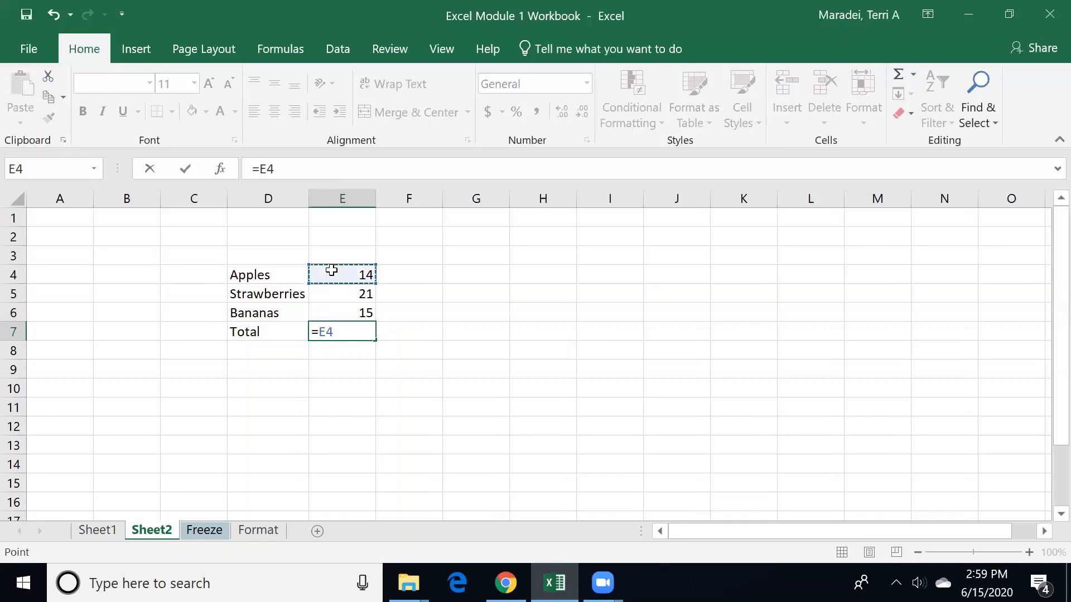
type("+")
left_click(337, 294)
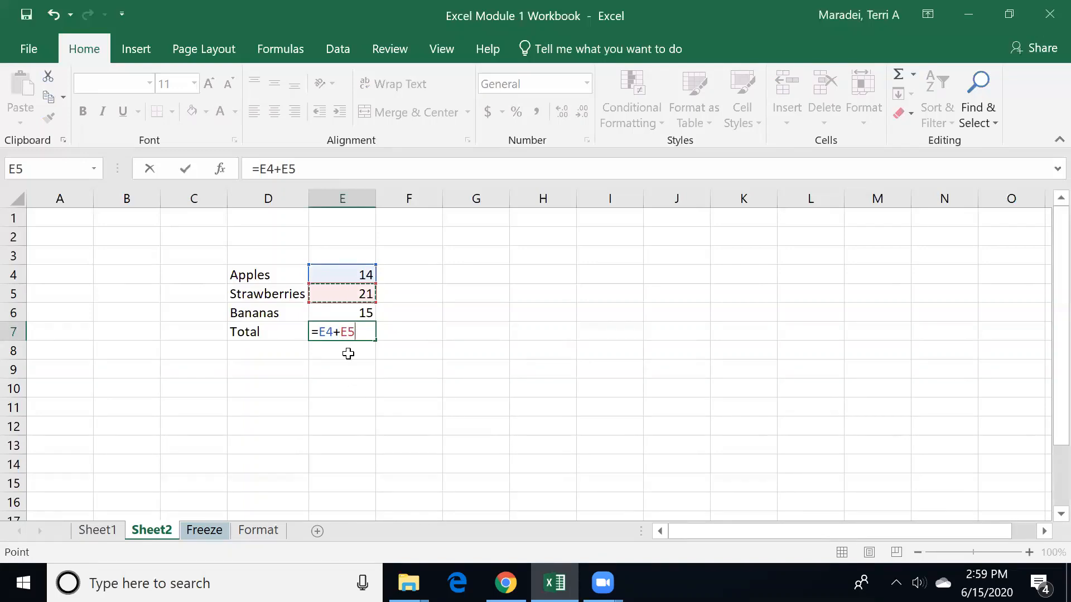
type("+")
left_click(342, 313)
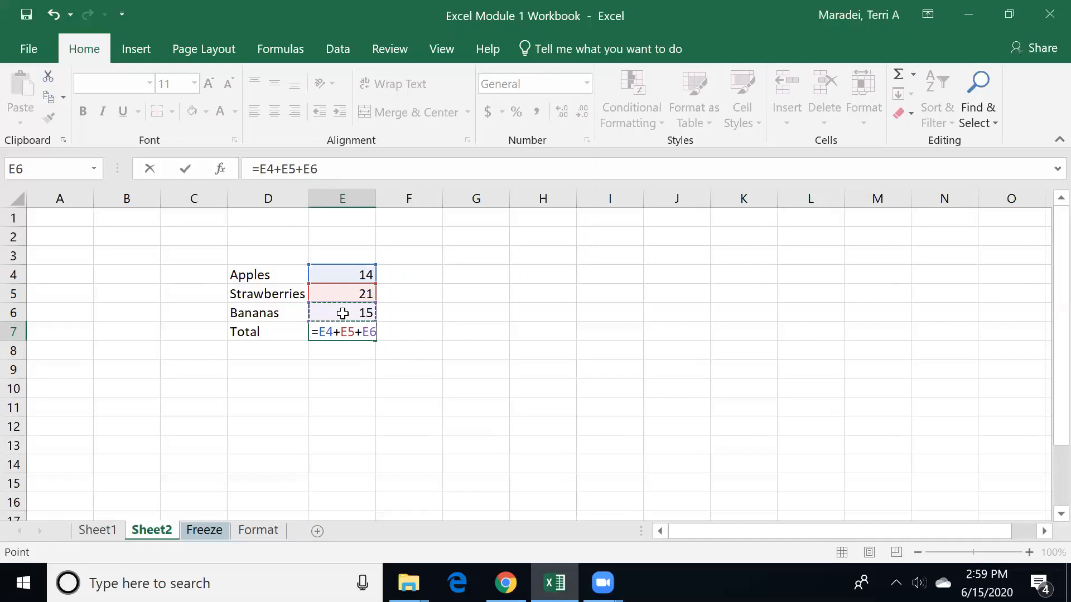
key("Return")
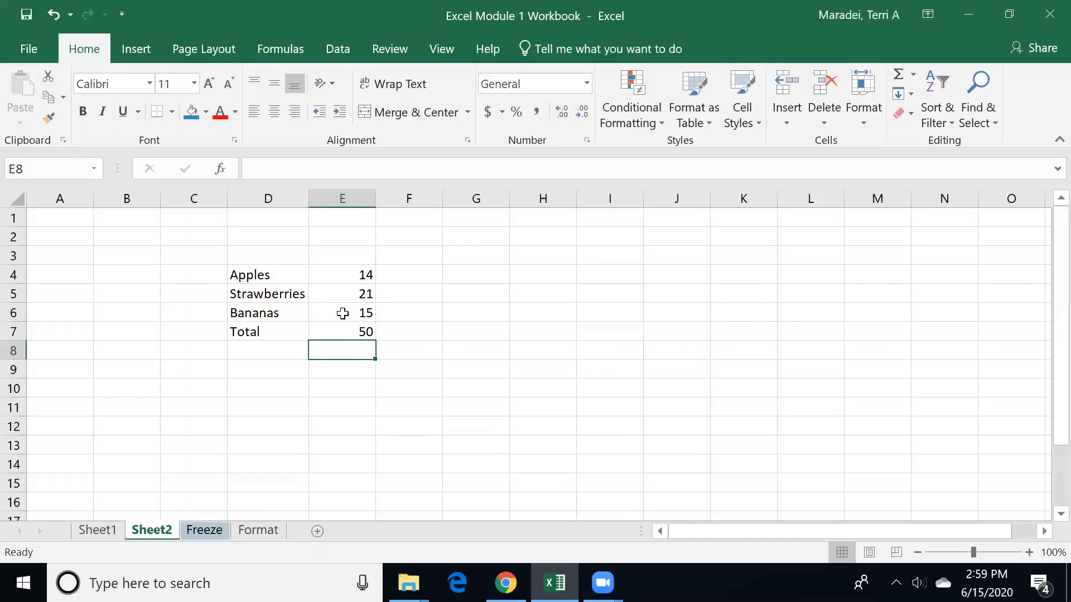
Check the total formula in E7, change the Apples quantity in E4 to 24, and return to the total.
key("Up")
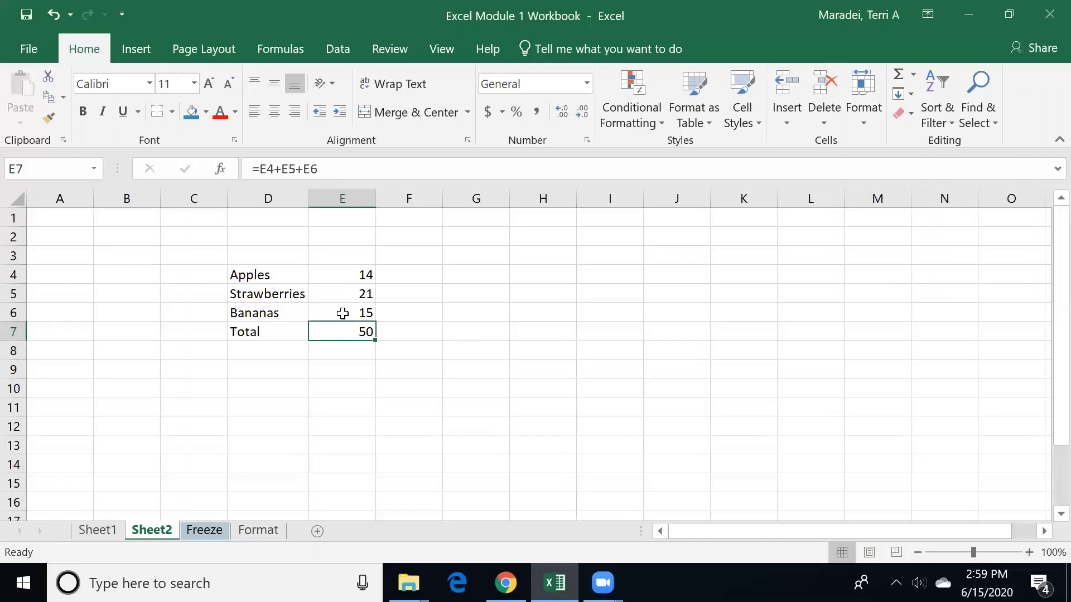
key("Up")
key("Up")
key("Up")
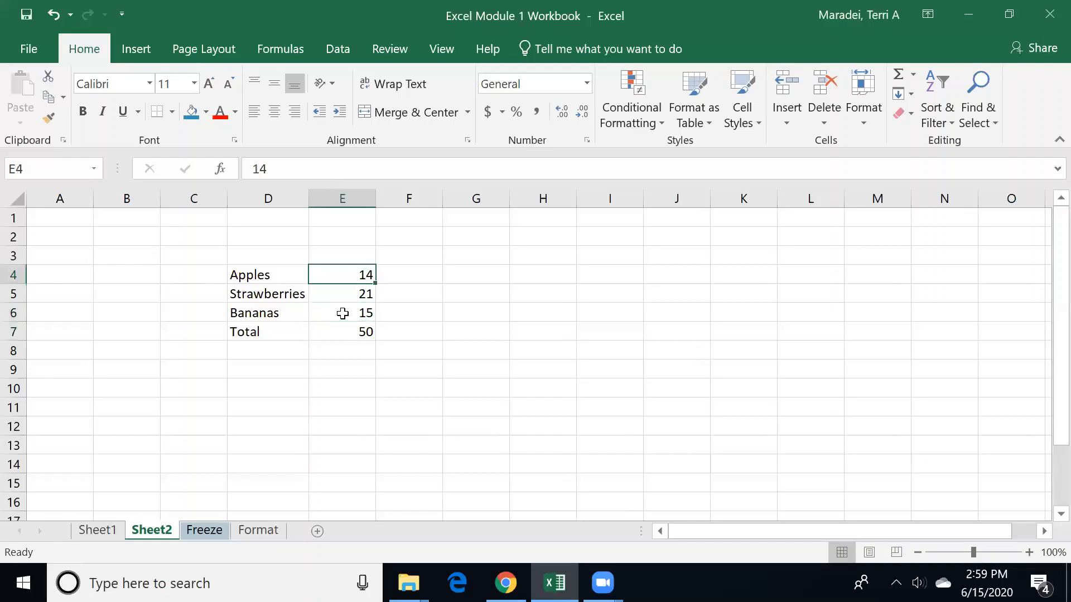
type("24")
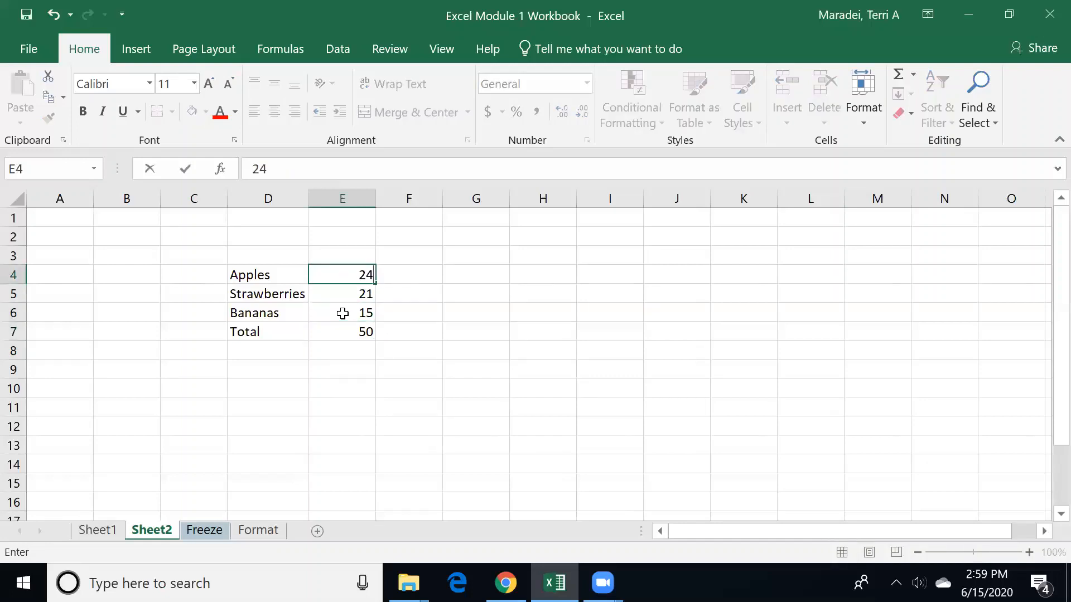
key("Return")
key("Return")
key("Return")
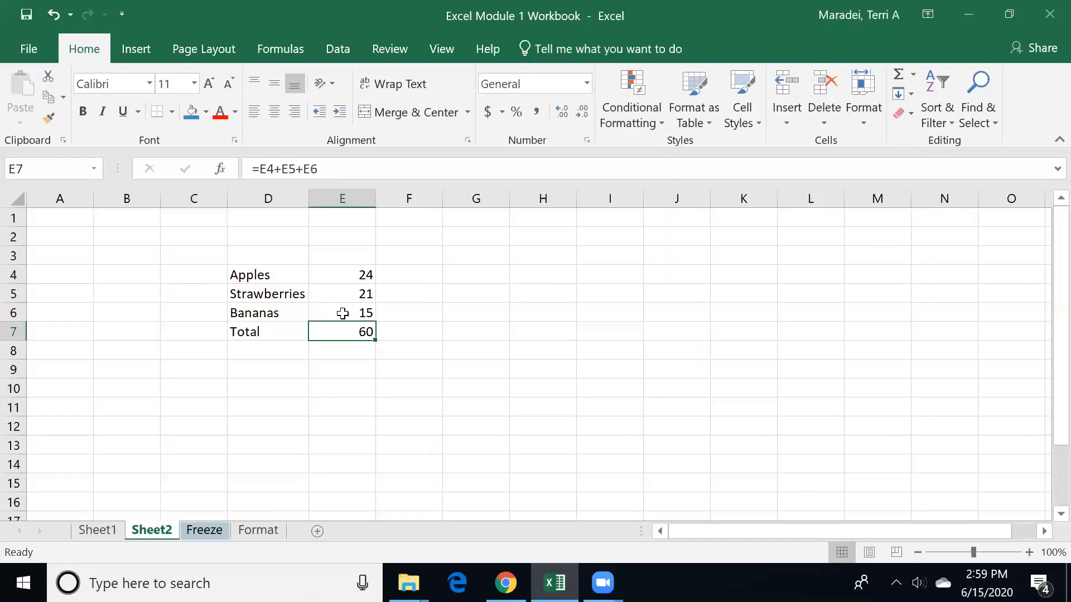
List the operator symbols =, +, - and * in G4:G7, one per cell.
key("Right")
key("Right")
key("Up")
key("Up")
key("Up")
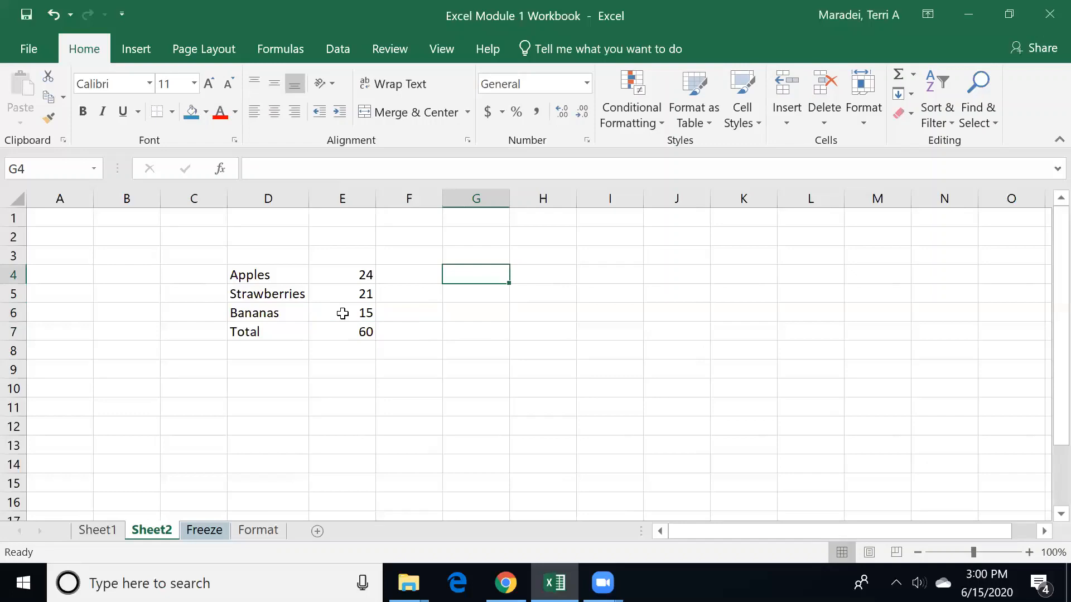
type("=")
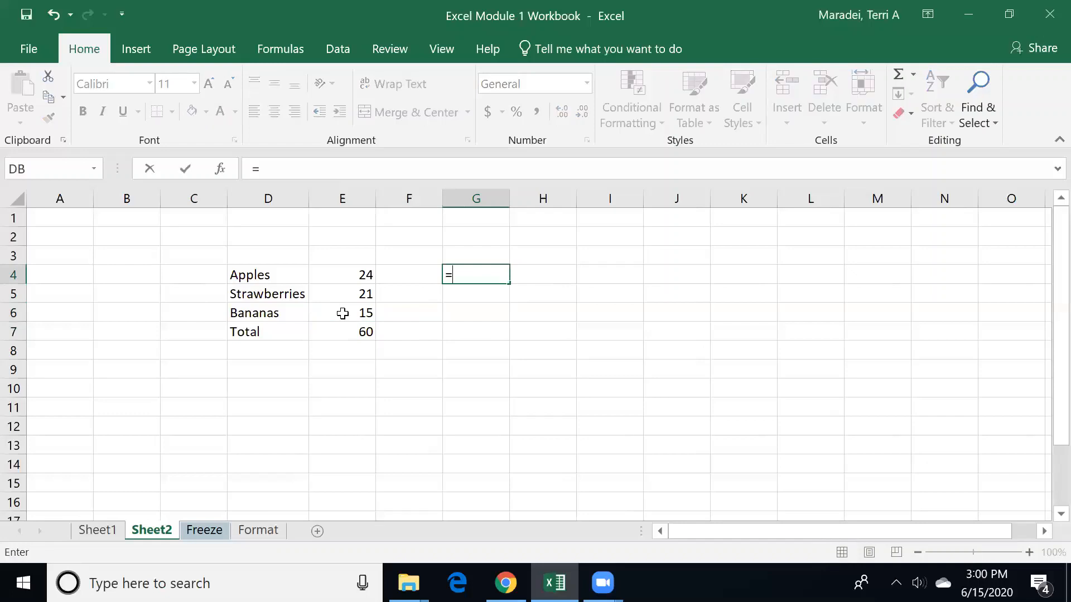
key("Return")
type("+")
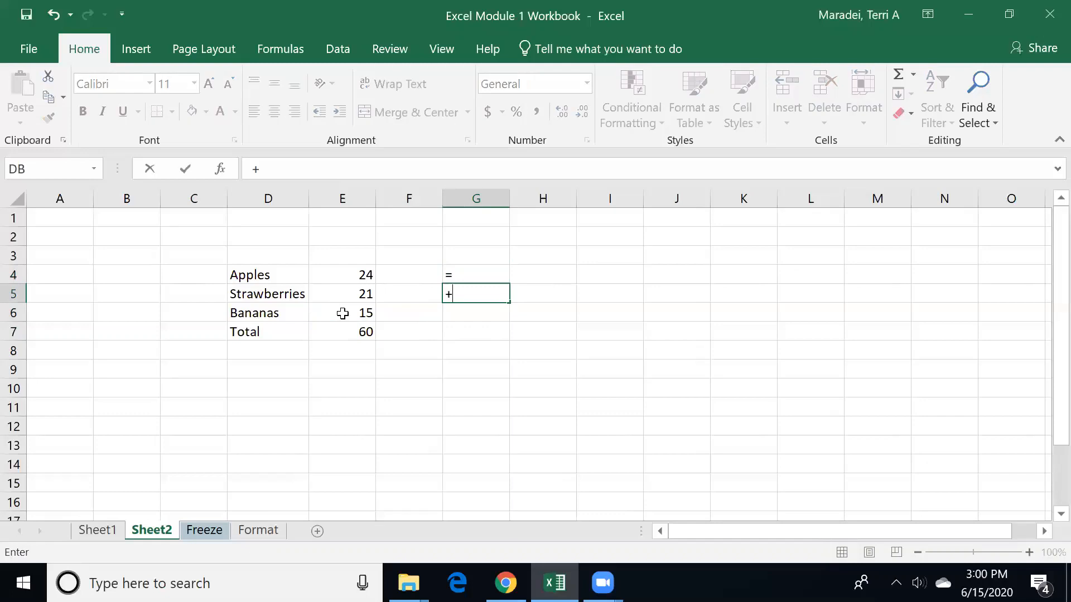
key("Return")
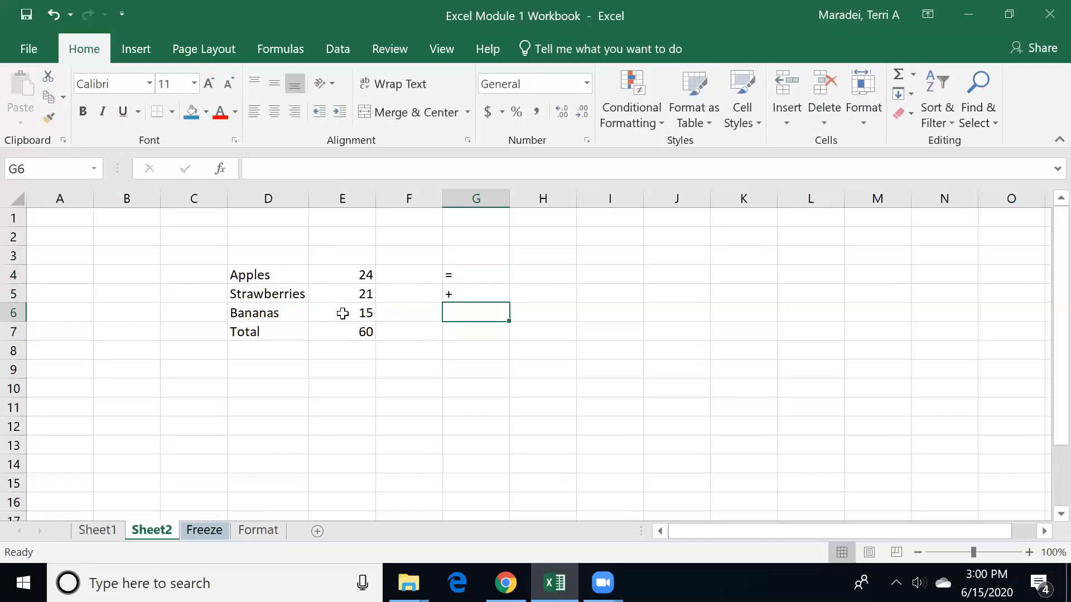
type("-")
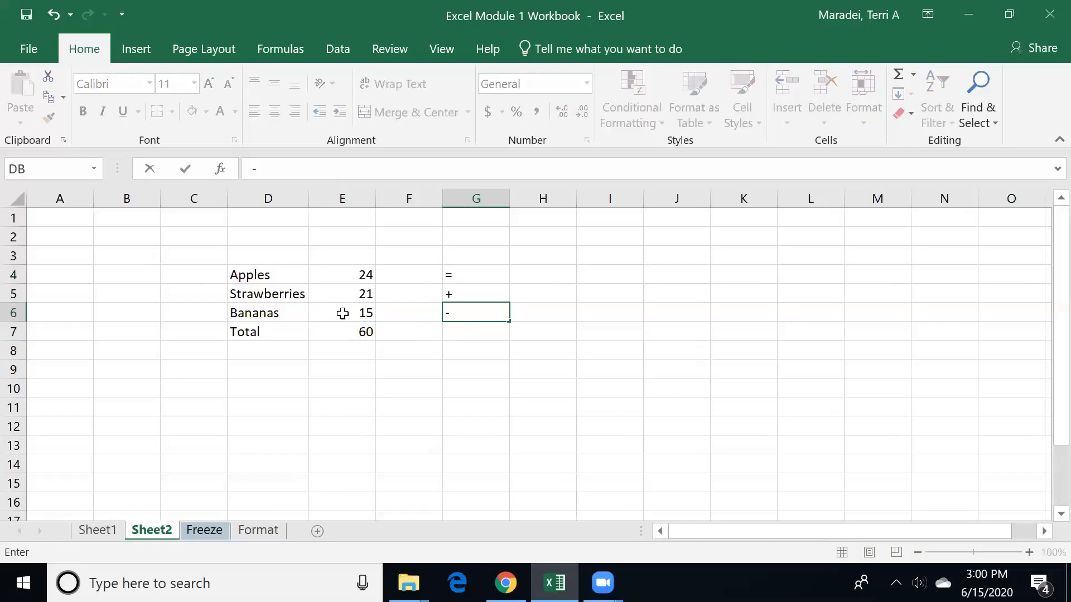
key("Return")
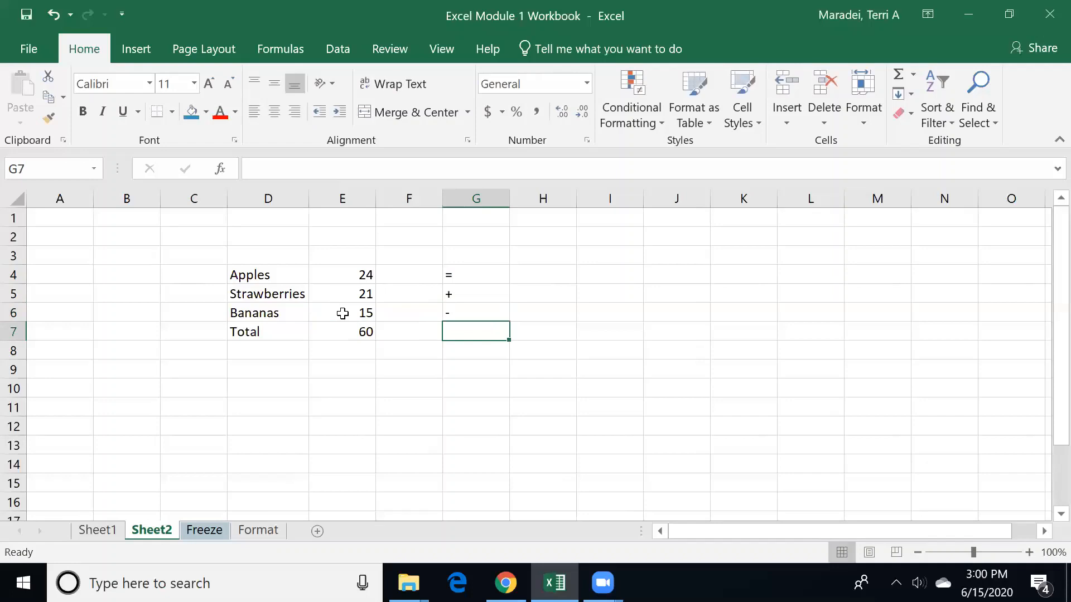
type("*")
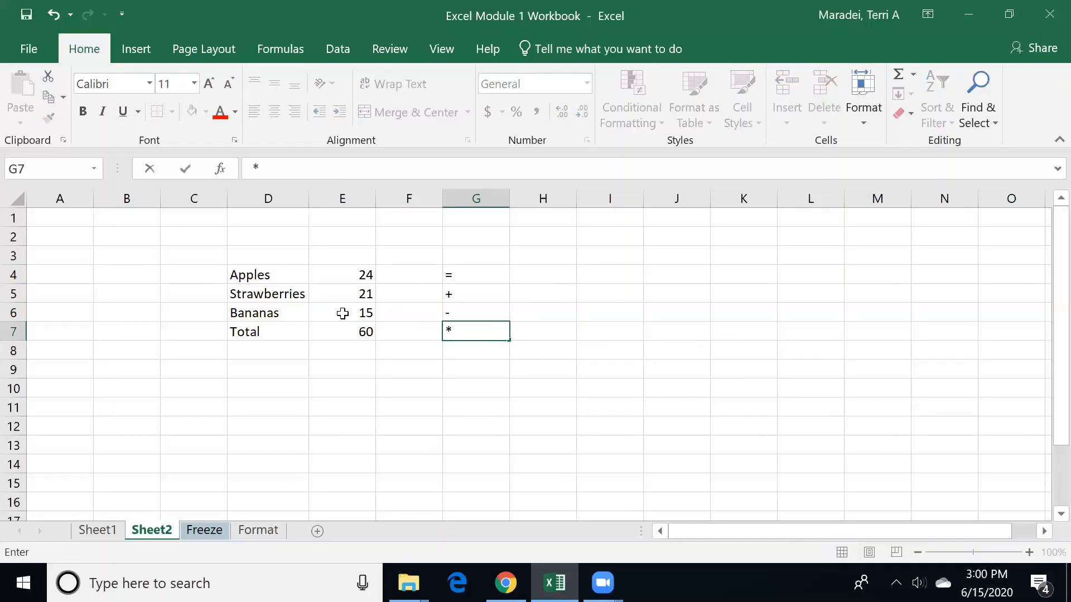
key("Return")
Enter the division symbol / as text in G8 using a leading apostrophe, and the exponent symbol ^ in G9.
key("alt")
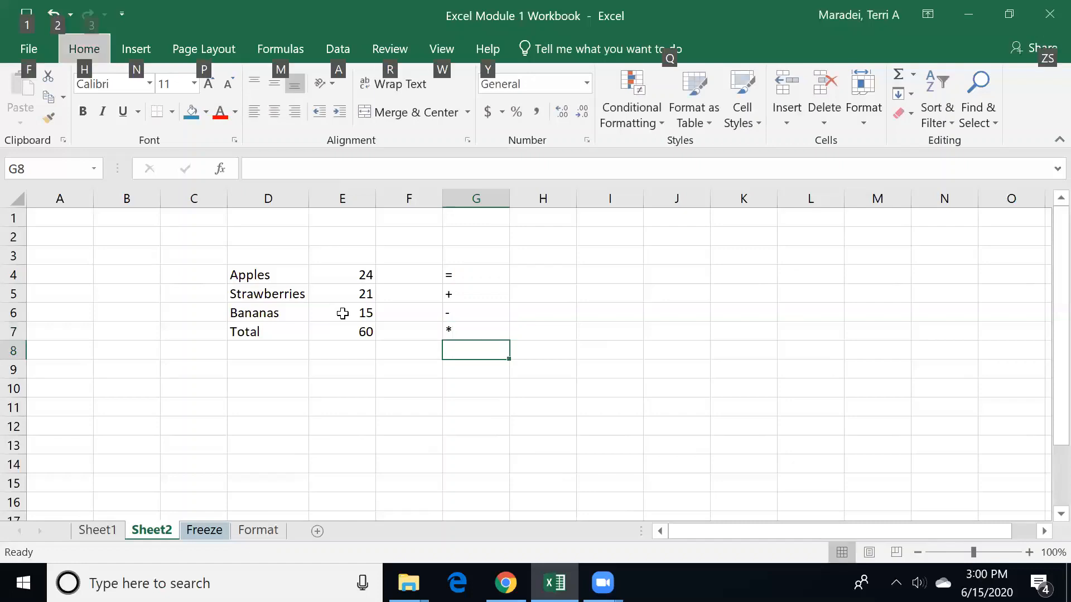
left_click(606, 354)
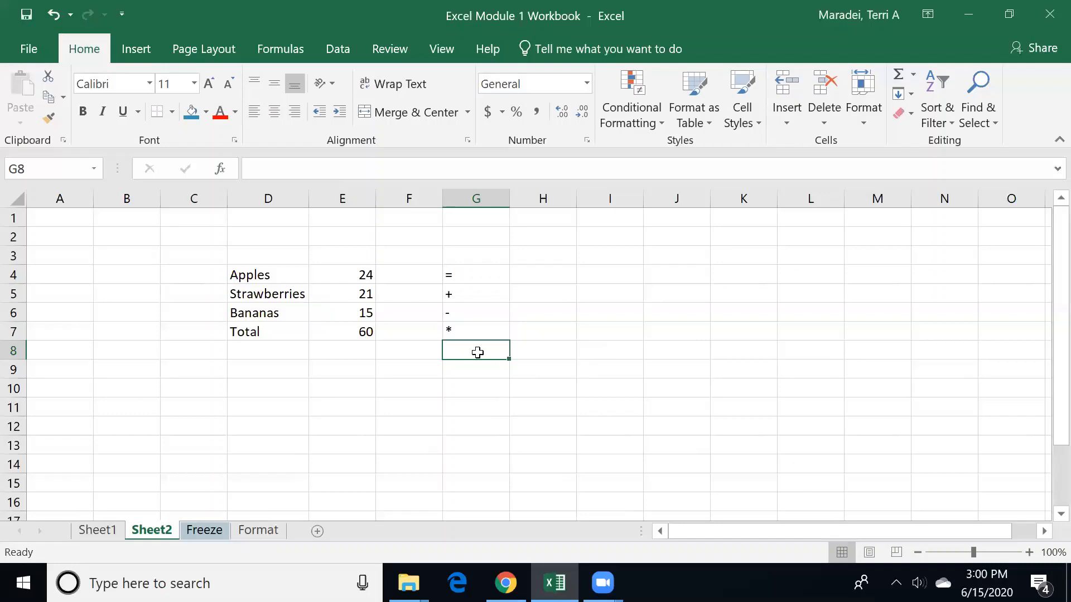
key("alt")
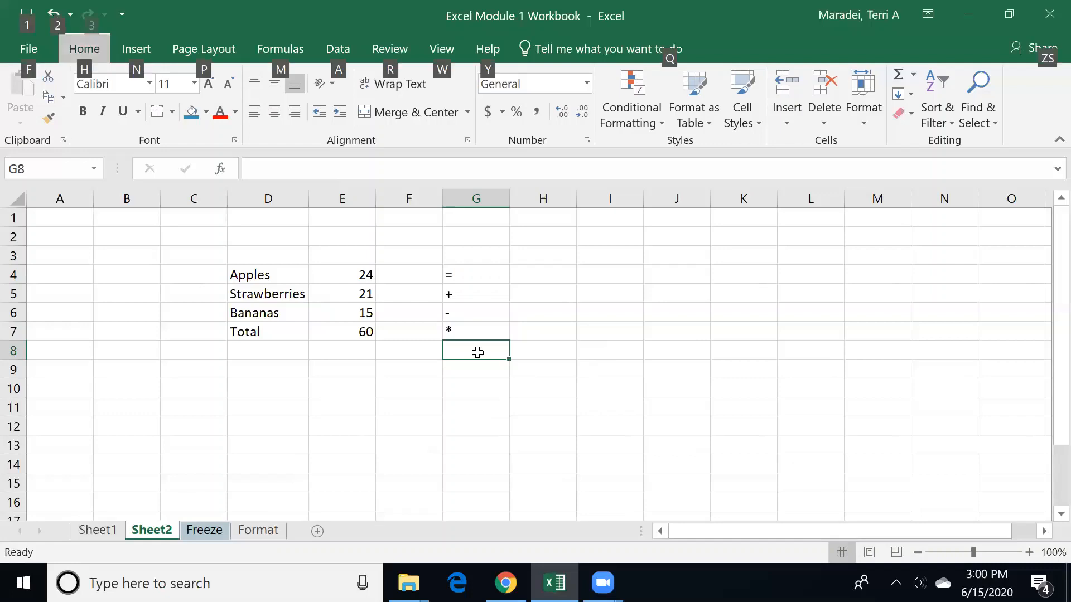
key("alt")
type("'/")
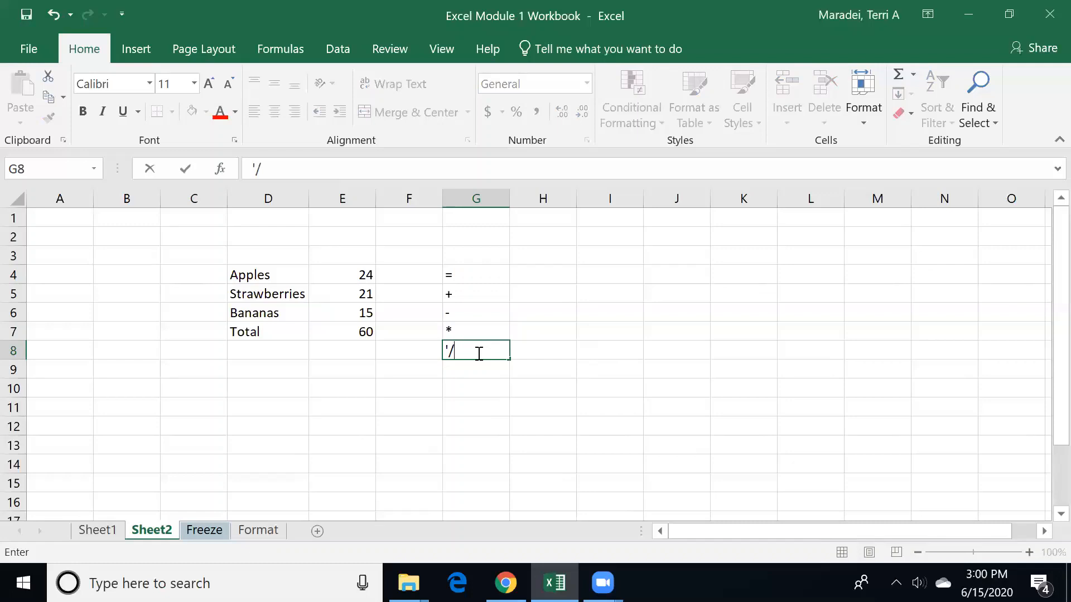
key("Return")
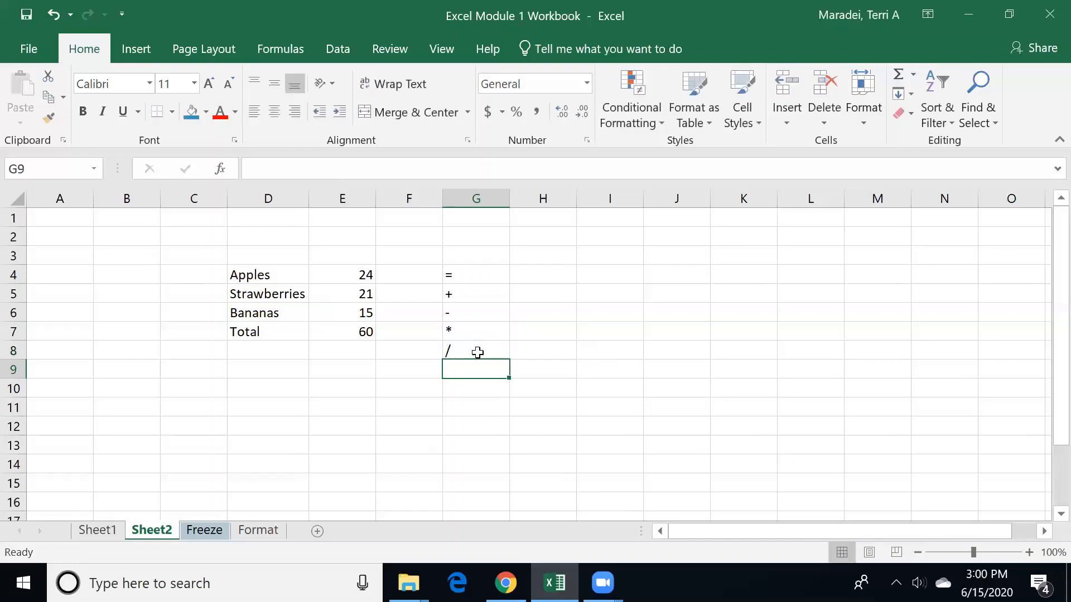
type("^")
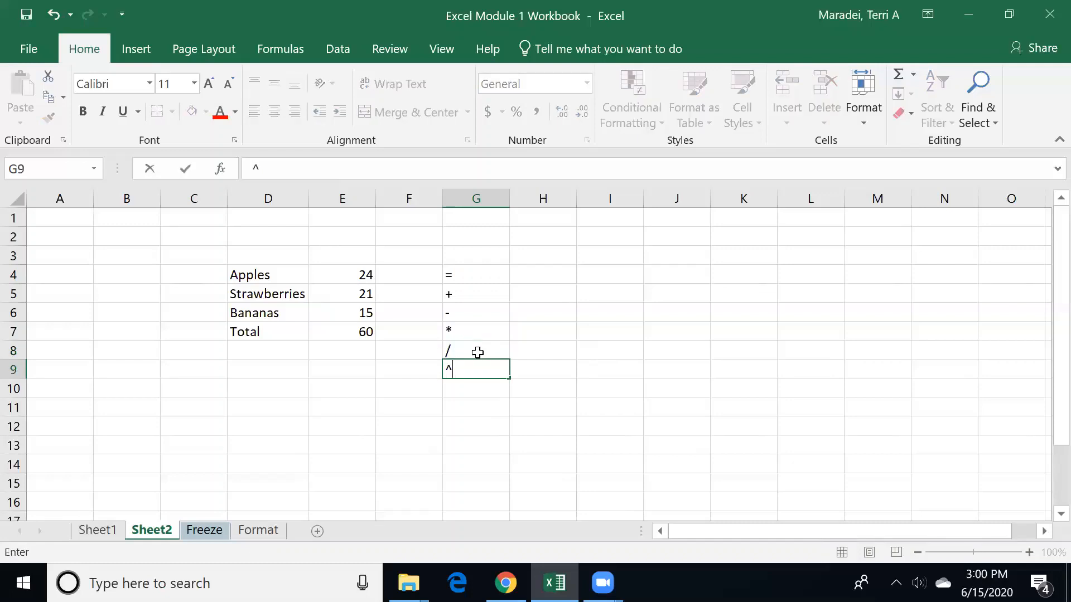
key("Return")
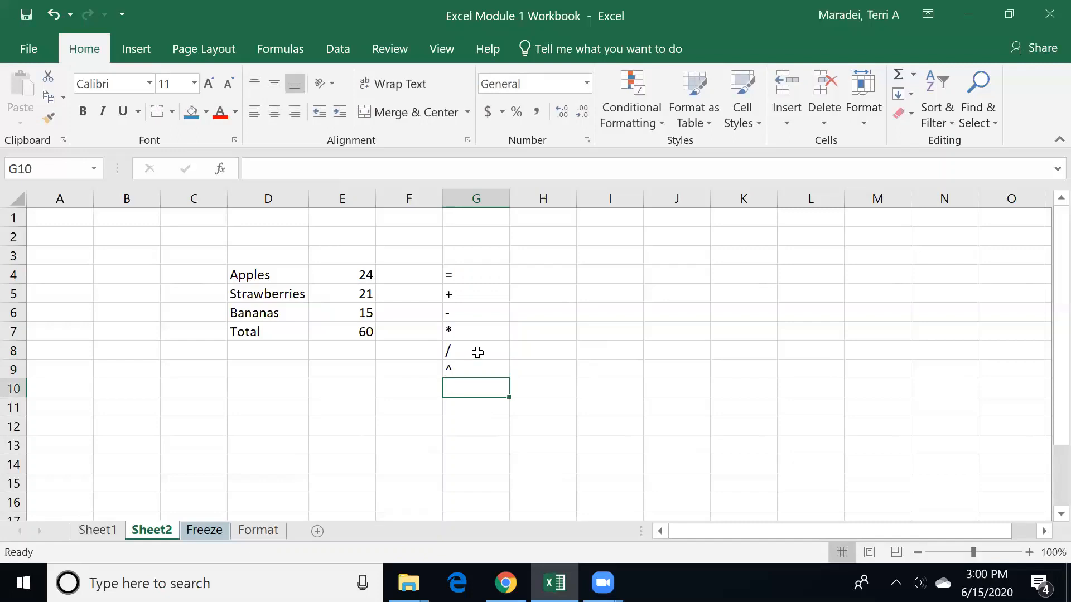
Enter the addition formula =E4+E5 in H5, beside the plus symbol.
key("Up")
key("Up")
key("Up")
key("Up")
key("Up")
key("Right")
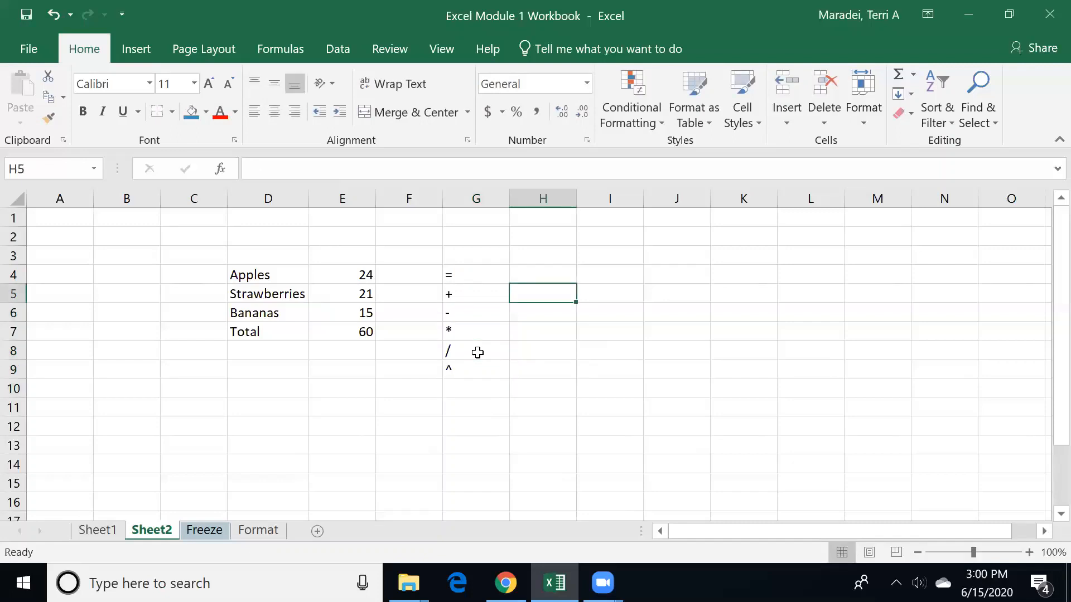
type("=")
left_click(351, 272)
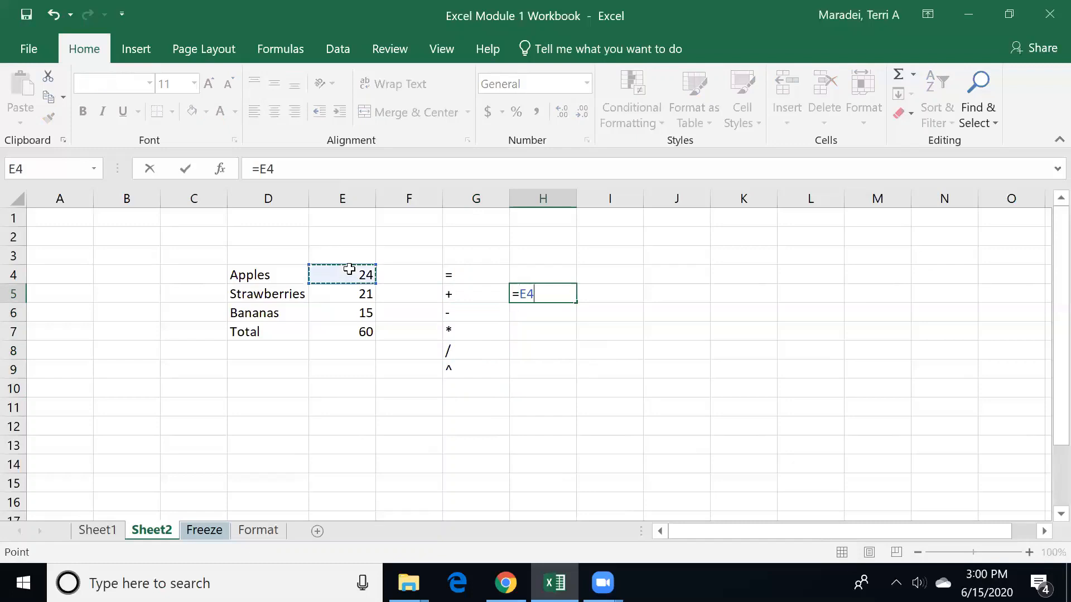
type("+")
left_click(353, 292)
key("Return")
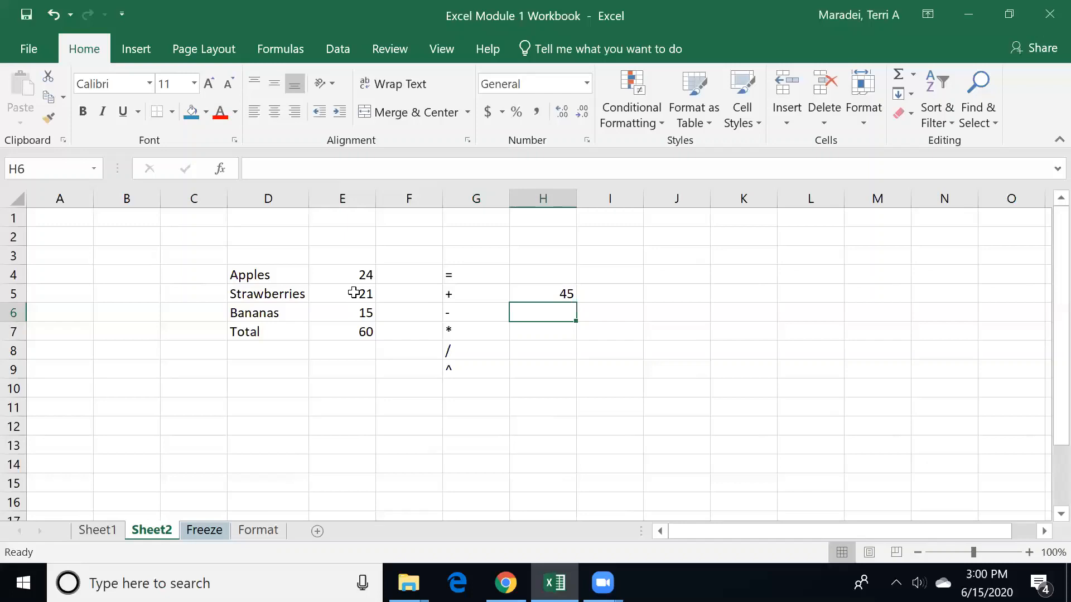
Enter the subtraction formula =E5-E6 in H6, beside the minus symbol.
type("=")
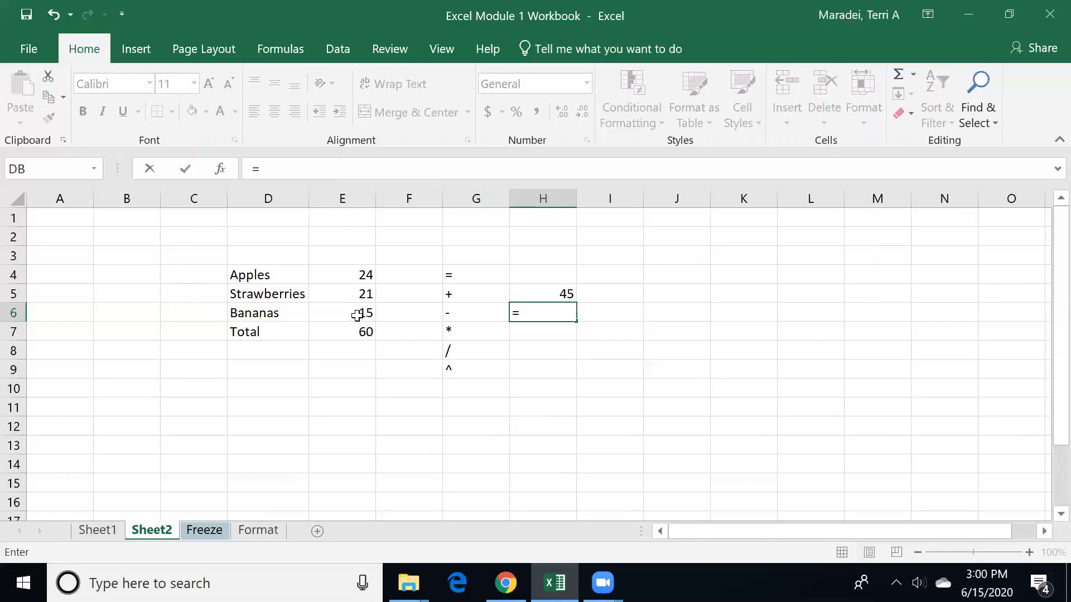
left_click(355, 295)
type("-")
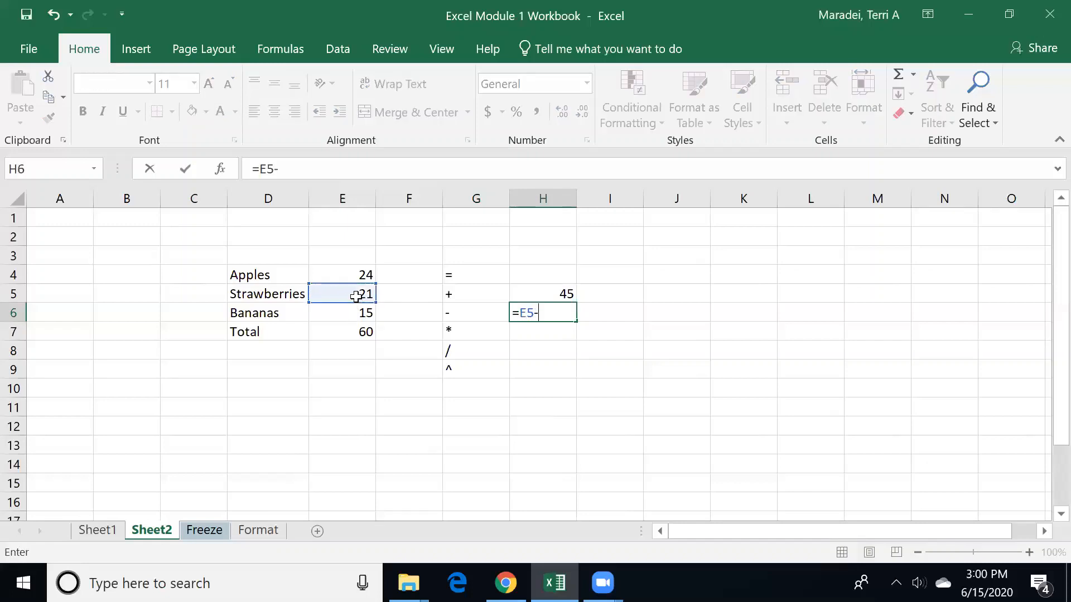
left_click(355, 312)
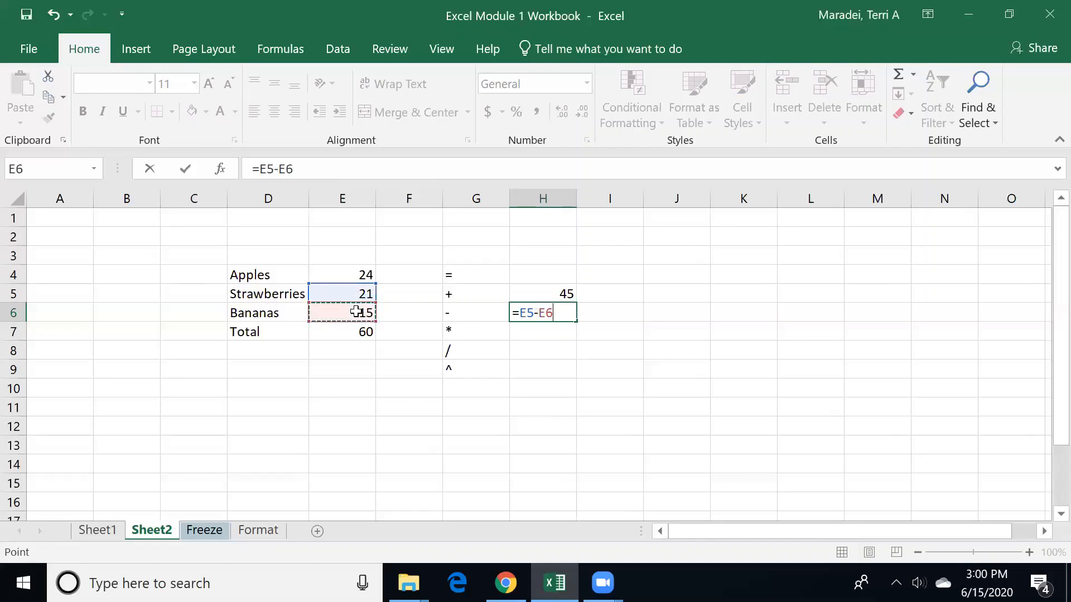
key("Return")
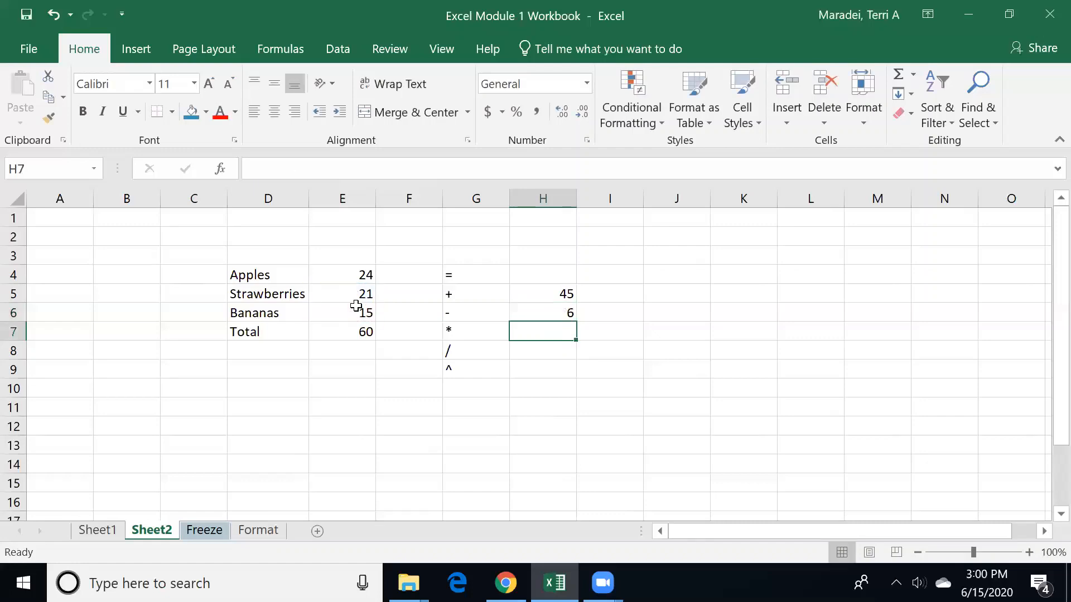
Enter the multiplication formula =E4*E6 in H7, beside the asterisk symbol.
type("=")
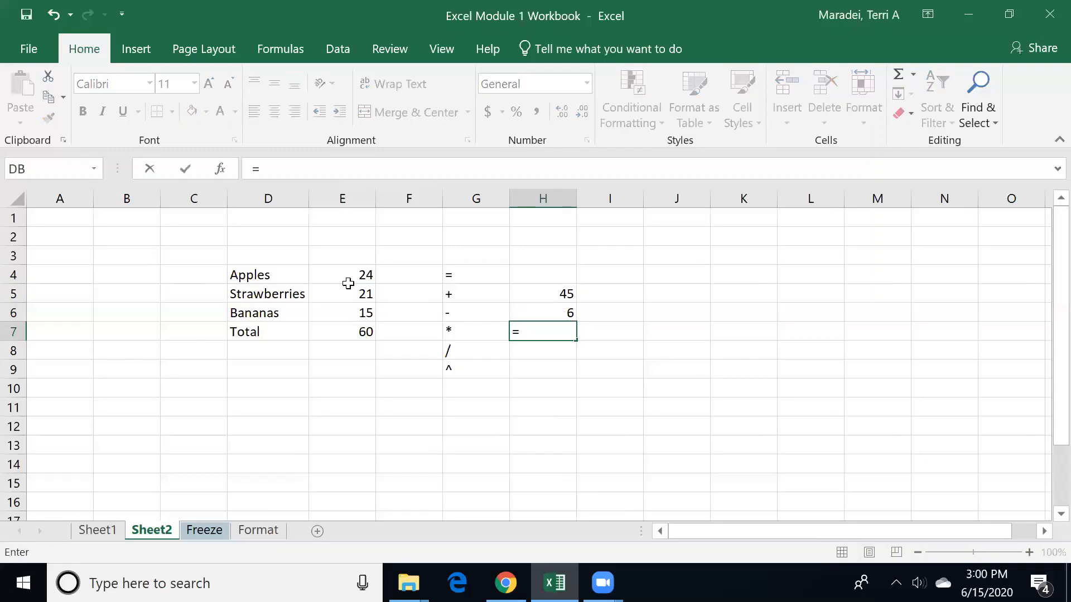
left_click(346, 279)
type("*")
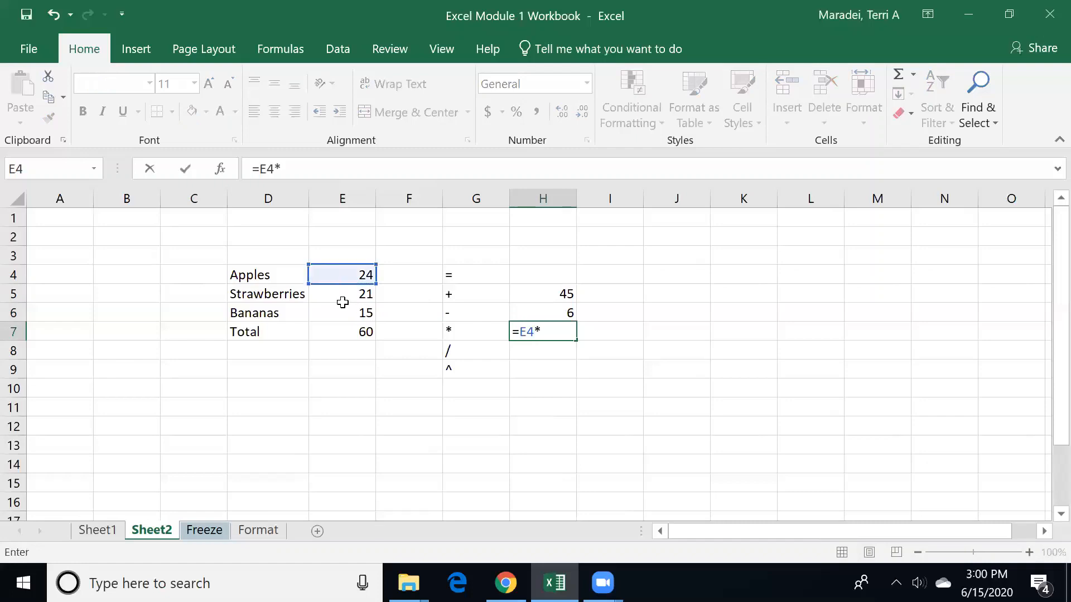
left_click(347, 312)
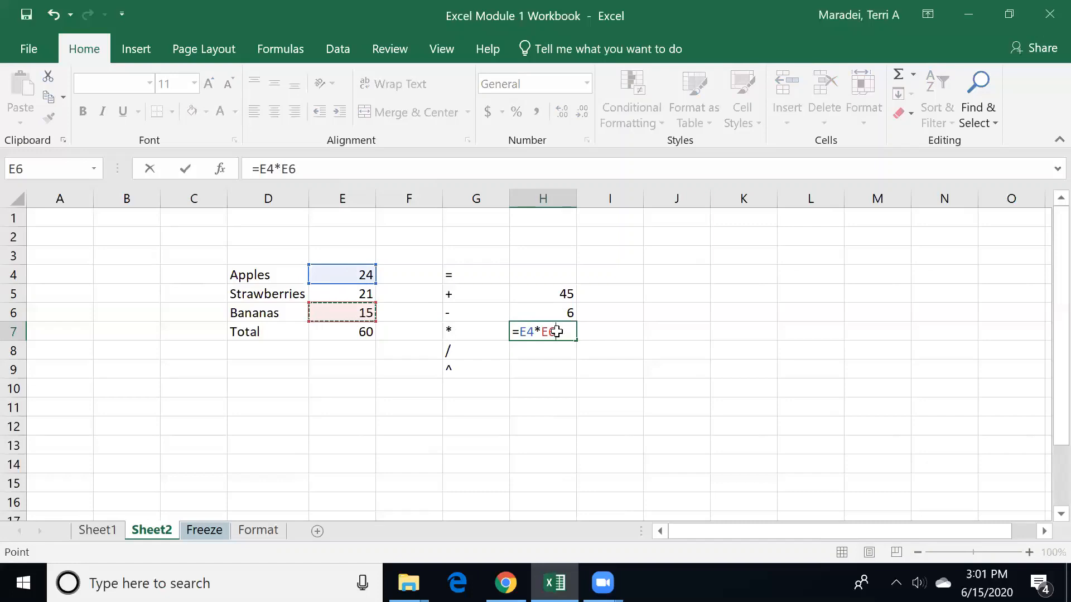
key("Return")
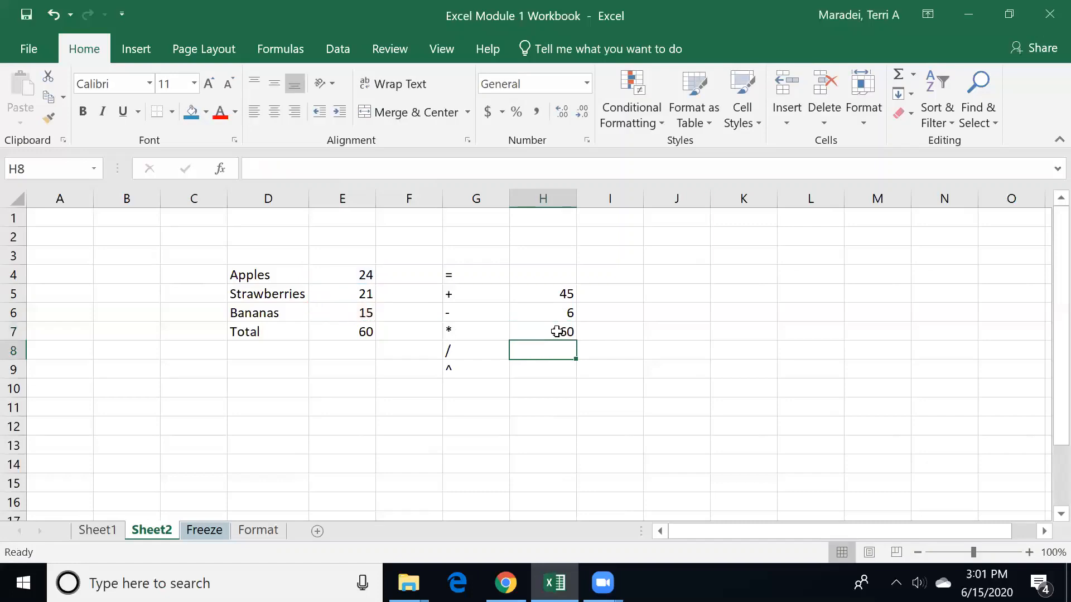
Enter the division formula =E4/3 in H8, beside the slash symbol.
left_click(356, 298)
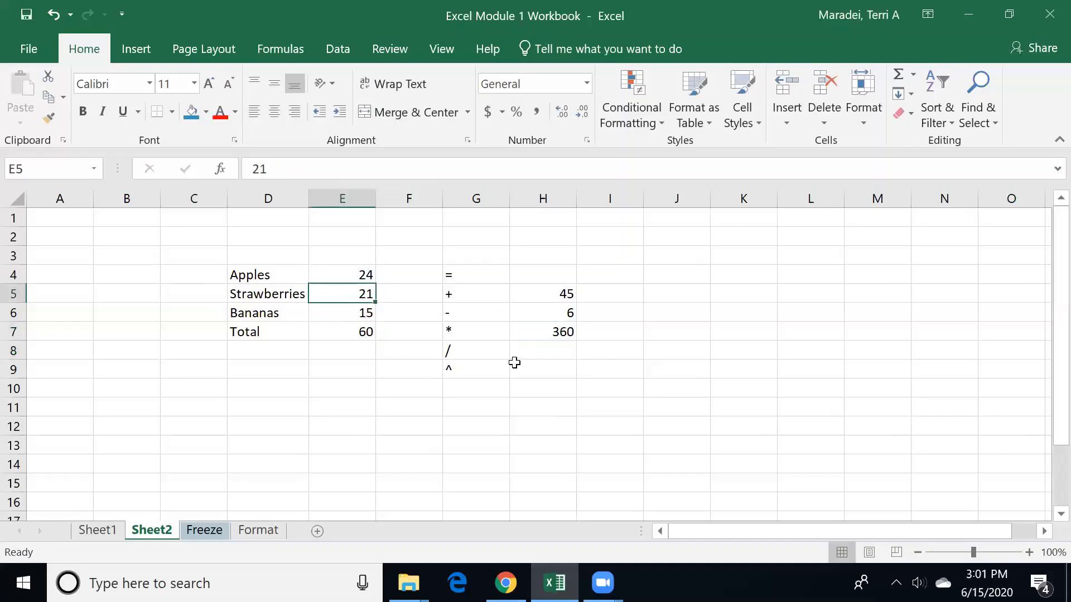
left_click(527, 352)
type("=")
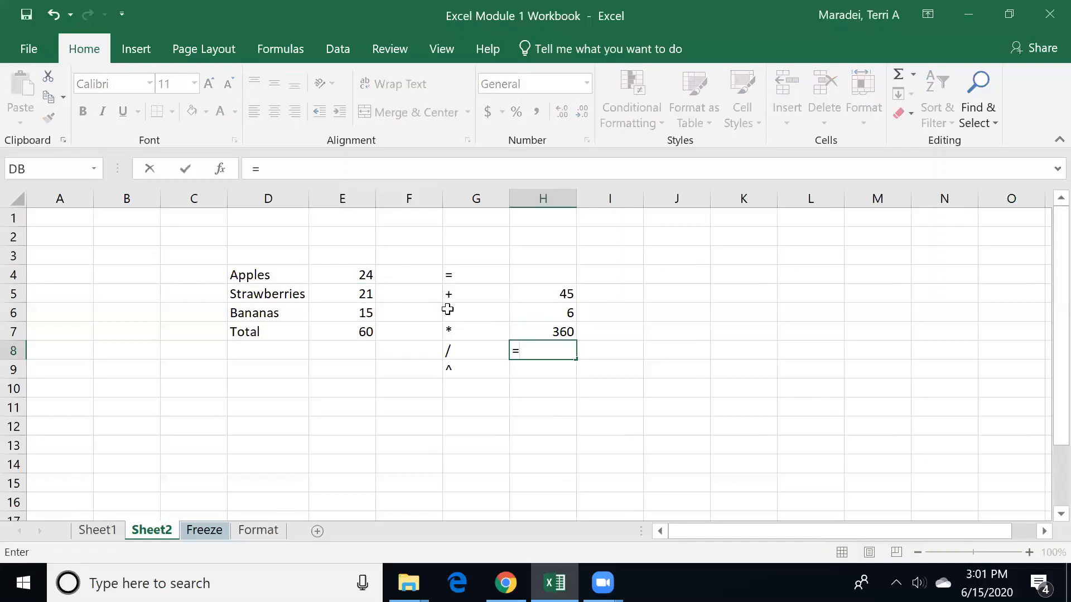
left_click(347, 273)
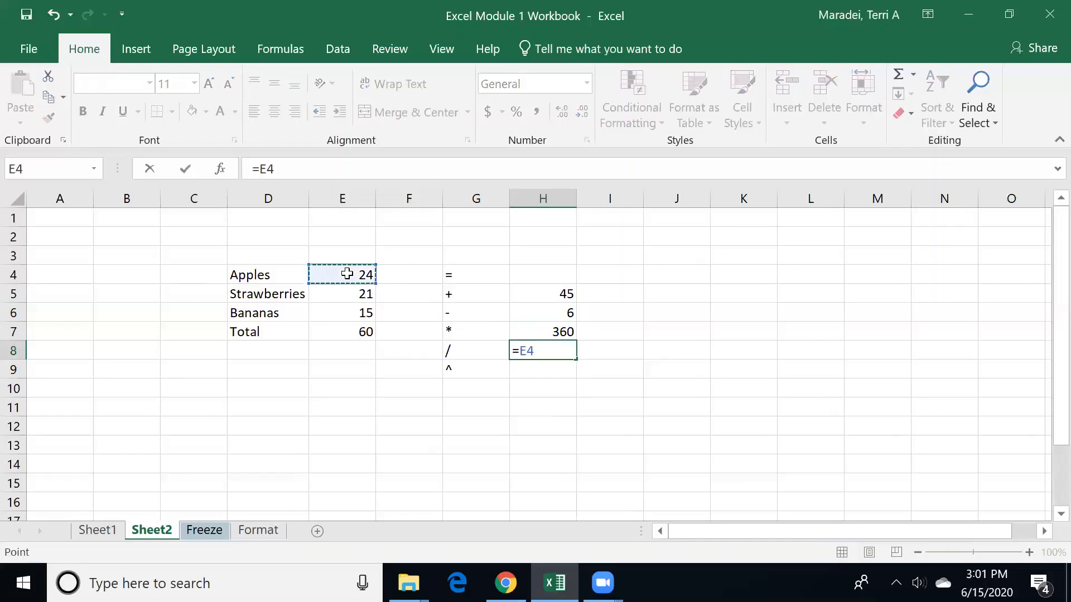
type("/3")
key("Return")
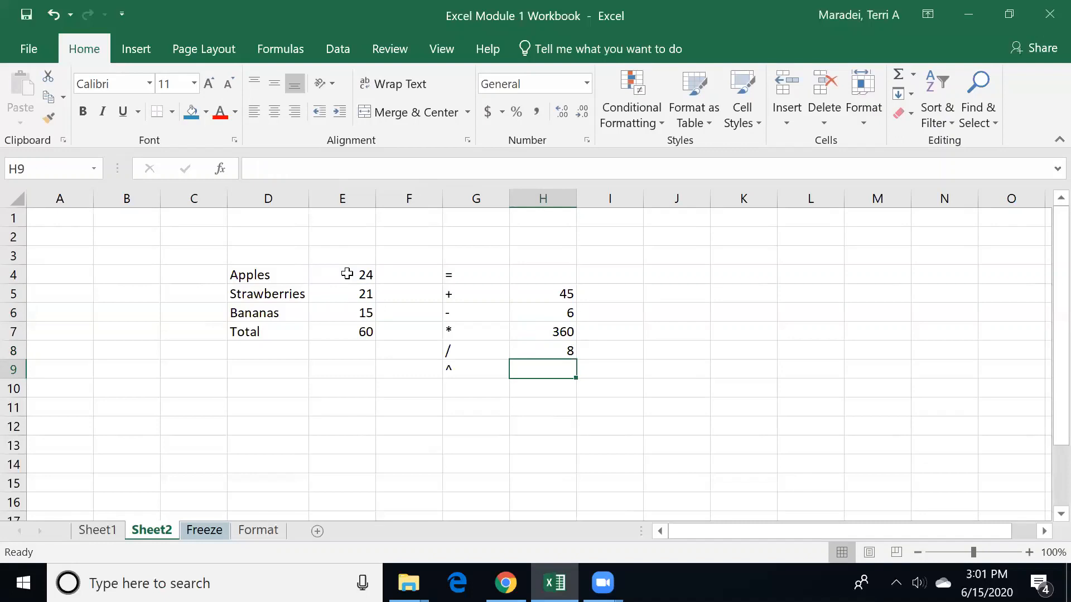
Enter the exponent formula =3^4 in H9, beside the caret symbol, and check it in the formula bar.
type("=3^4")
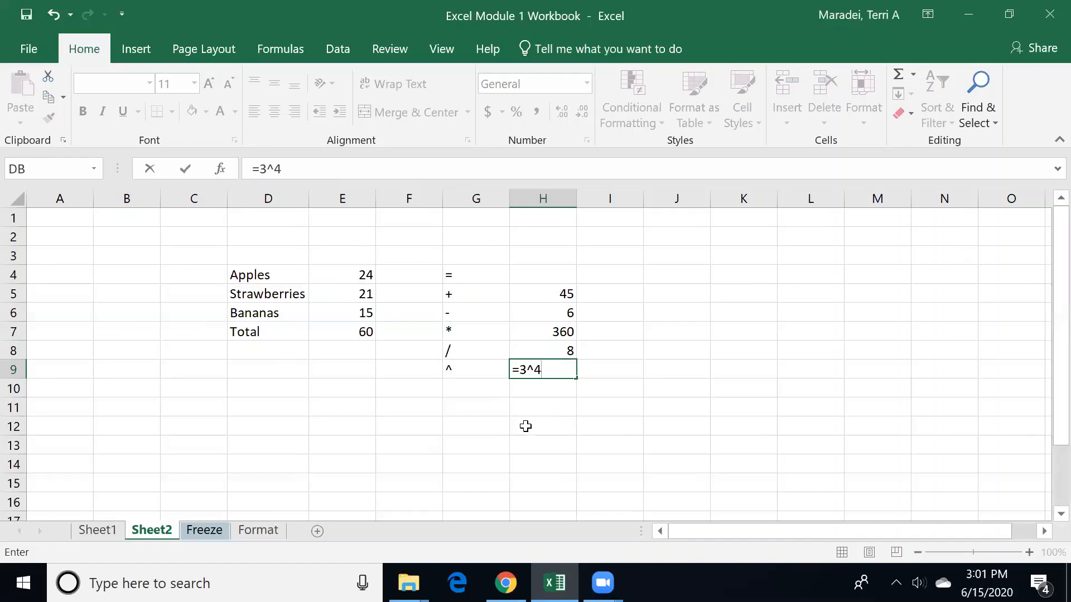
key("Return")
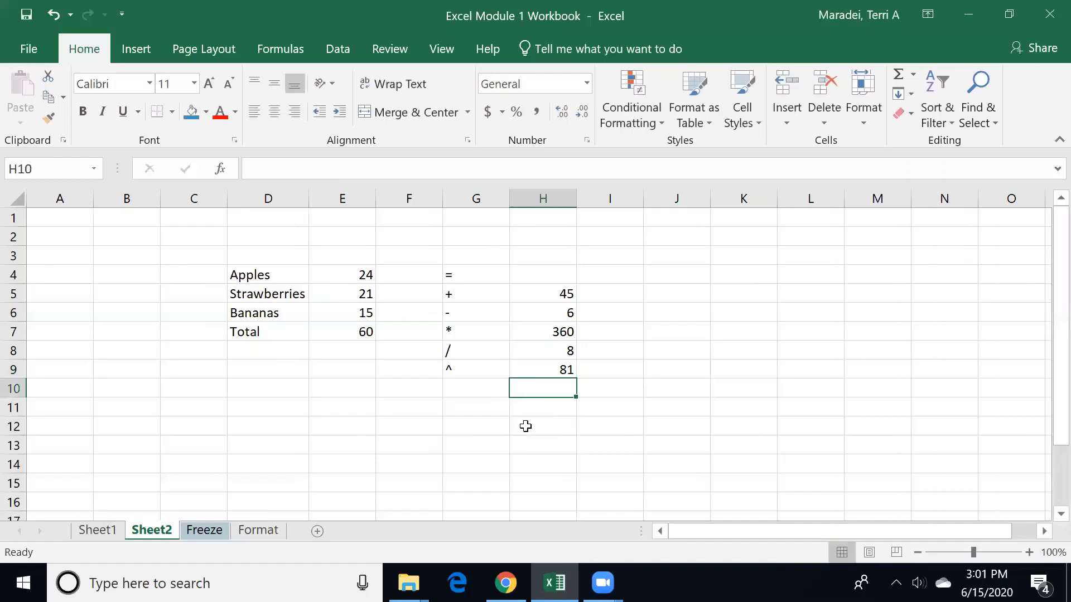
key("Up")
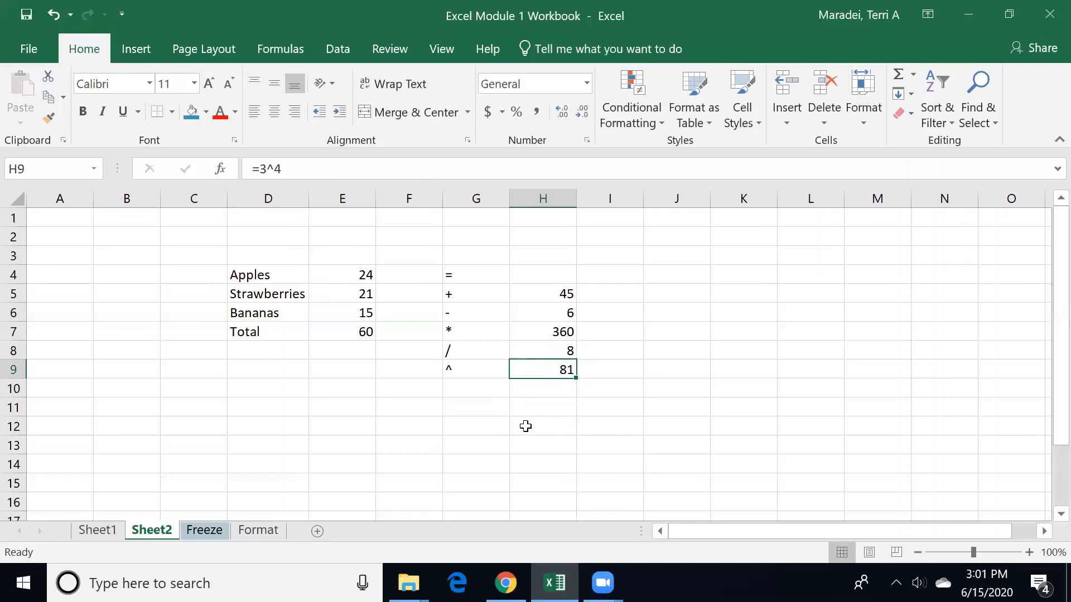
key("Down")
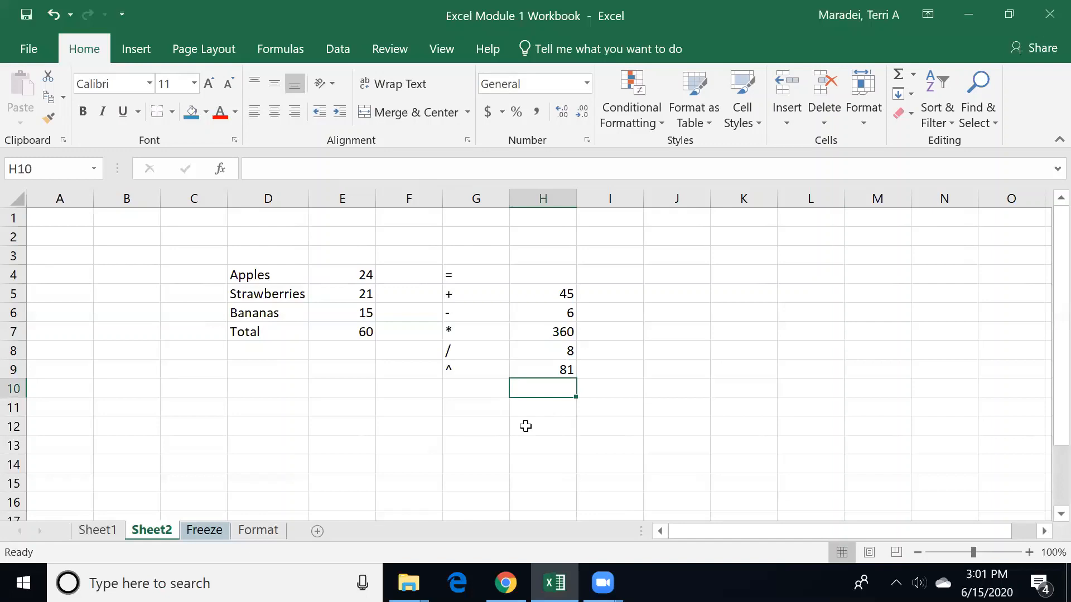
Clear the operator symbols and their example formulas from the range G3:I11.
key("Up")
key("Left")
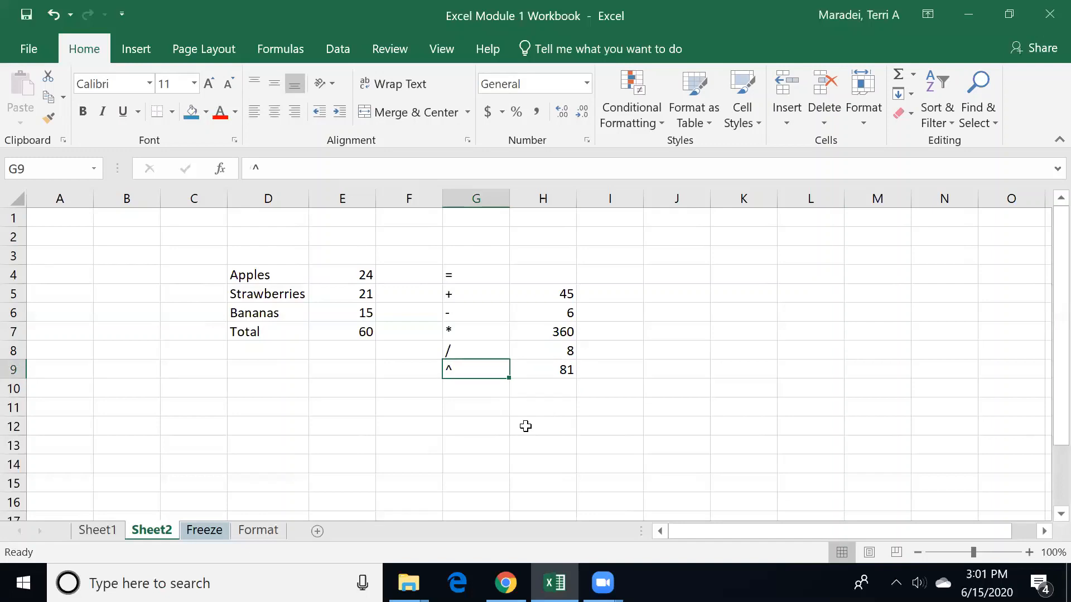
left_click_drag(456, 257, 598, 399)
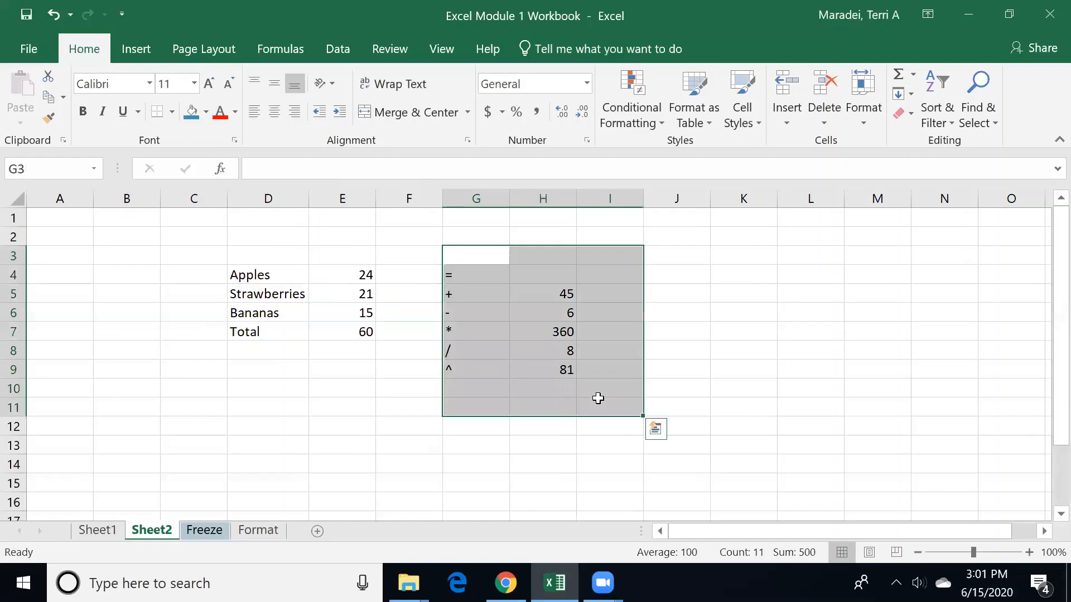
key("Delete")
Open the apples quantity in E4 for in-cell editing, and move the text cursor within the Strawberries label in D5.
left_click(335, 273)
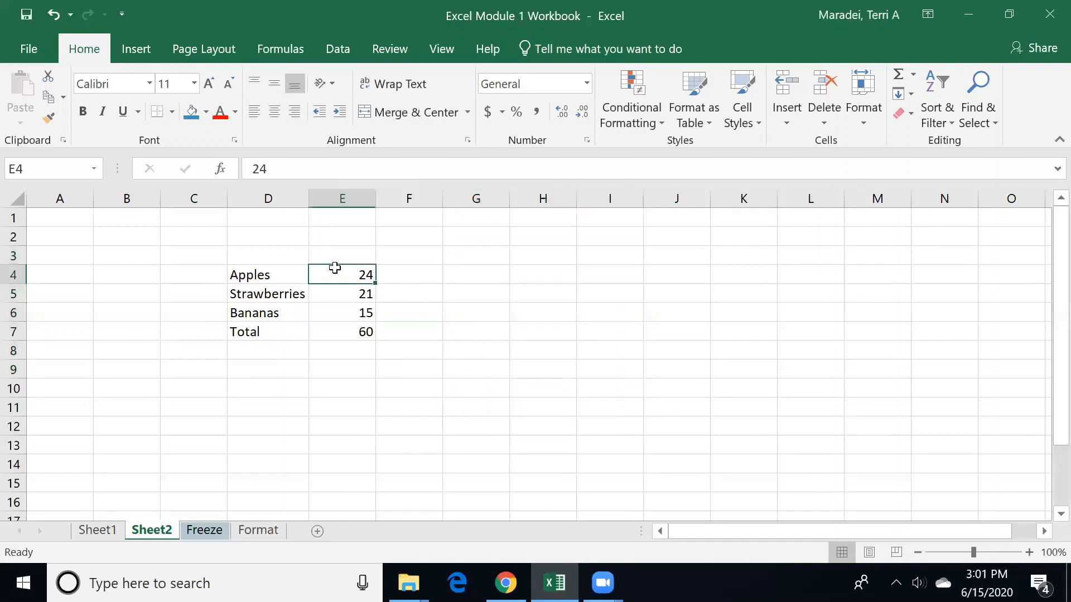
left_click(248, 291)
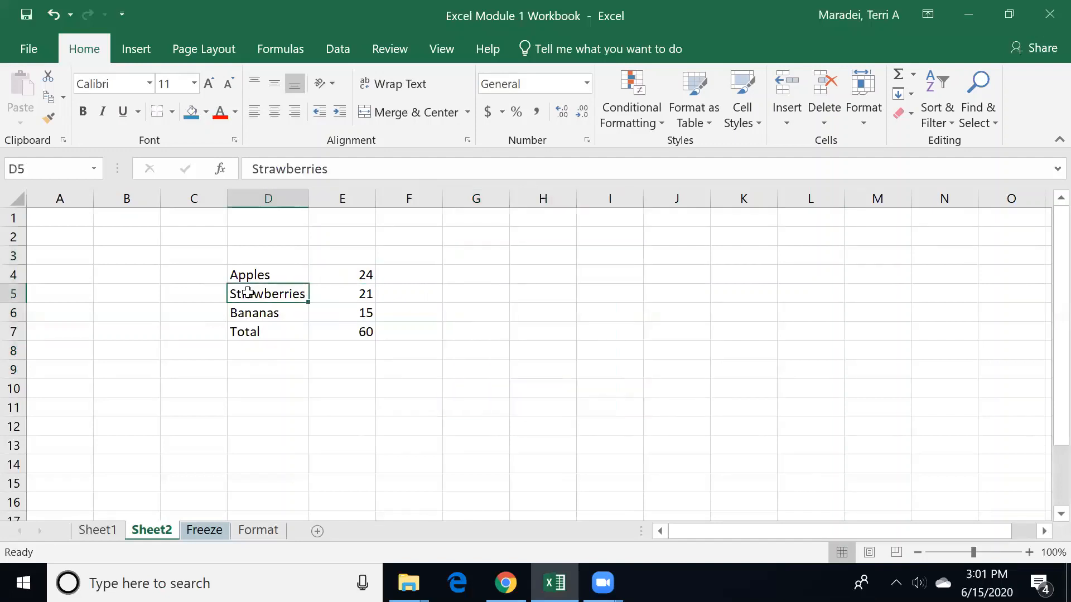
double_click(355, 274)
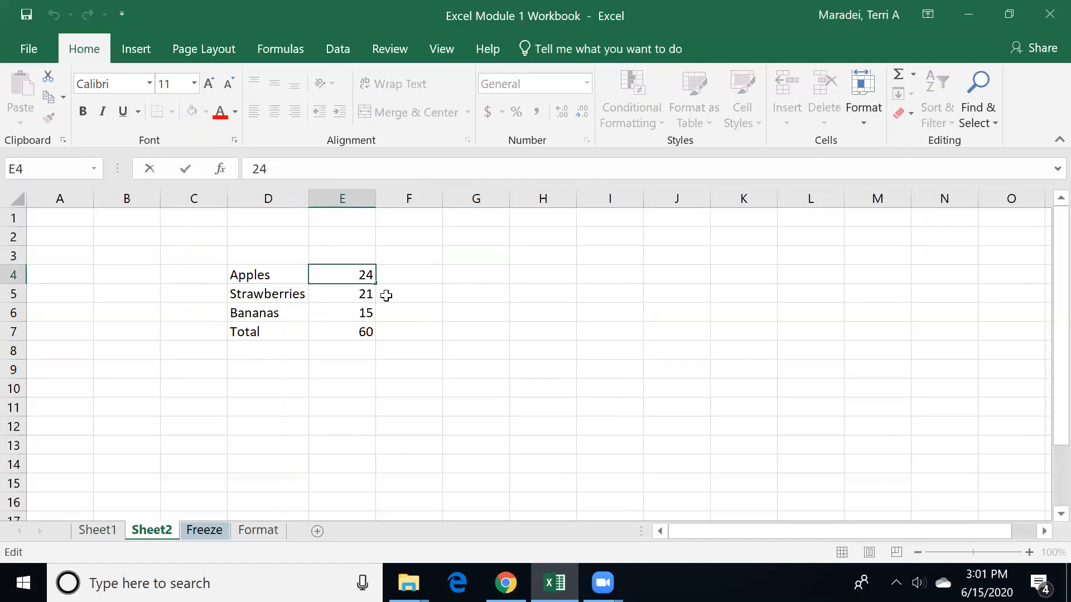
key("Right")
left_click(346, 313)
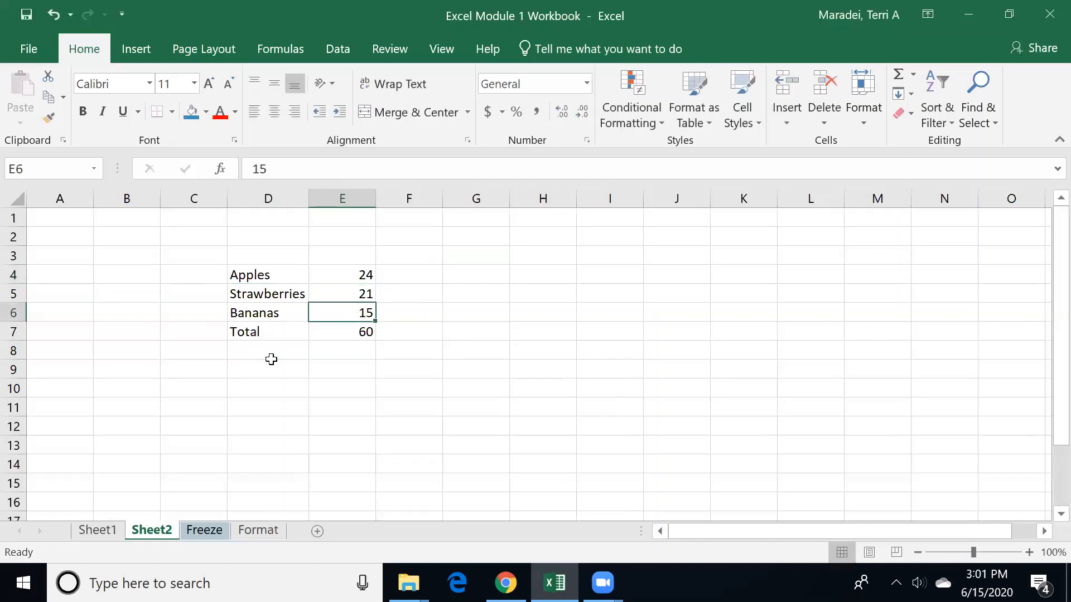
double_click(267, 293)
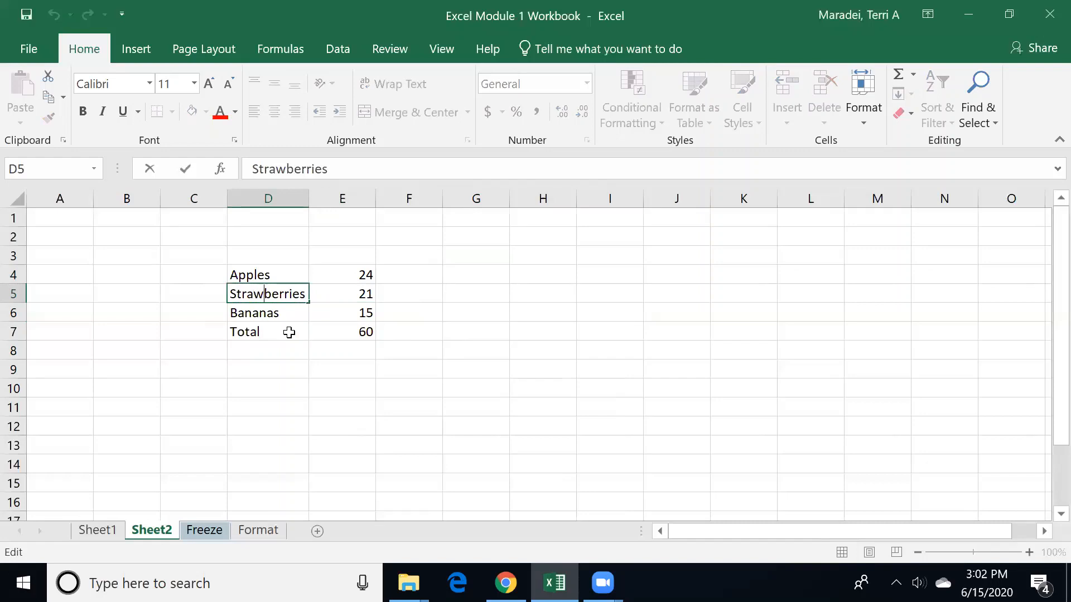
key("Left")
key("Left")
key("Left")
Edit the Bananas label in D6 within the cell so it reads Bread.
left_click(277, 312)
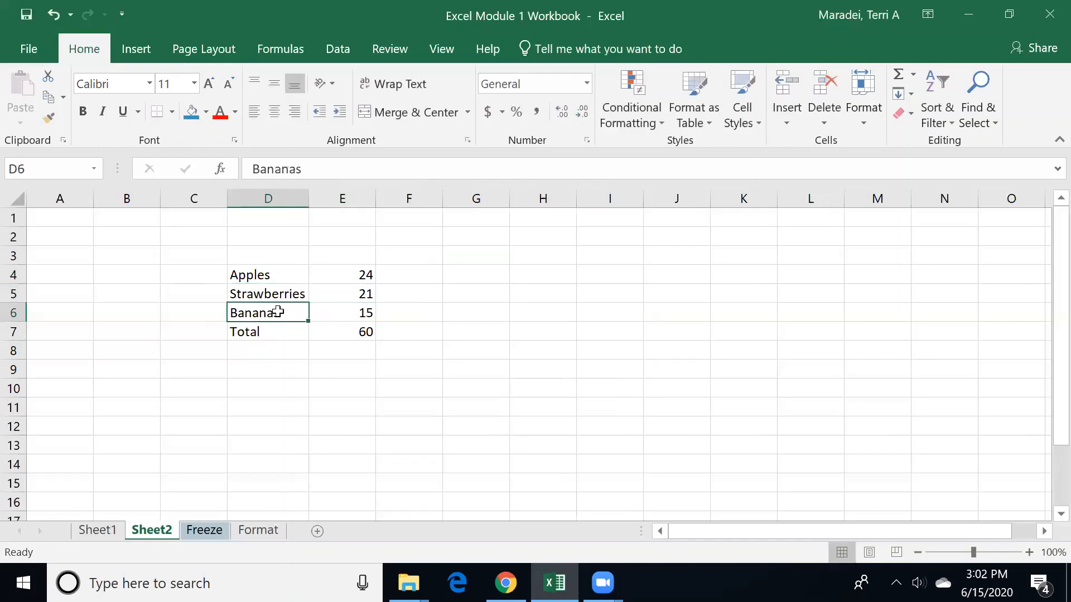
key("F2")
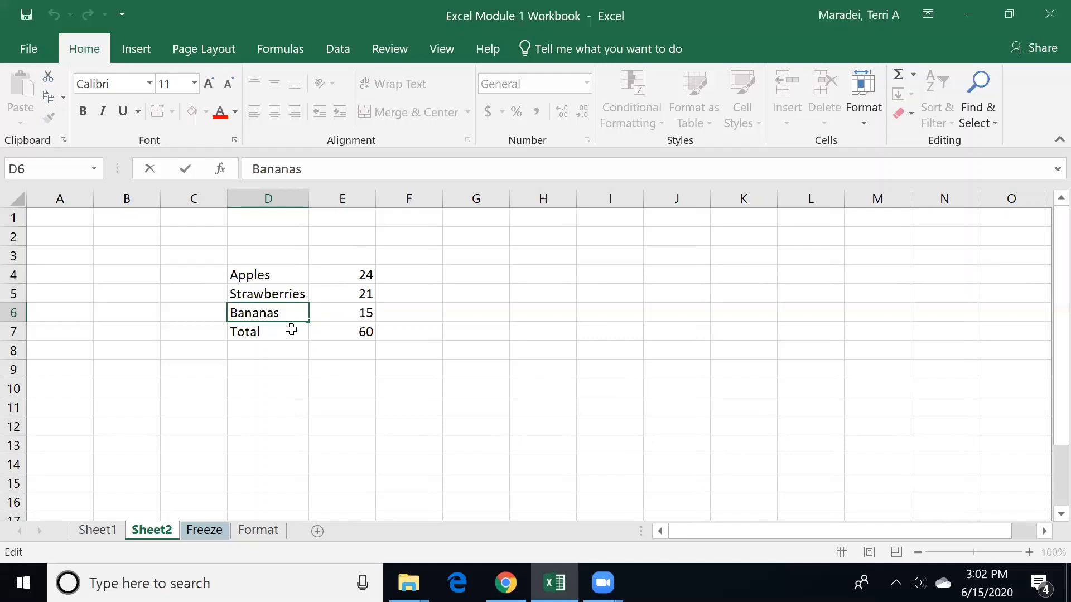
type("read")
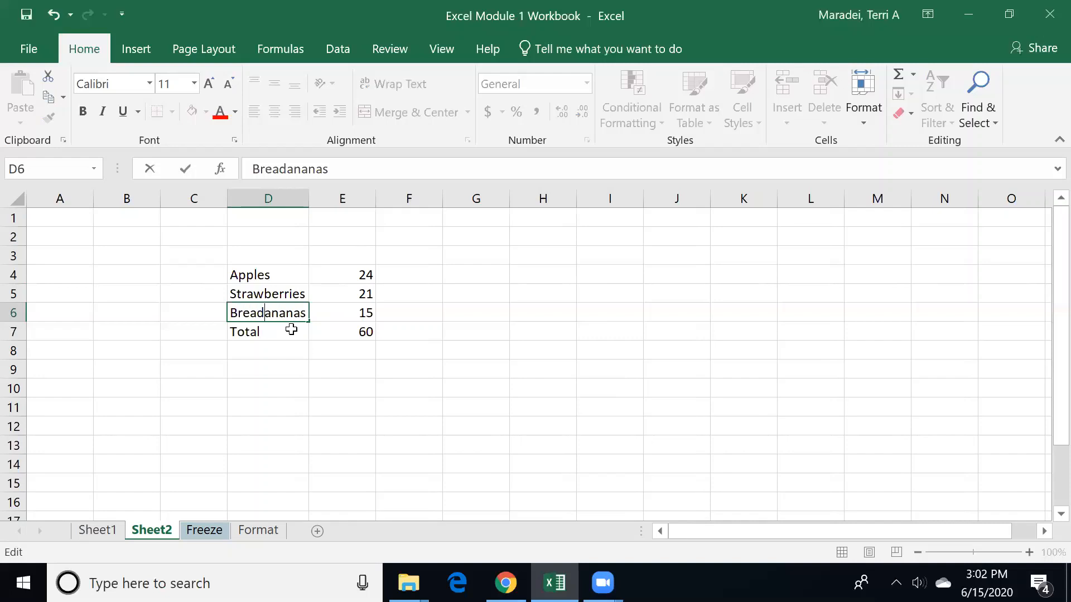
key("BackSpace")
key("Delete")
key("Delete")
key("Delete")
key("Delete")
key("Delete")
key("Delete")
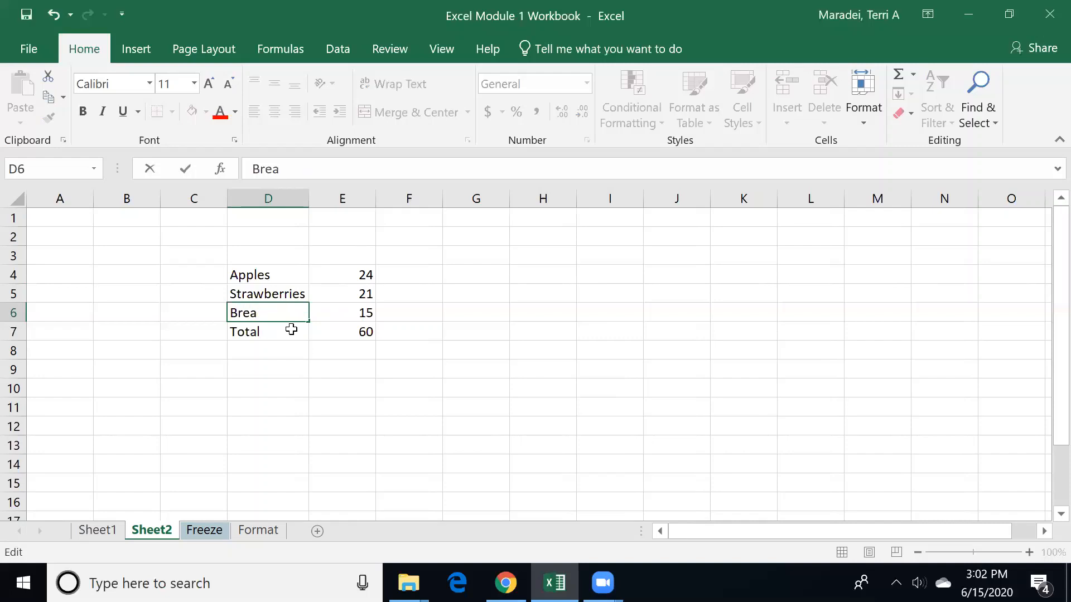
type("s")
key("BackSpace")
type("d")
key("Return")
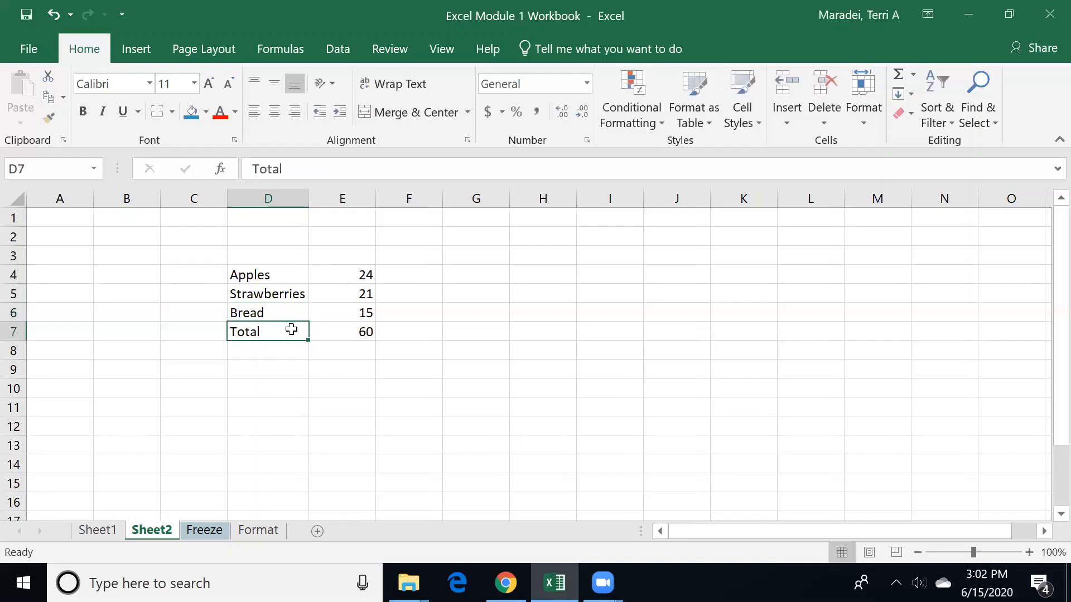
Replace the Apples label in D4 with Peaches.
key("Up")
key("Up")
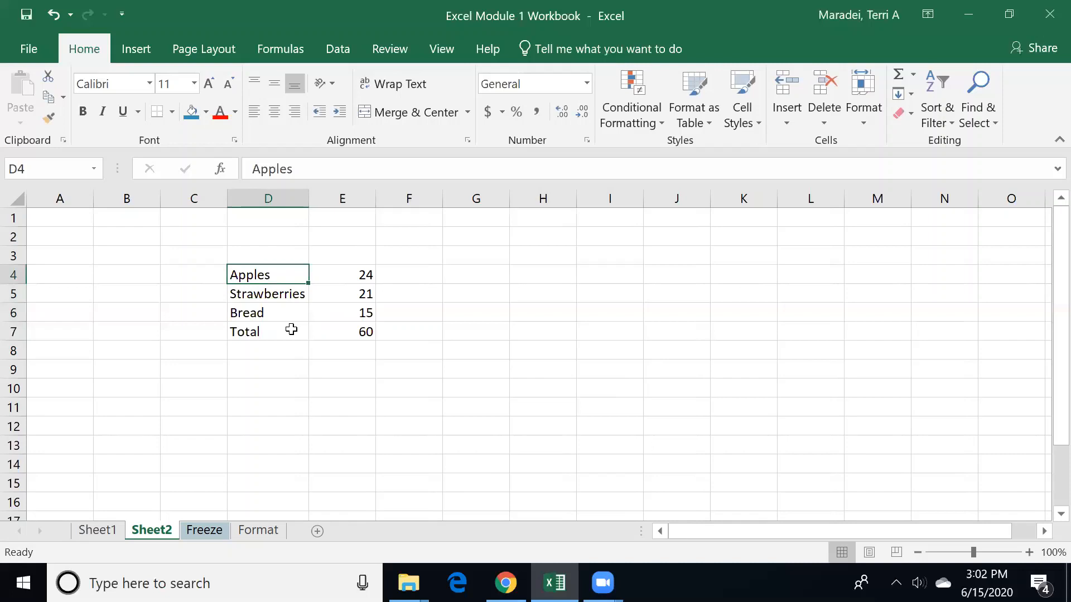
type("Pearch")
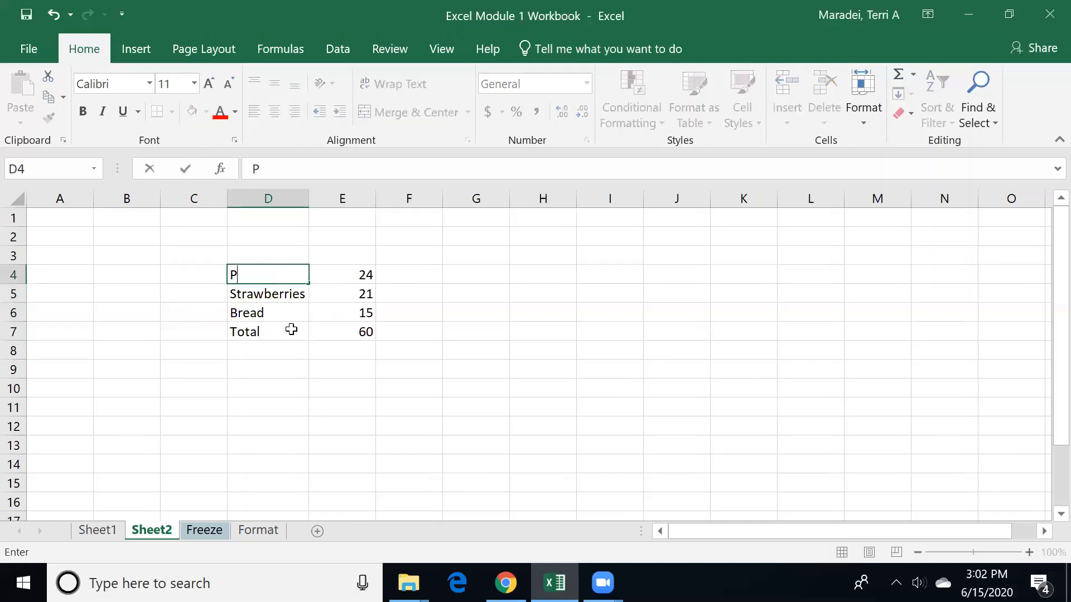
key("BackSpace")
key("BackSpace")
key("BackSpace")
type("chs")
key("Return")
key("Up")
key("F2")
key("BackSpace")
type("es")
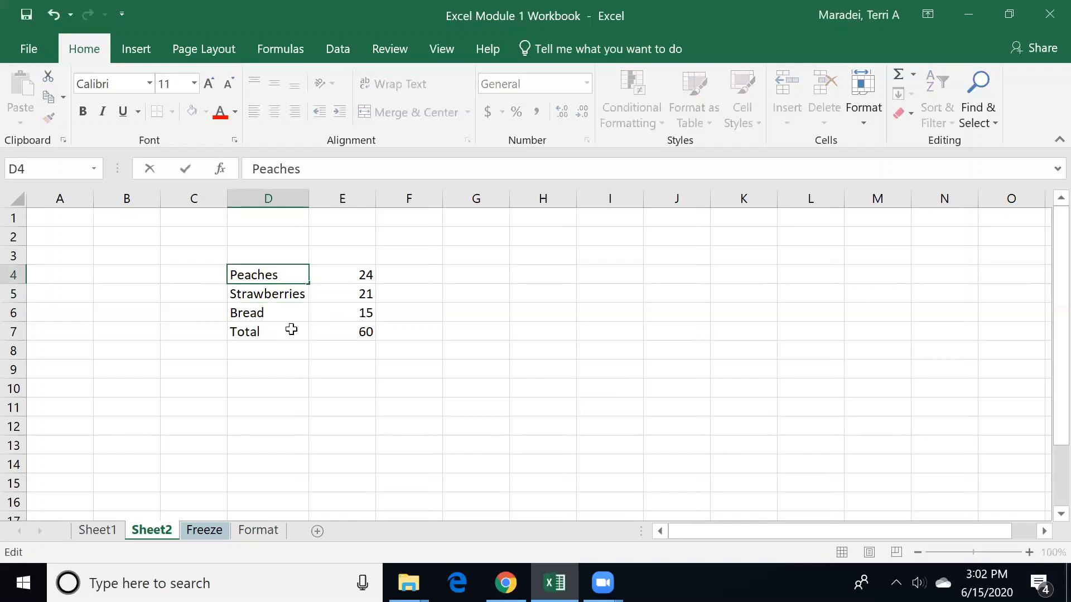
key("Return")
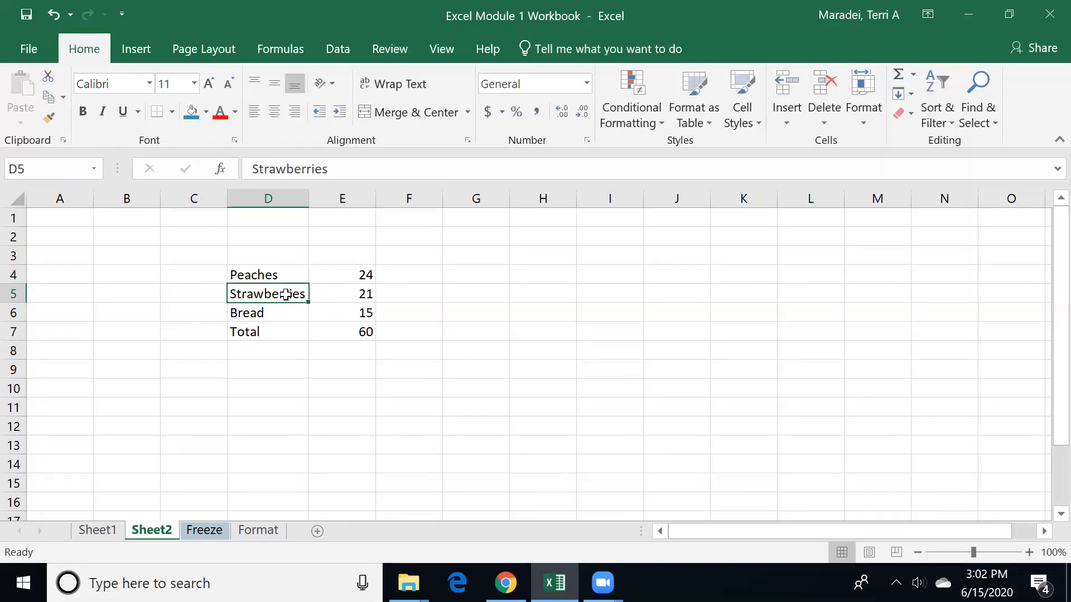
double_click(325, 274)
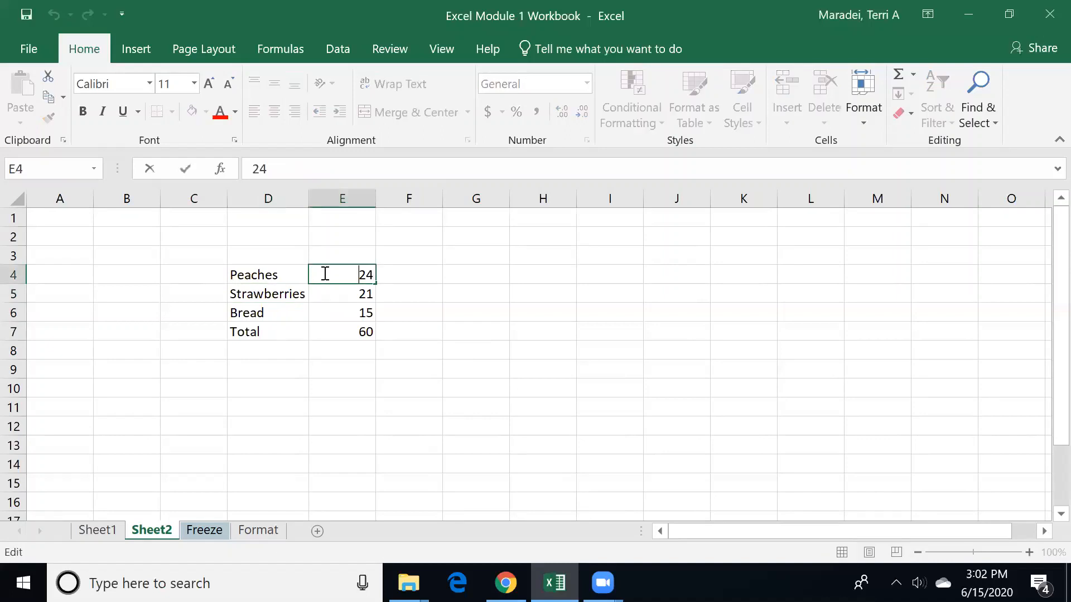
left_click(330, 330)
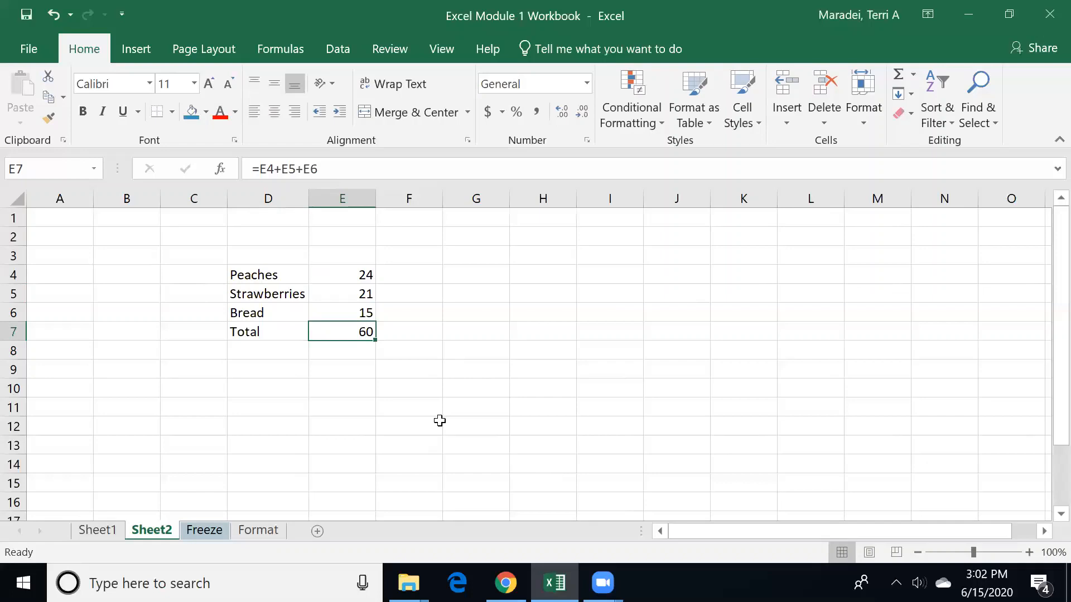
Insert a blank sheet row above the Strawberries row and a blank sheet column between the labels and their quantities.
left_click(370, 292)
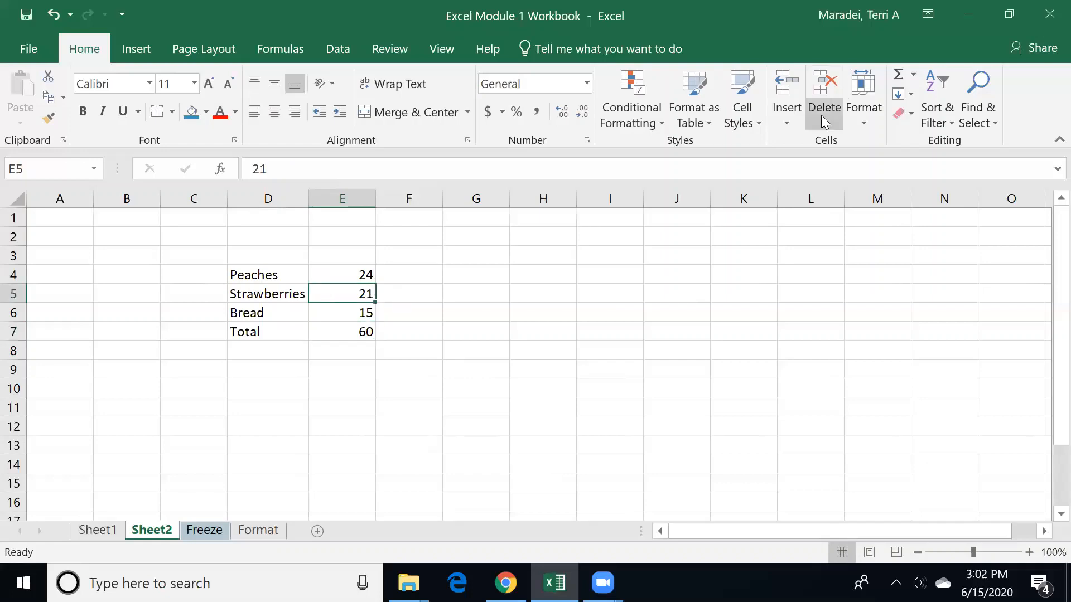
left_click(790, 116)
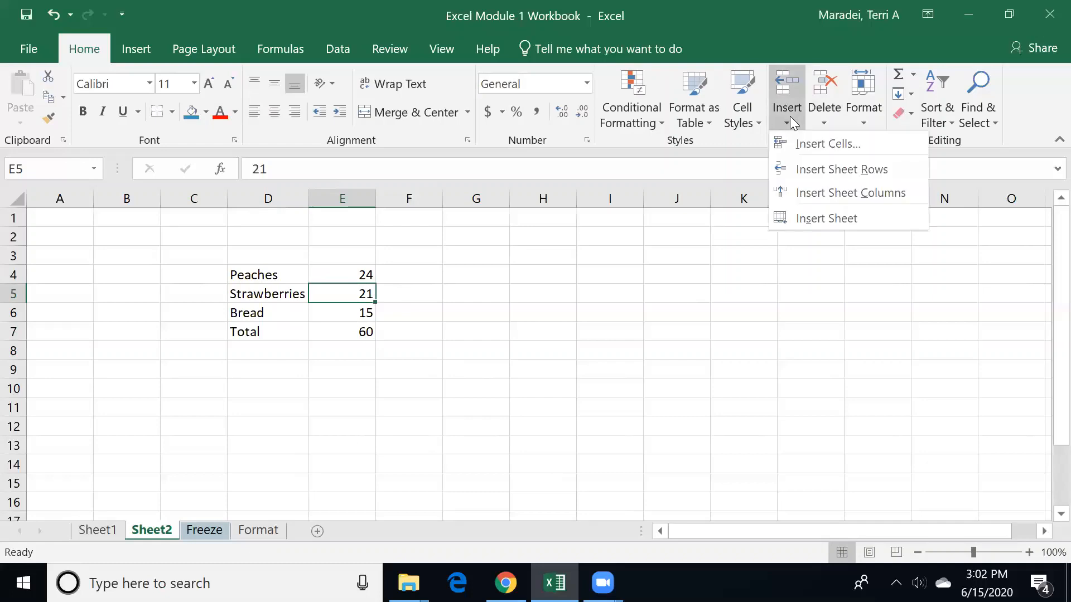
left_click(801, 164)
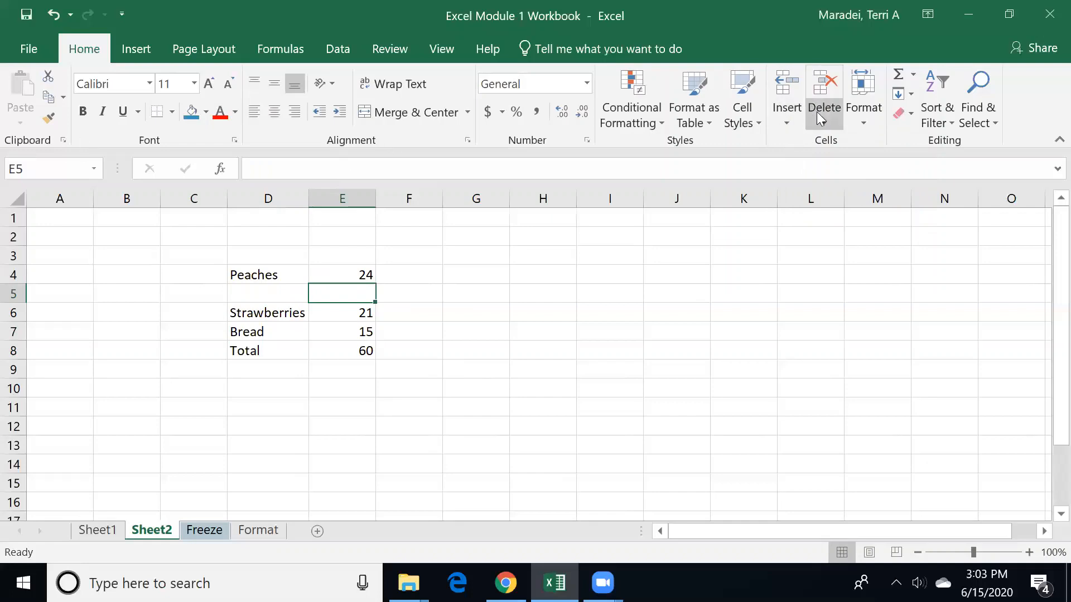
left_click(788, 122)
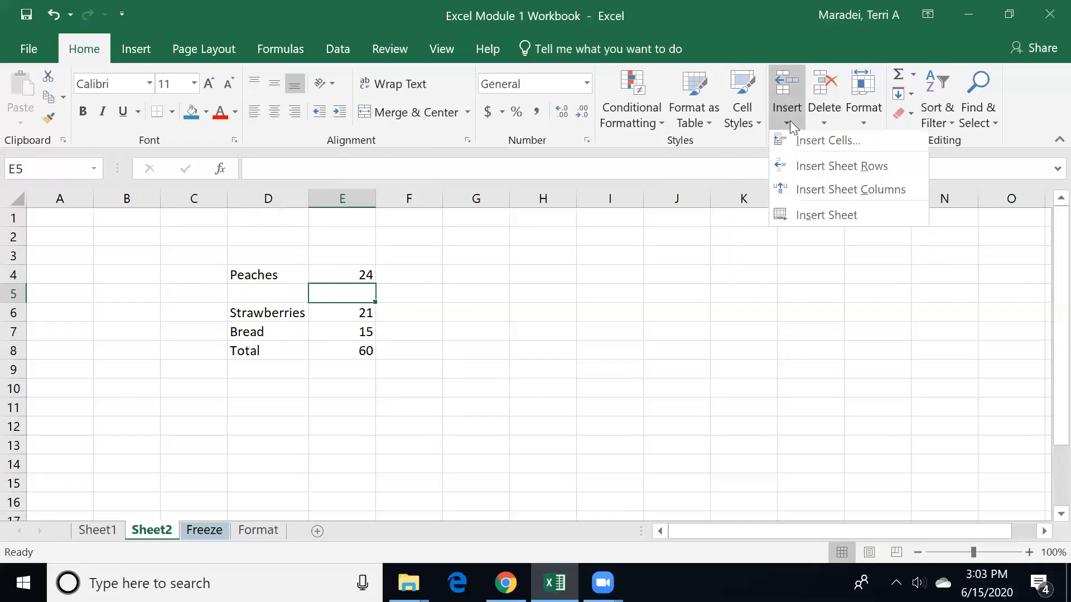
left_click(813, 193)
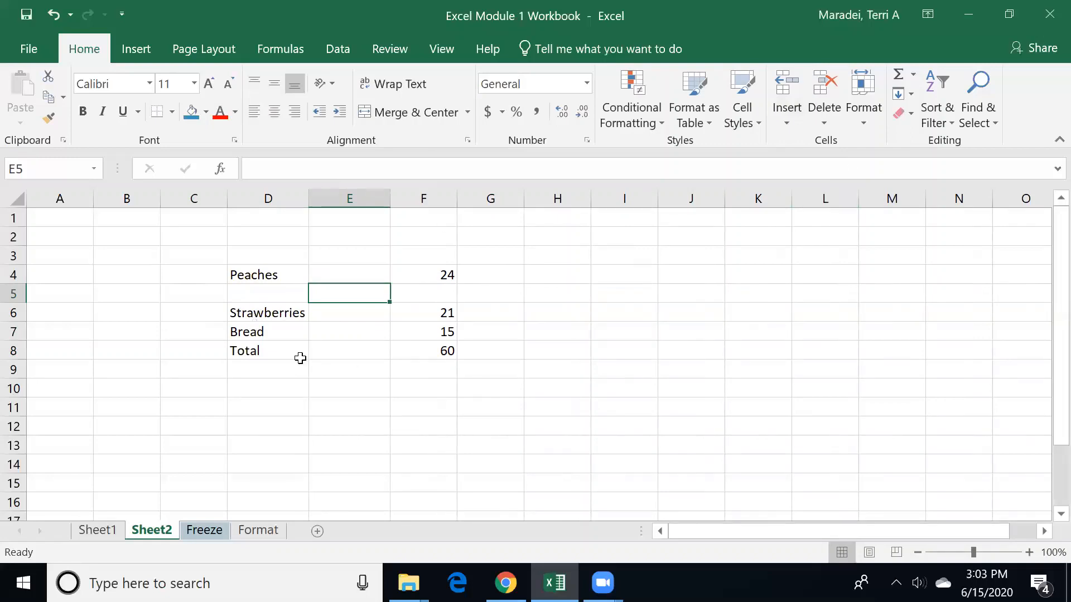
Examine how the cell references in the F8 total formula relate to the quantities after the row and column insertions.
key("Right")
key("Down")
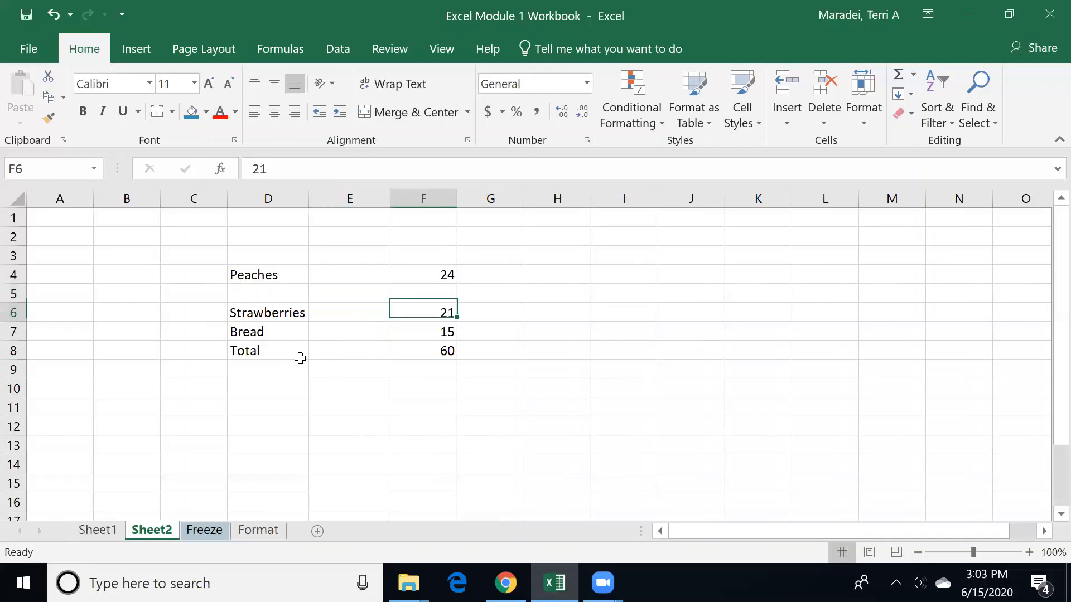
key("Down")
key("Down")
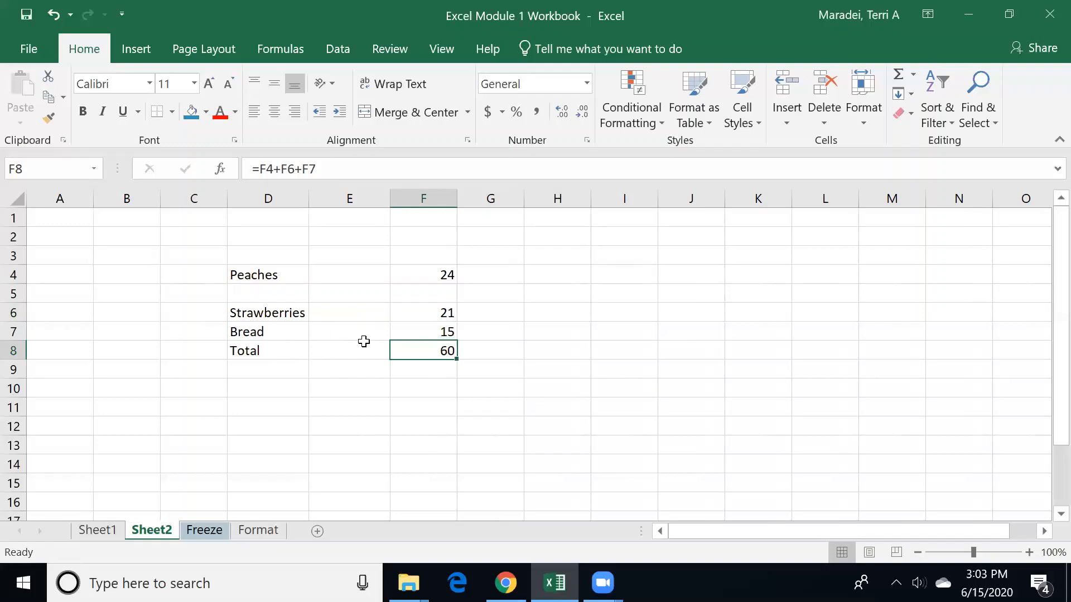
key("Up")
key("Up")
key("Up")
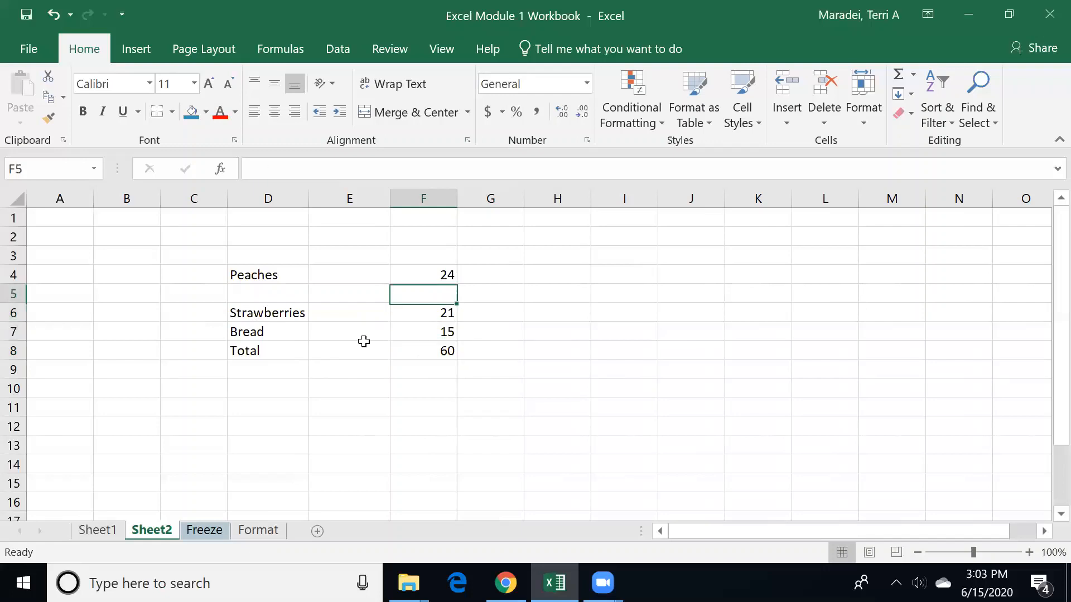
key("Down")
key("Down")
key("Down")
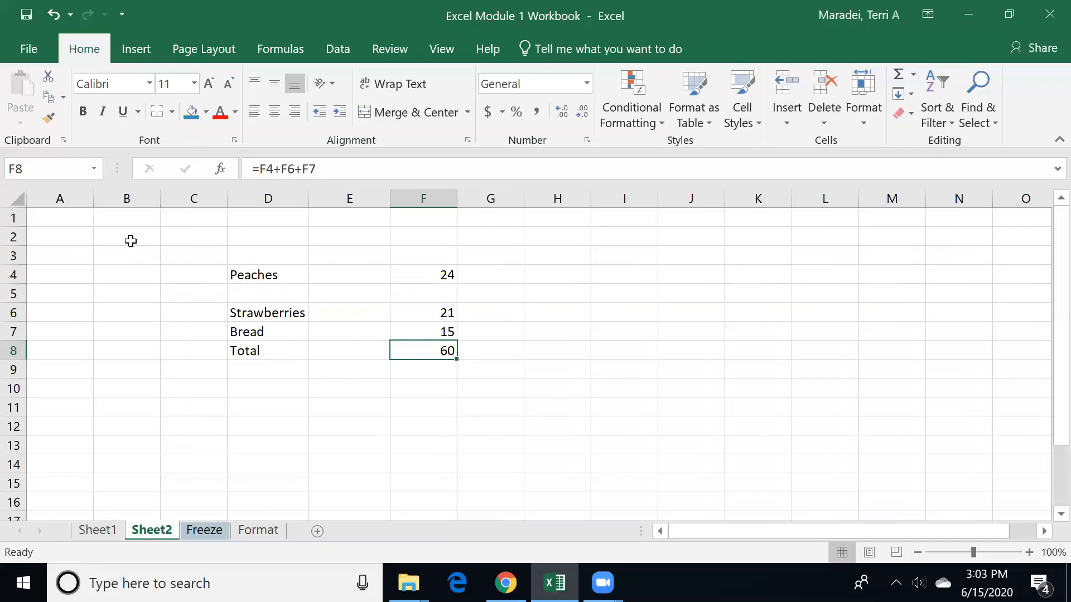
Clear the contents of the range B2:I11.
left_click_drag(129, 239, 628, 400)
key("Delete")
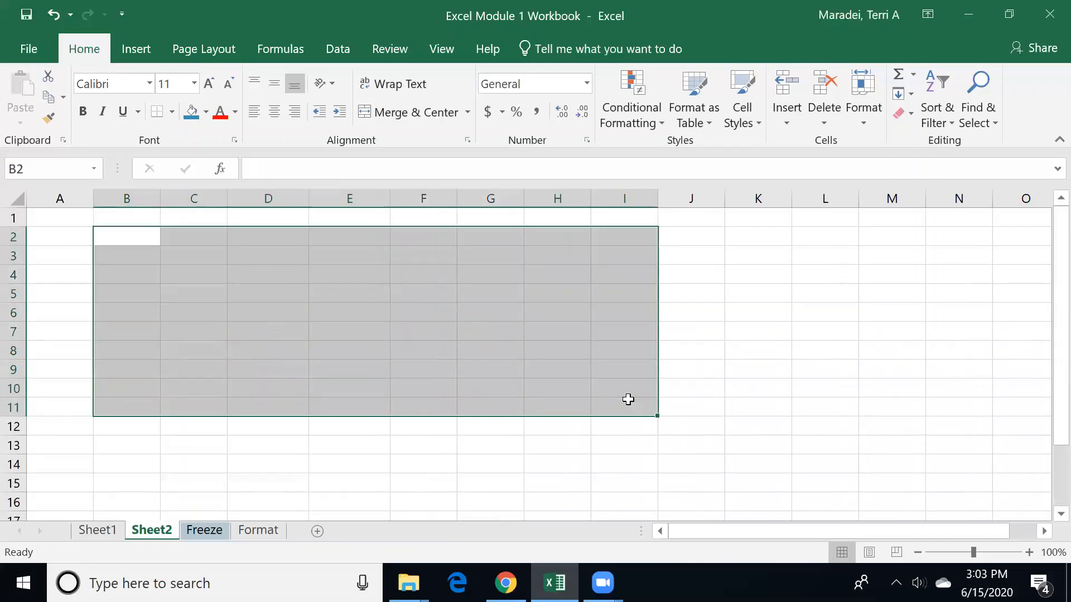
key("Left")
key("Right")
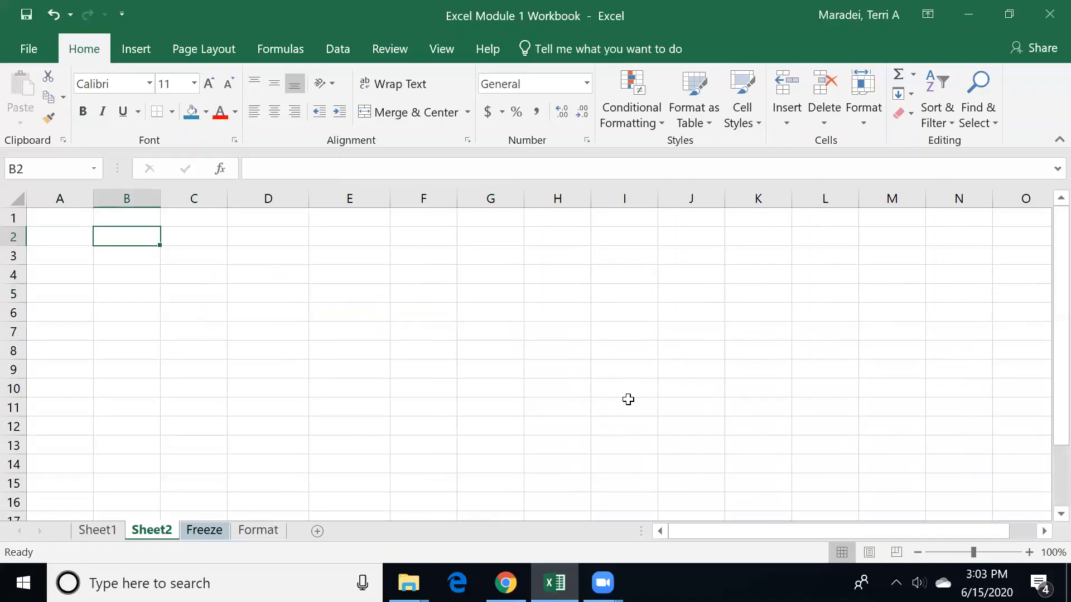
Enter January as text in cell C3.
key("Down")
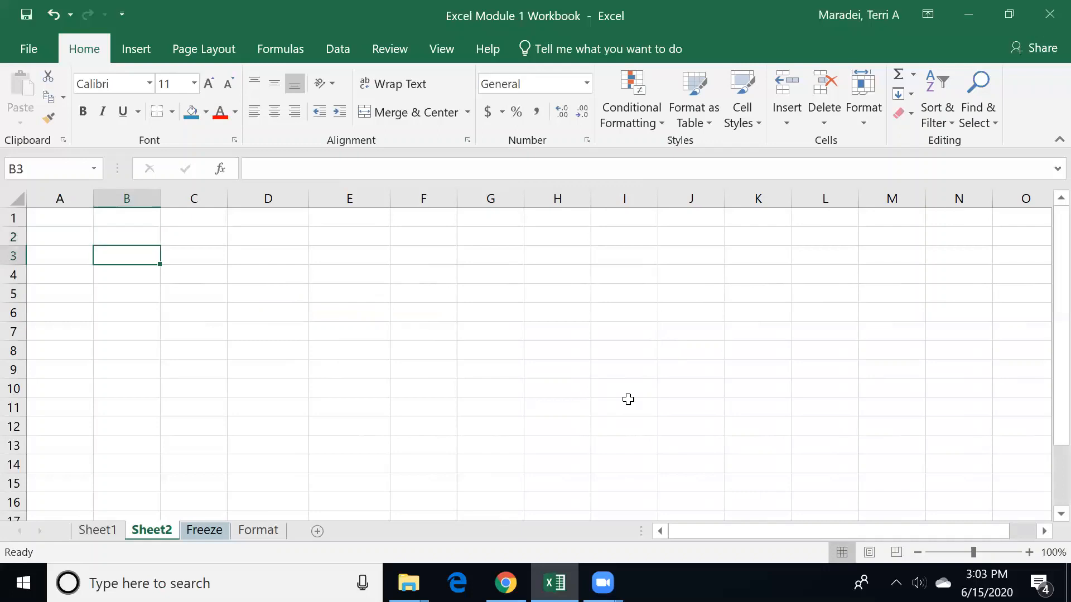
key("Right")
key("Right")
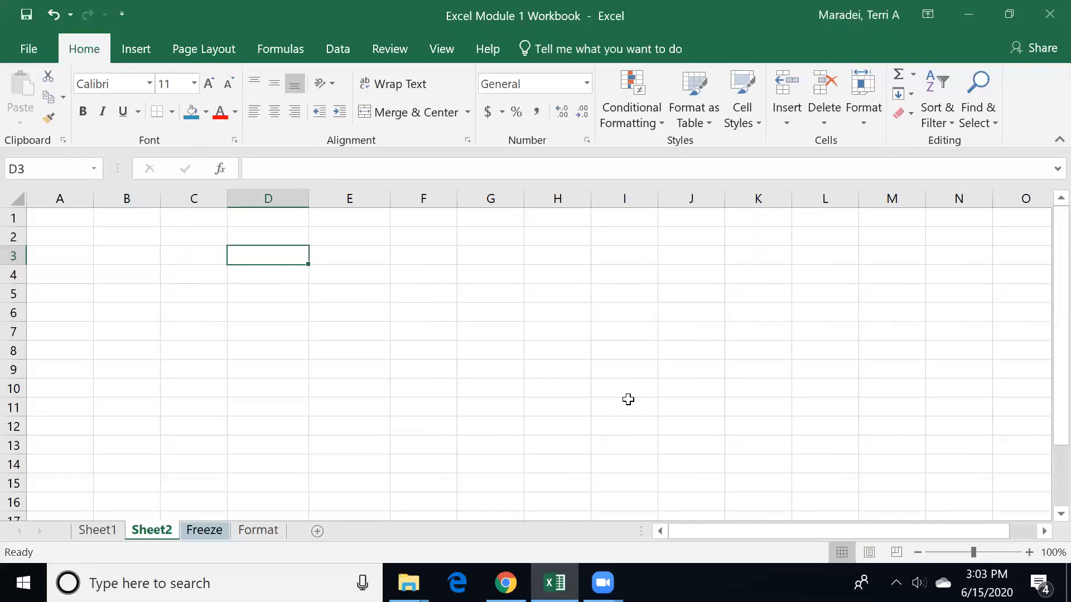
key("Left")
key("Left")
key("Left")
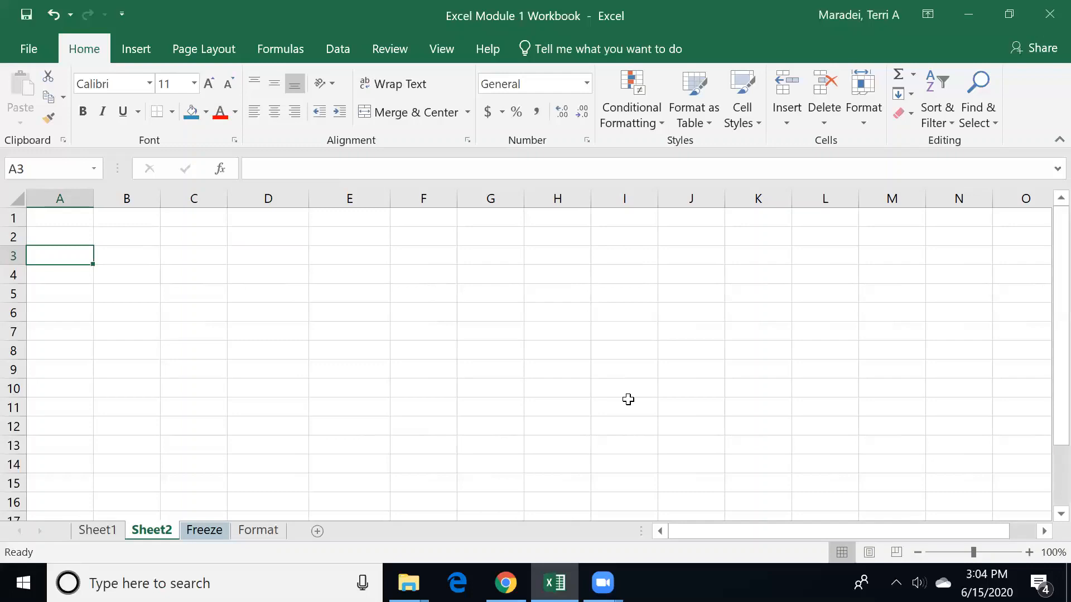
key("Right")
key("Right")
type("January")
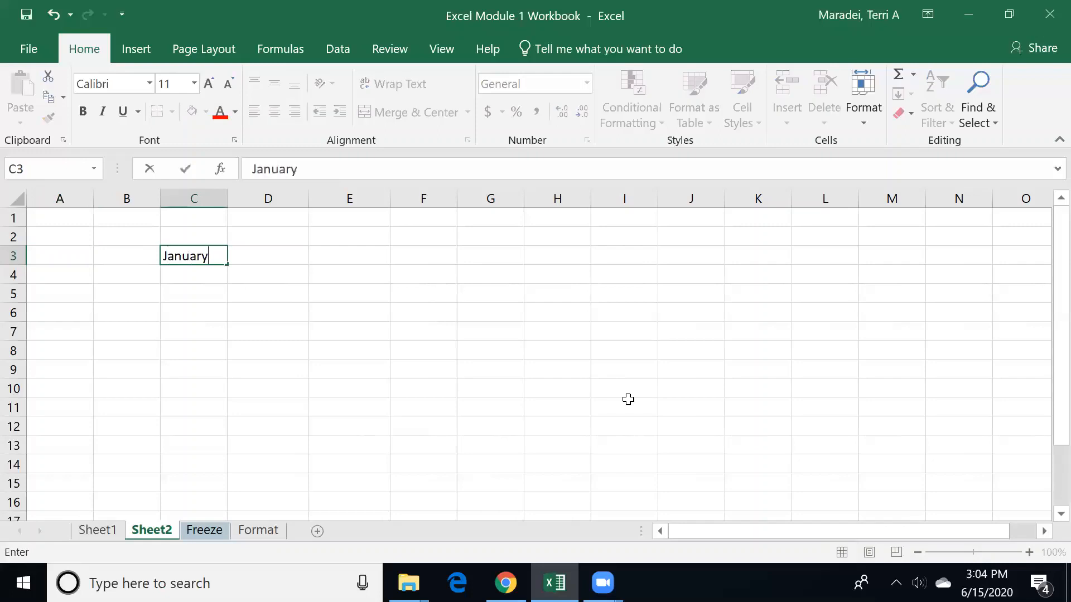
key("Return")
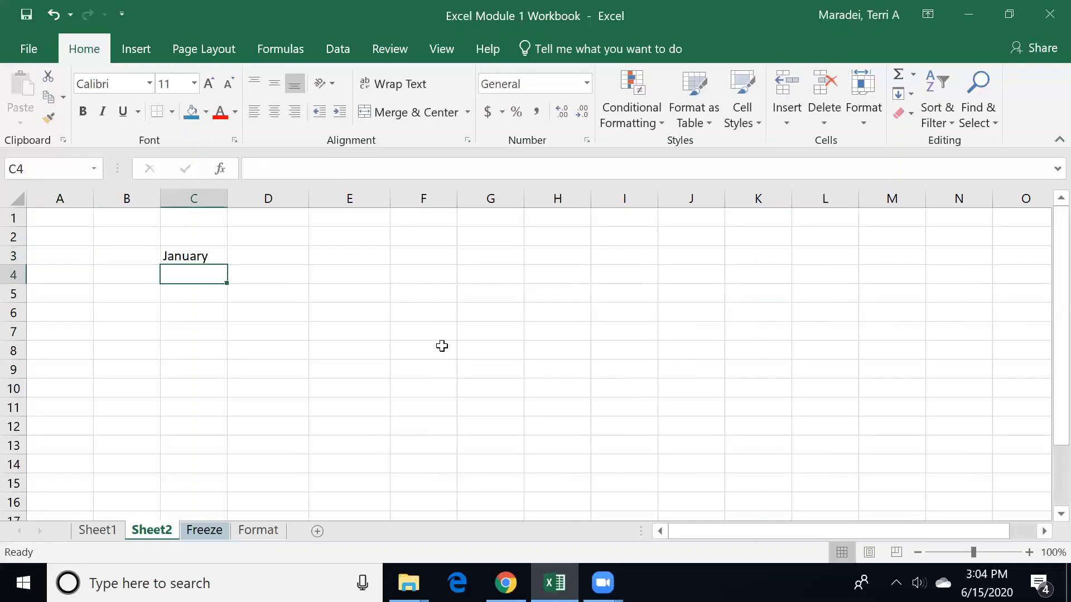
AutoFill the month series from January in C3 across row 3 to October in L3.
left_click(218, 259)
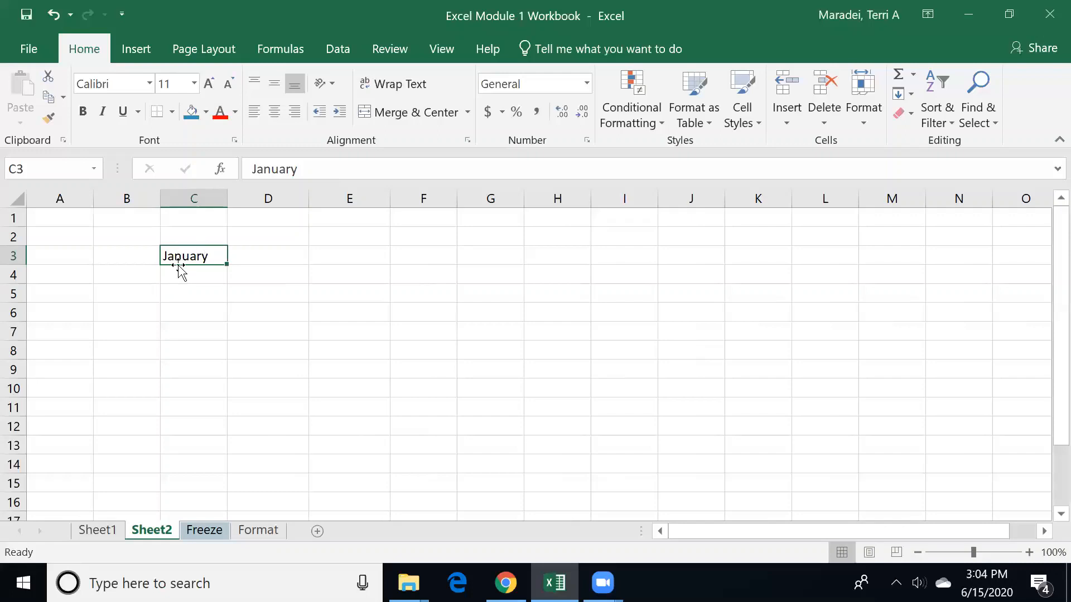
left_click(228, 276)
left_click(206, 253)
left_click_drag(228, 265, 830, 254)
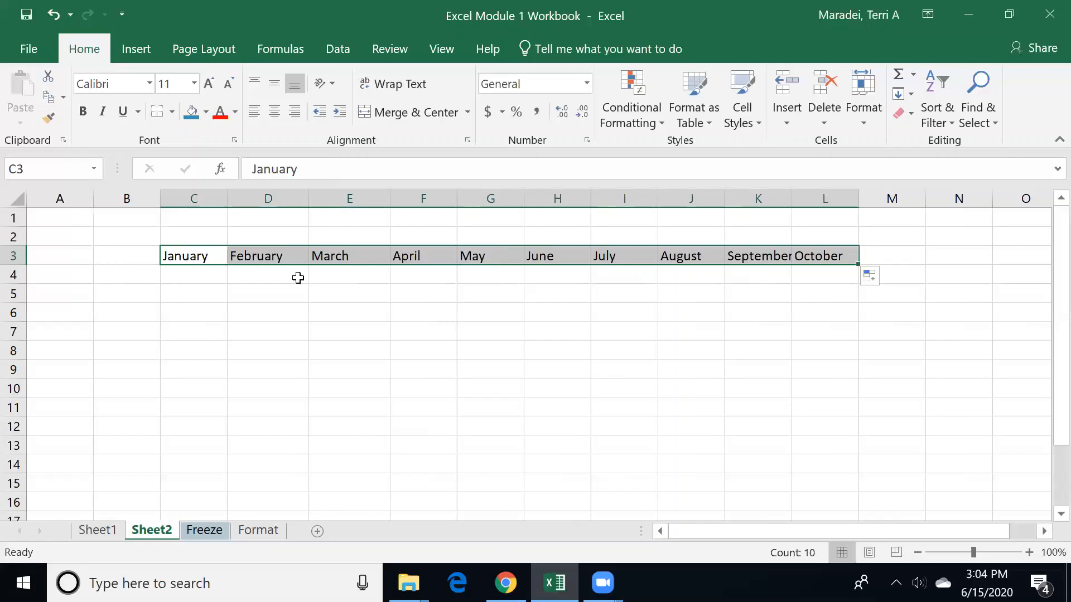
AutoFill the month series from January in C3 down column C through C15.
left_click(207, 257)
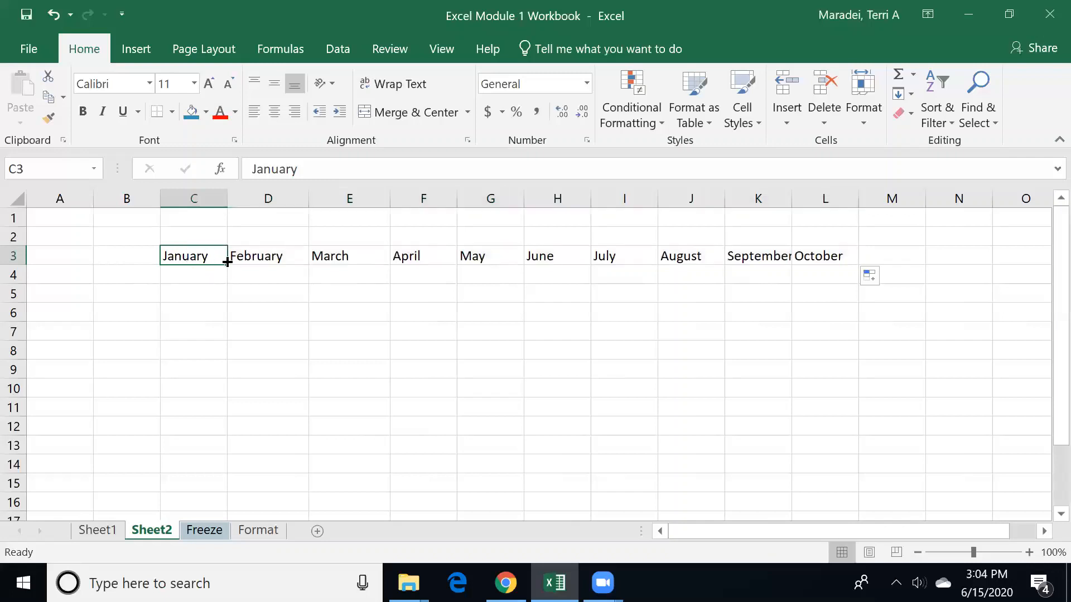
left_click_drag(227, 262, 196, 488)
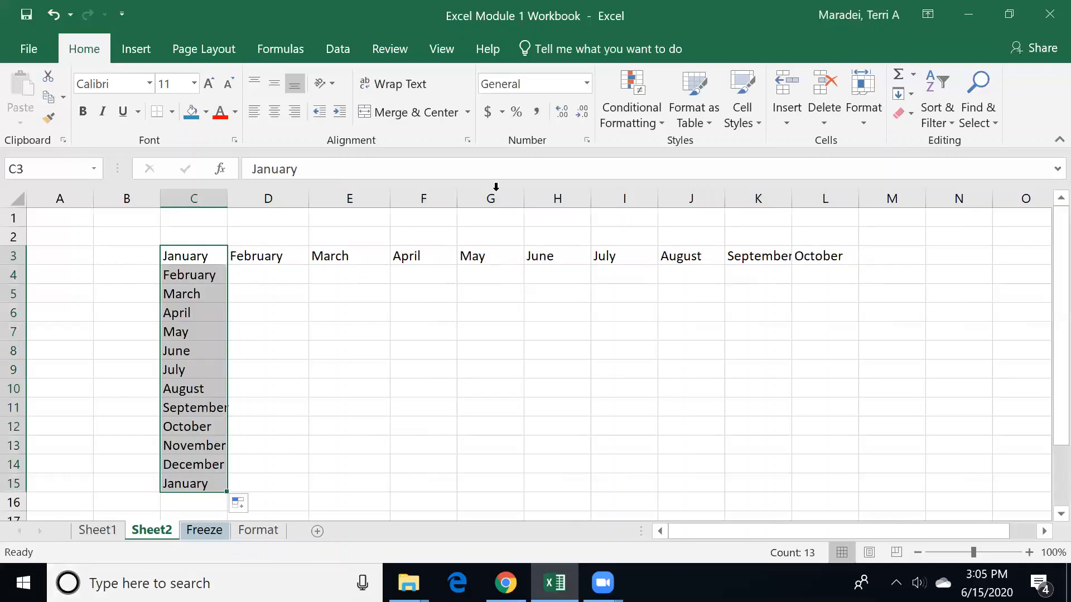
left_click(422, 215)
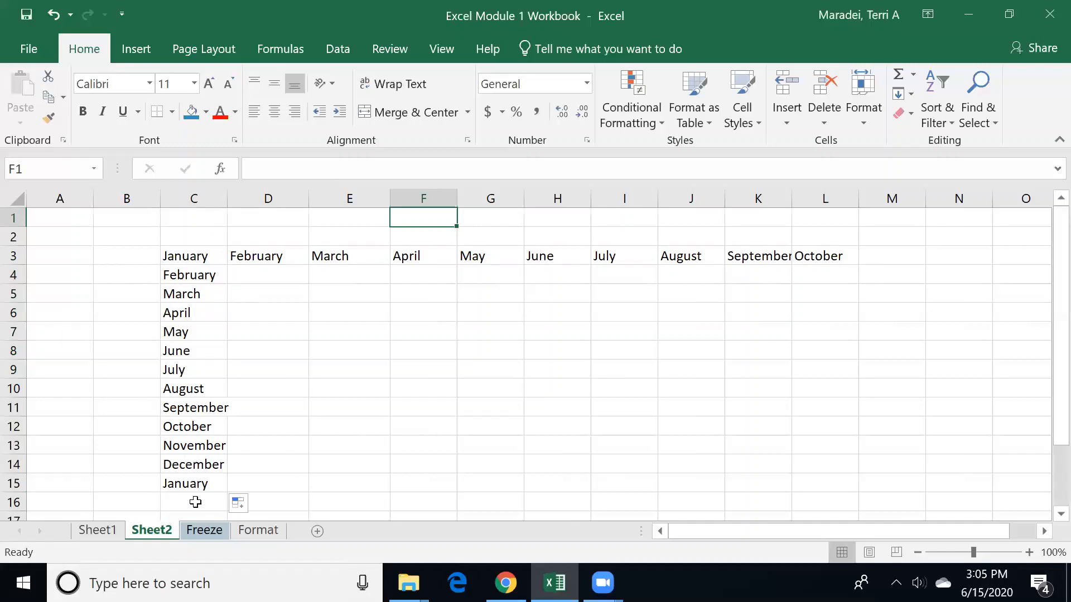
Enter Wednesday in F6 and AutoFill the weekday series down through F13.
left_click(401, 320)
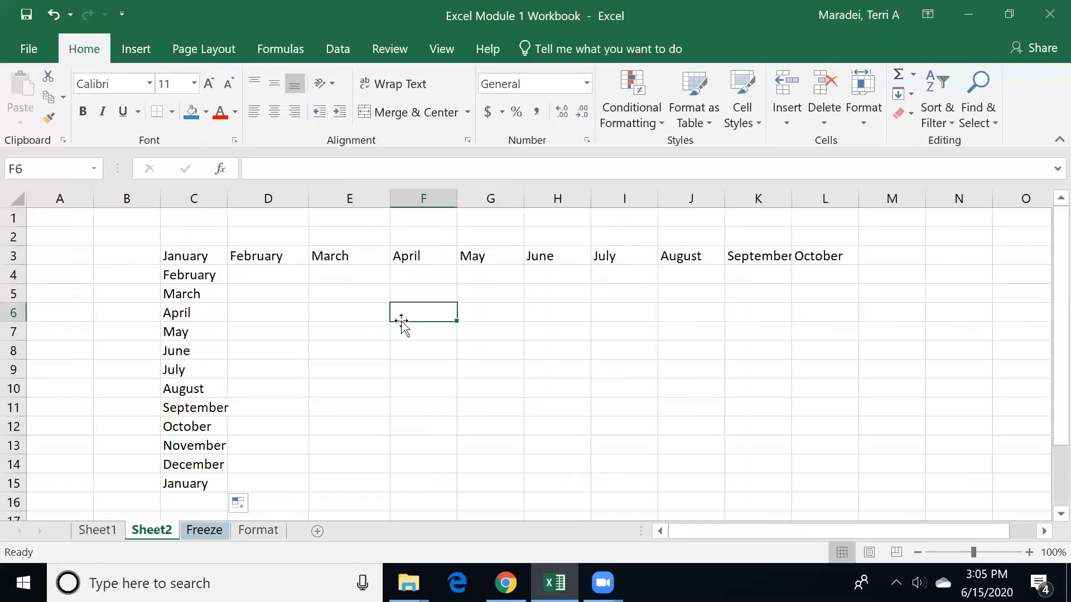
type("Wednesday")
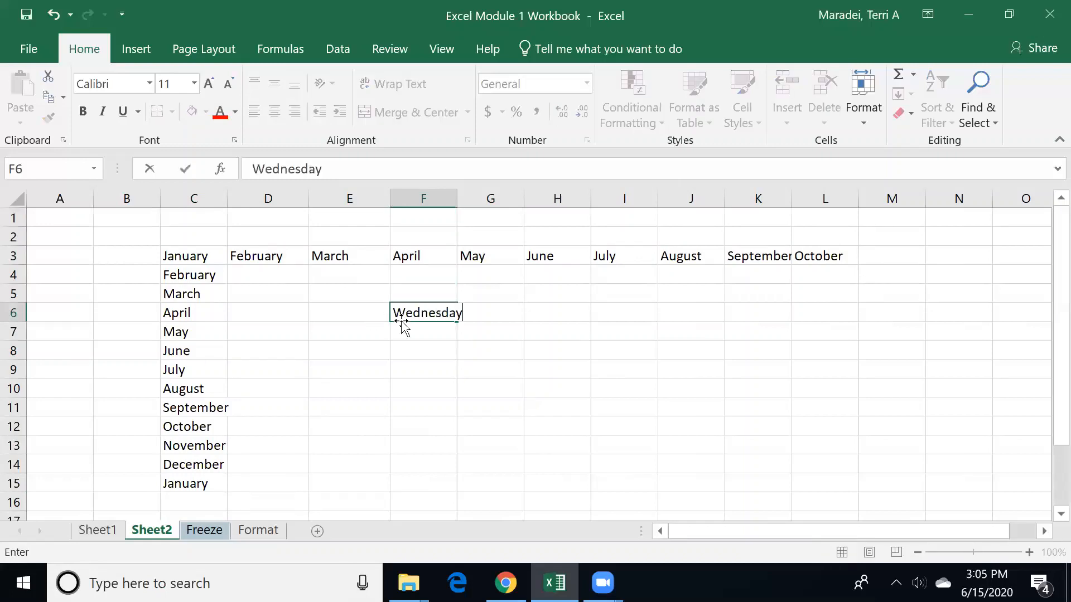
key("Return")
left_click(417, 308)
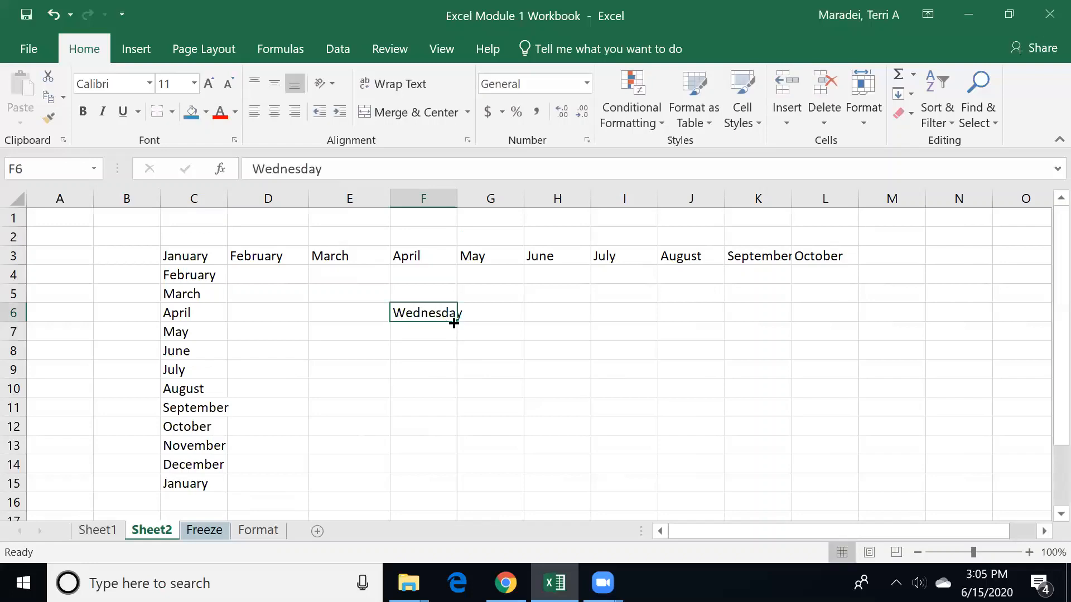
left_click_drag(457, 323, 449, 458)
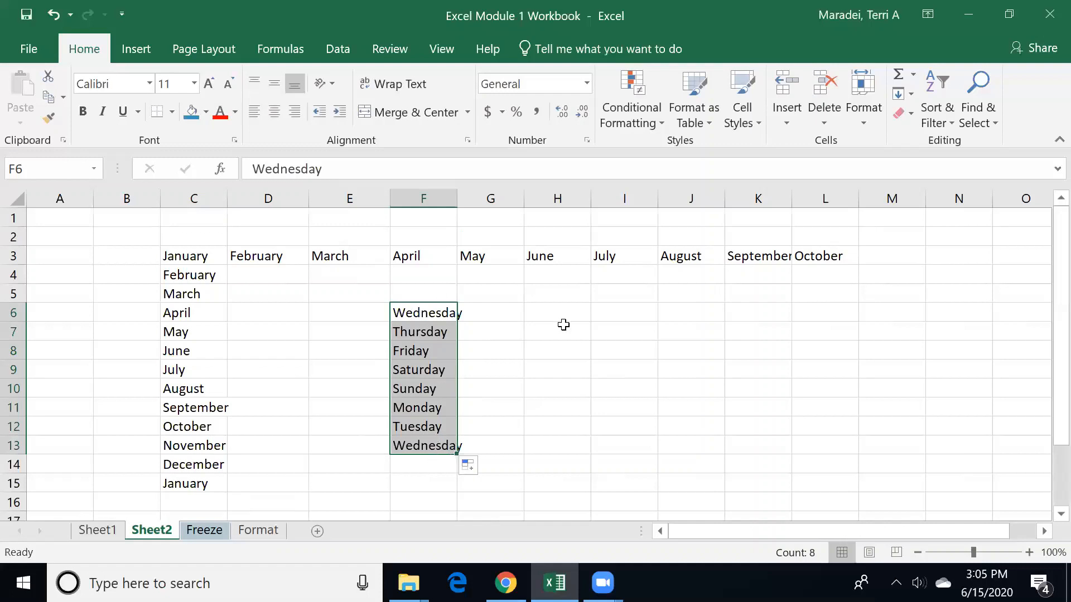
Enter Quarter 1 in I6 and AutoFill the quarter series down through I14.
left_click(608, 311)
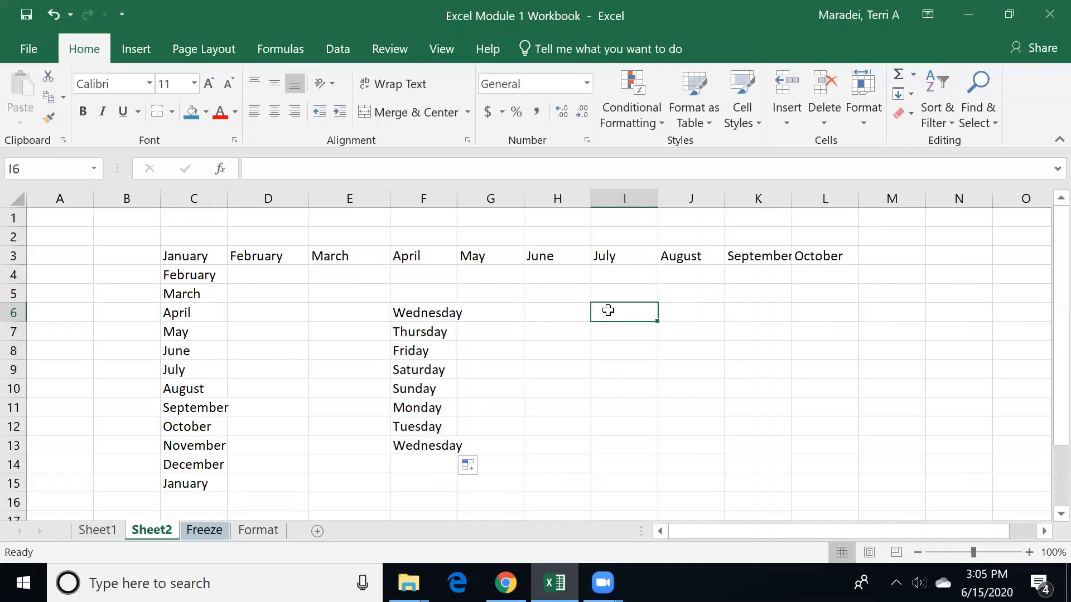
type("Quarter")
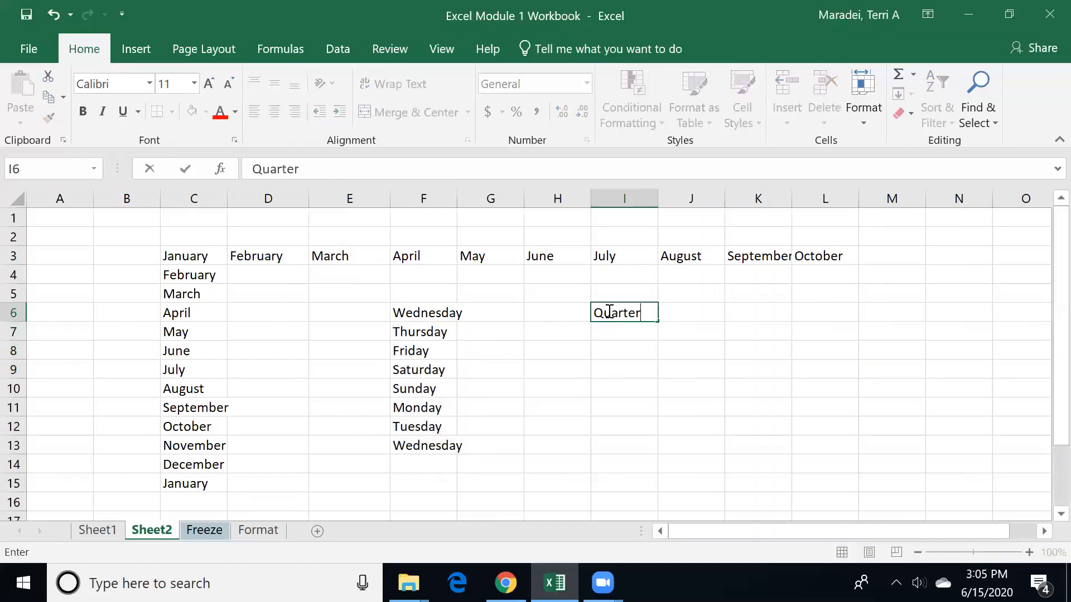
type(" 1")
key("Return")
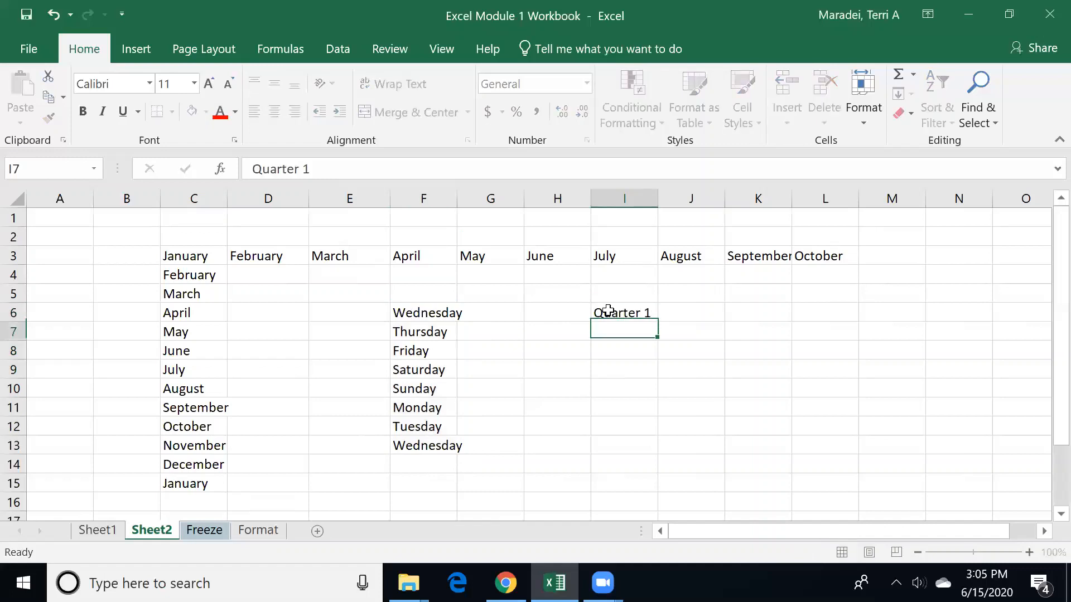
left_click(619, 313)
left_click_drag(658, 319, 662, 466)
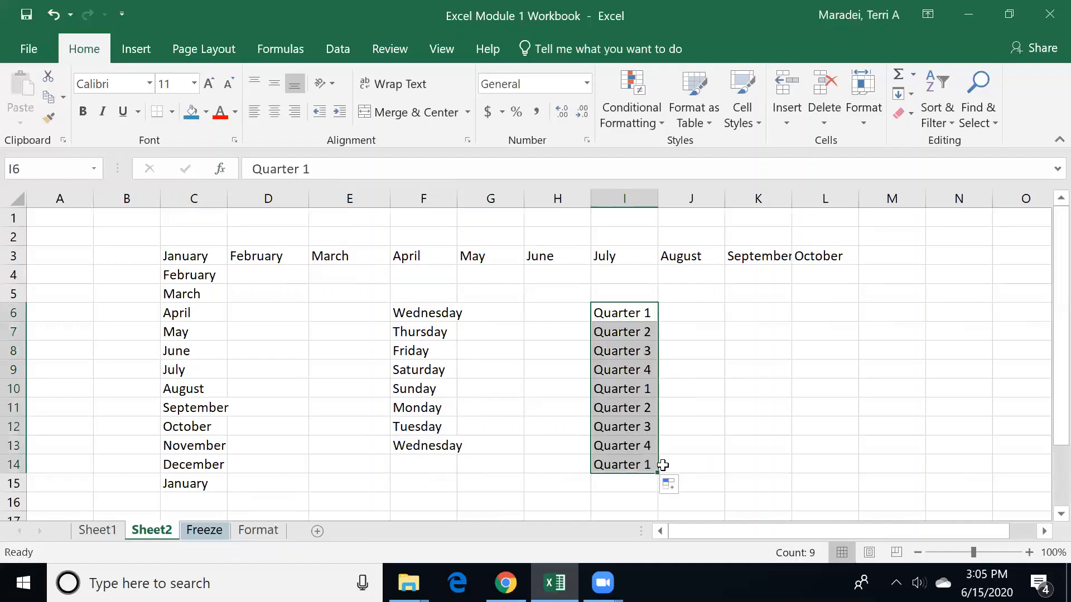
left_click(638, 312)
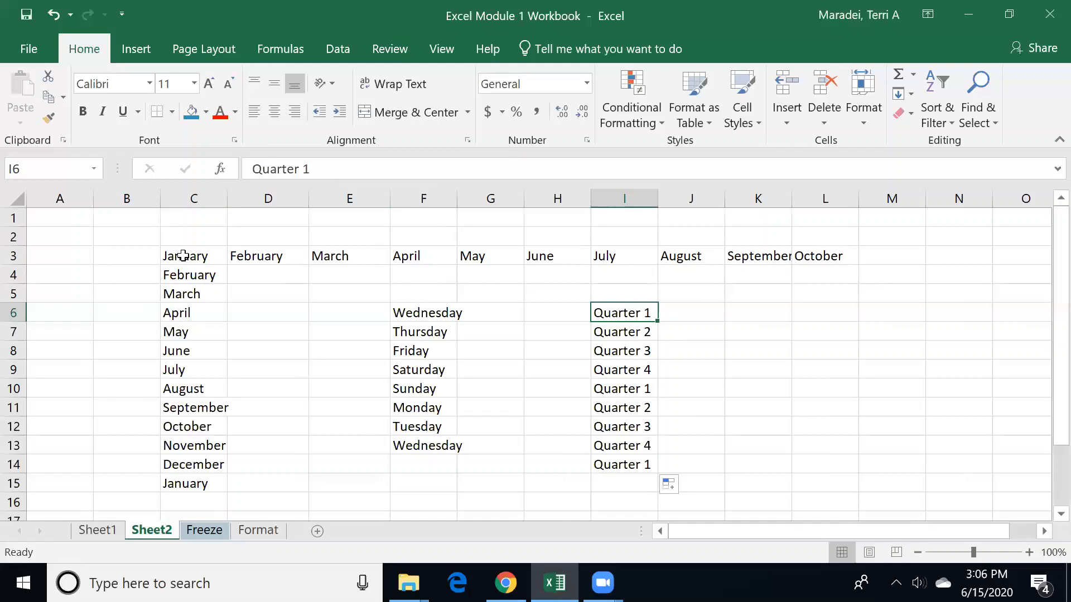
Try center and right alignment on the month headings in C3:L3, finishing with left alignment.
left_click_drag(183, 255, 821, 255)
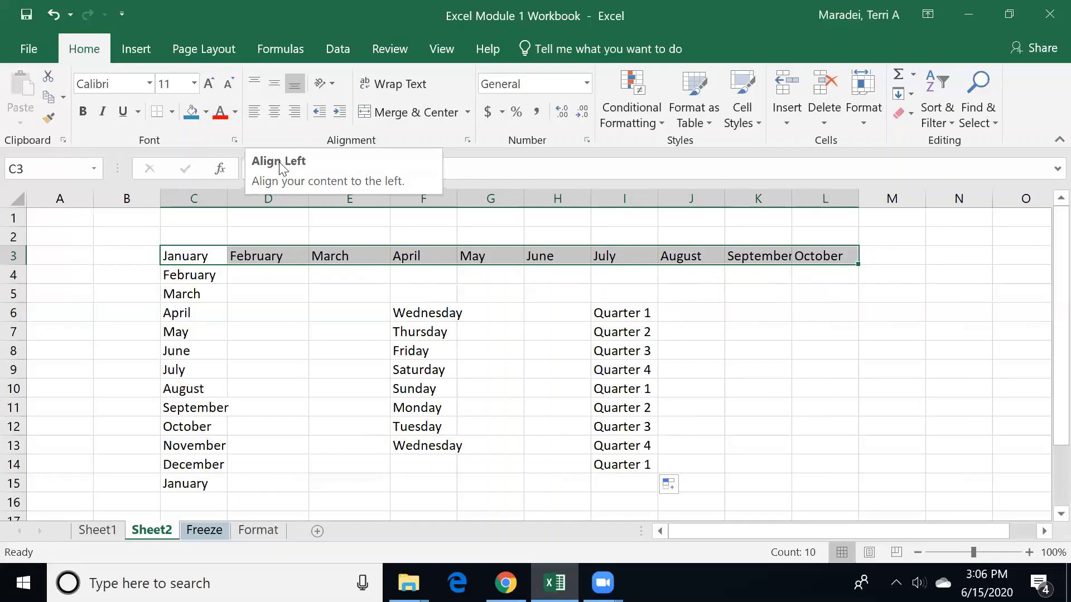
left_click(273, 113)
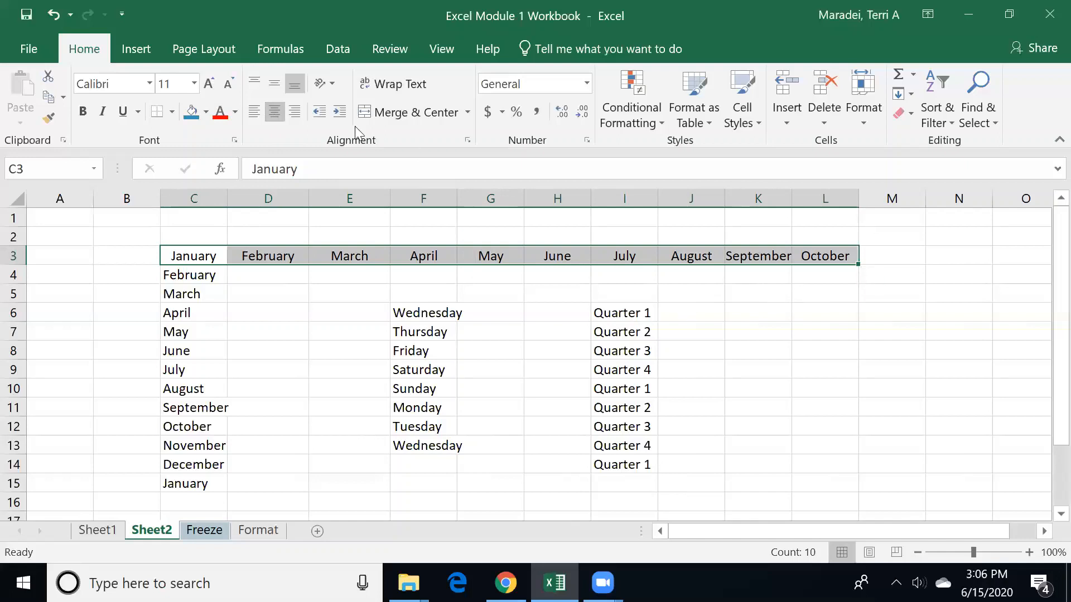
left_click(294, 112)
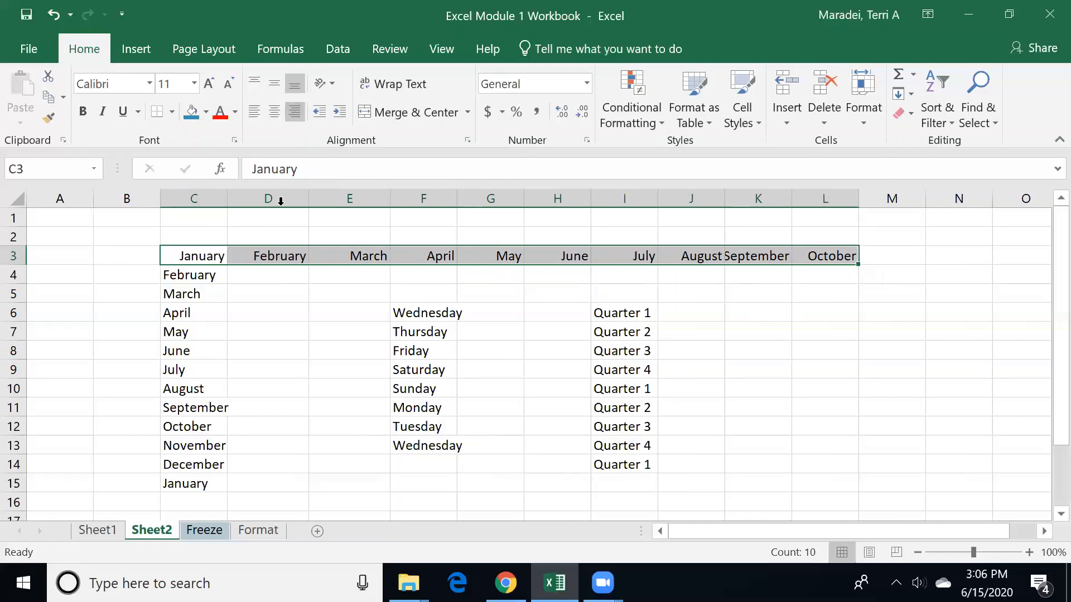
left_click(253, 111)
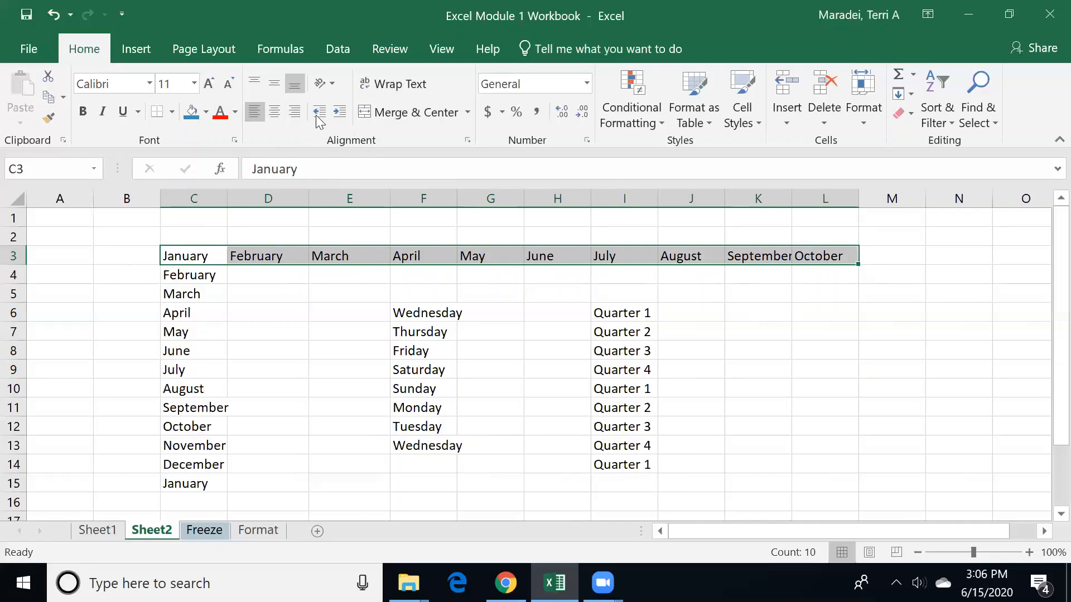
left_click(361, 287)
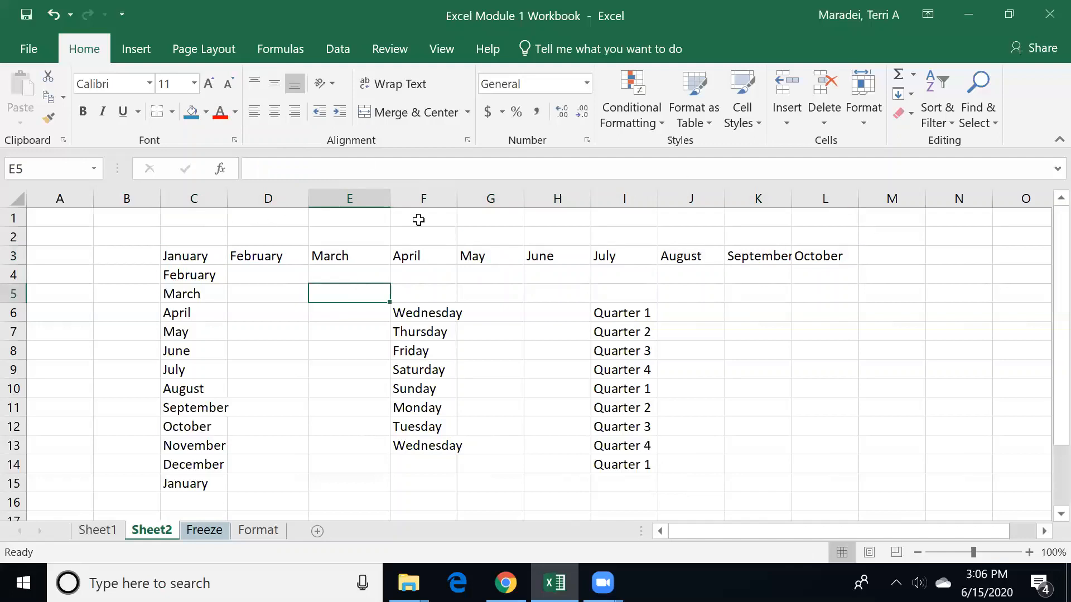
Apply a blue fill color to the month headings in C3:L3 and remove it again with No Fill.
left_click_drag(207, 258, 794, 255)
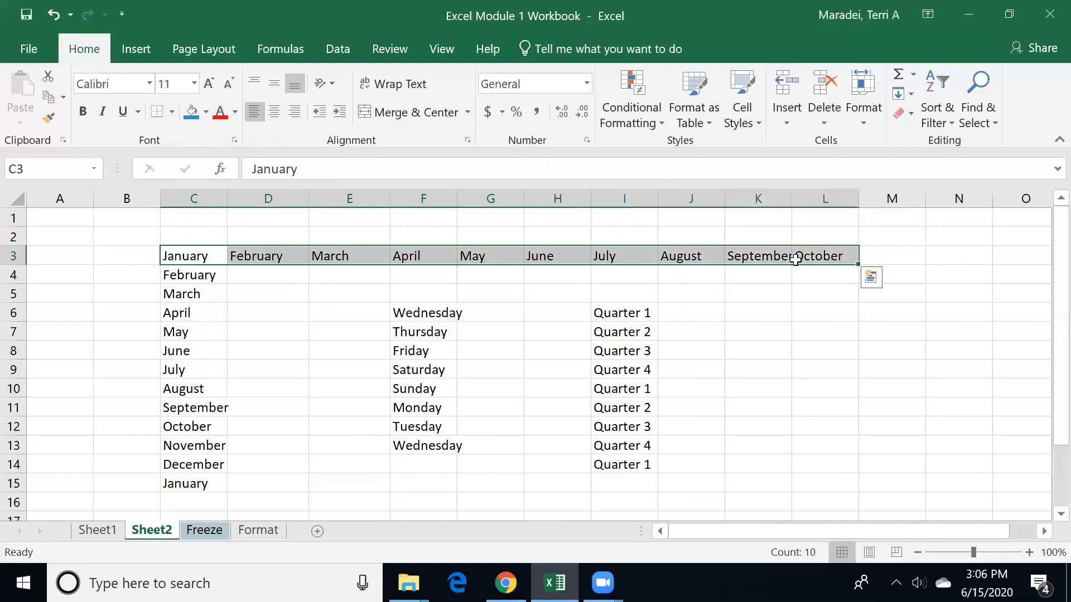
left_click(193, 113)
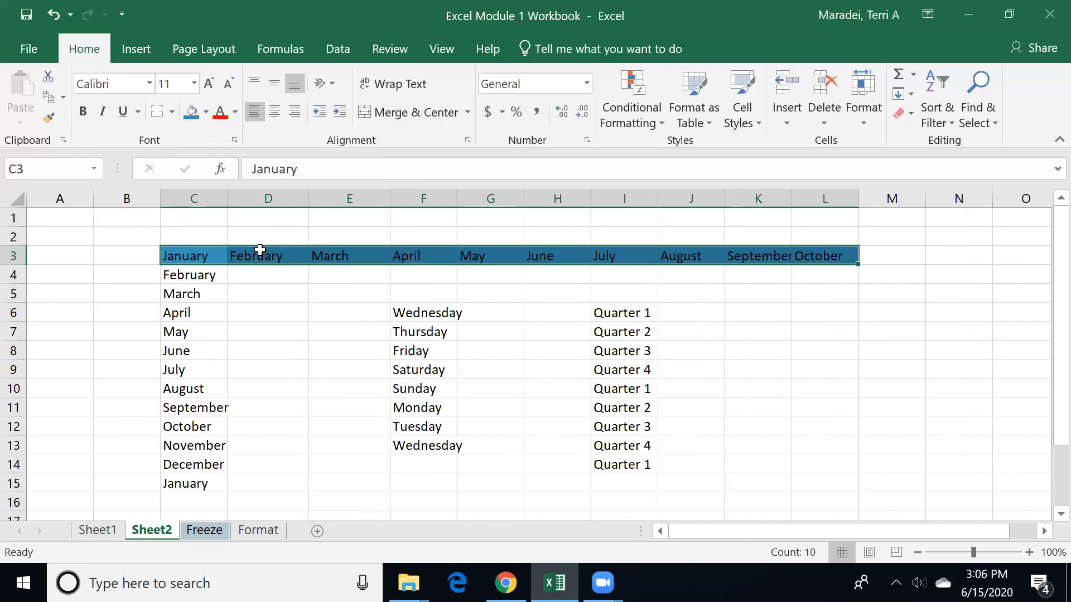
left_click(206, 112)
left_click(227, 310)
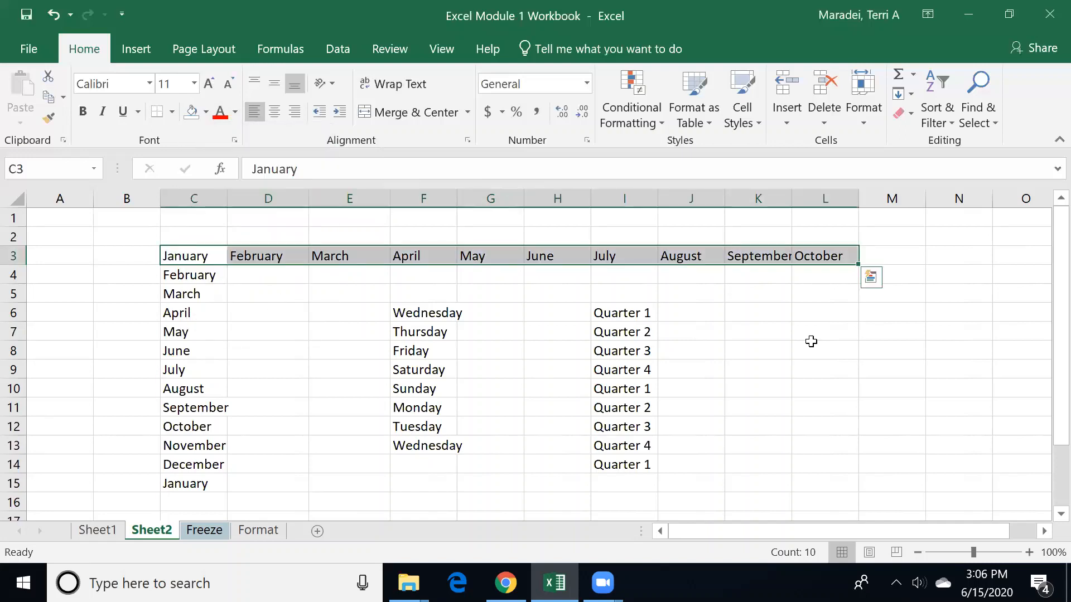
Apply the Title cell style to the vertical list of months in C3:C15.
left_click(809, 342)
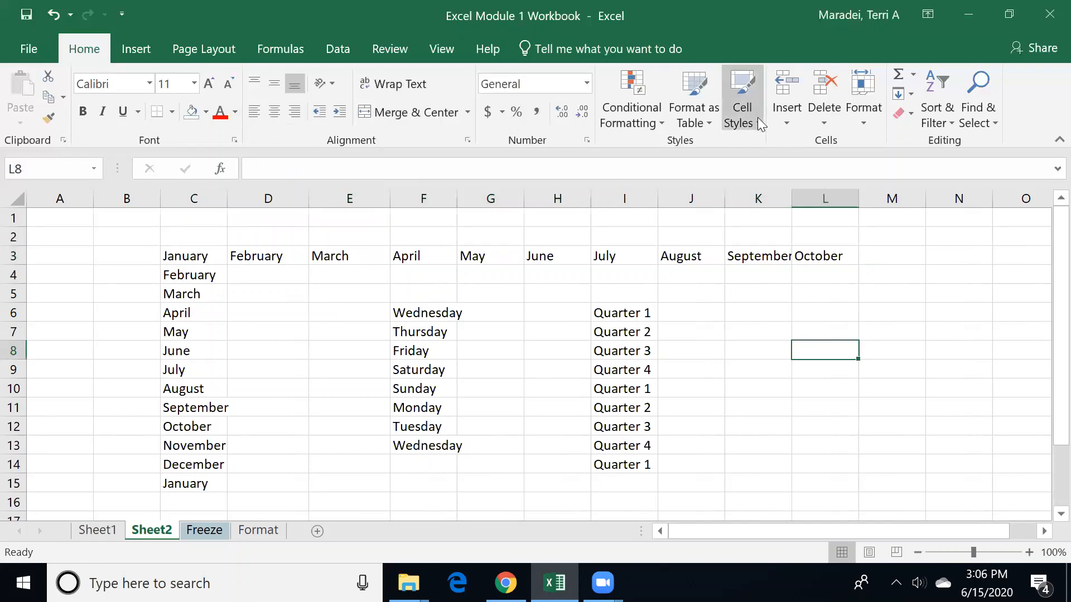
left_click(758, 118)
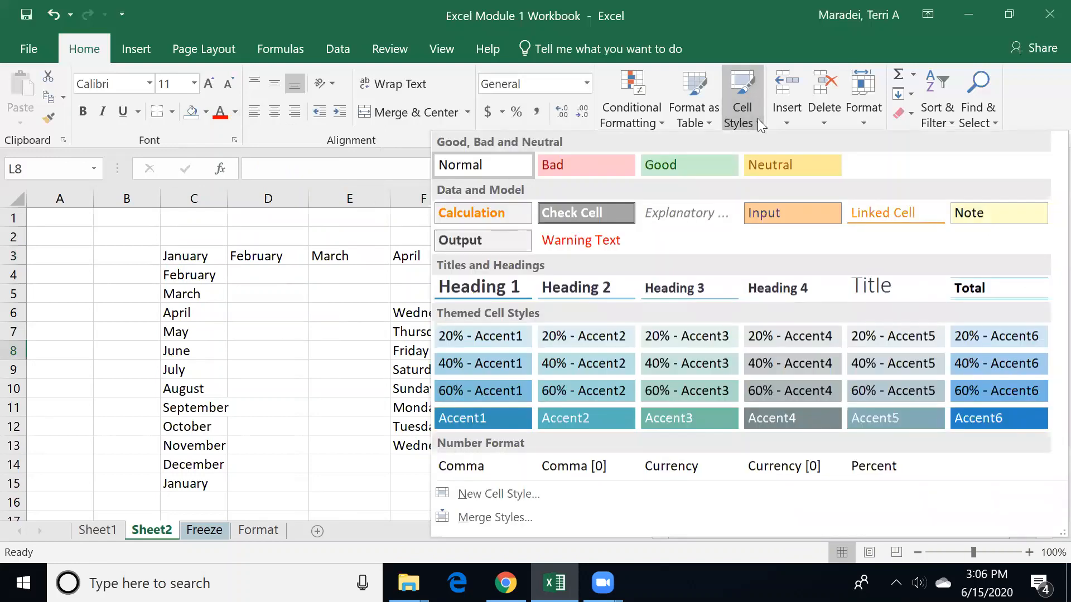
left_click(184, 249)
left_click_drag(184, 256, 188, 483)
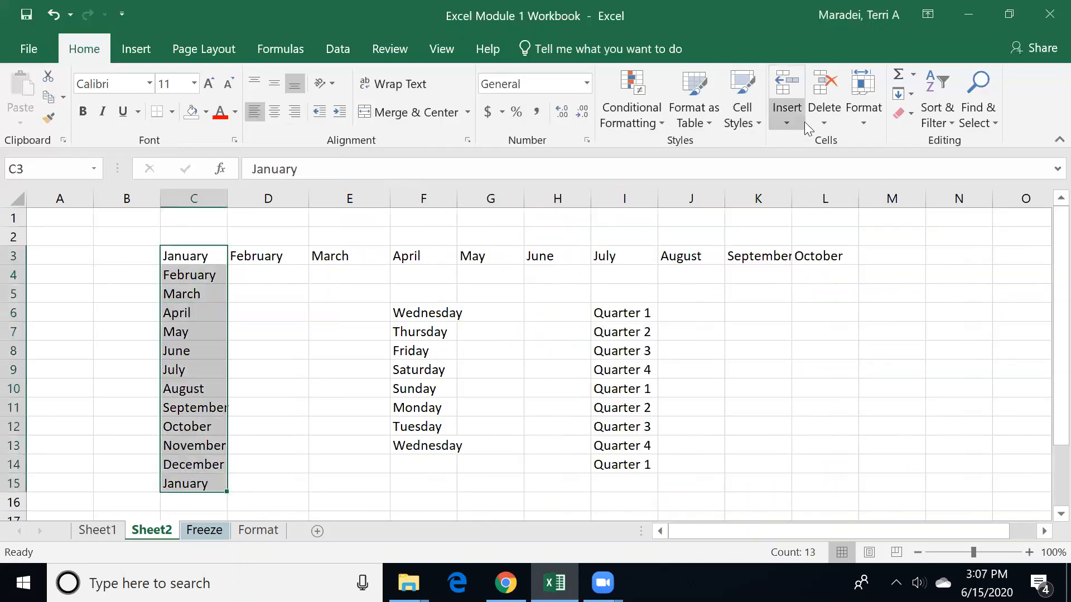
left_click(758, 118)
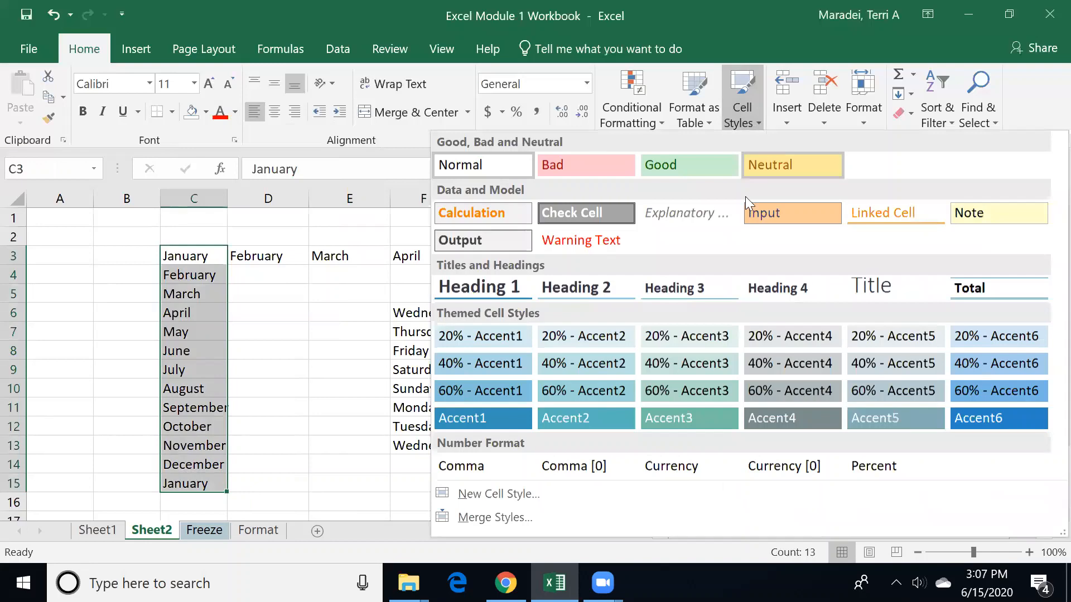
left_click(861, 289)
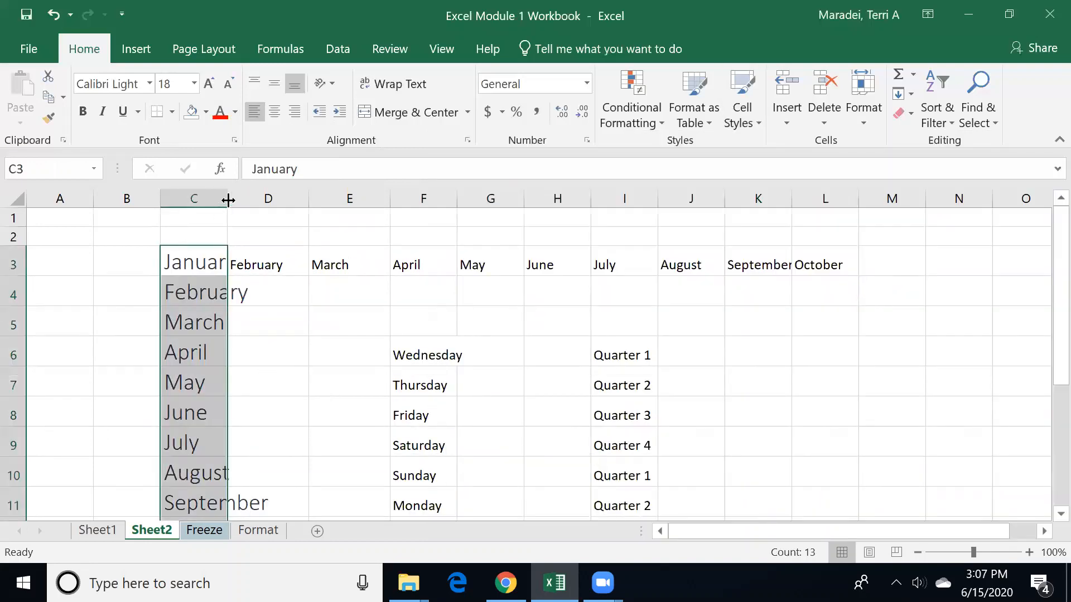
Widen column C to make room for the larger month names and look over the available cell styles again.
left_click_drag(228, 200, 257, 209)
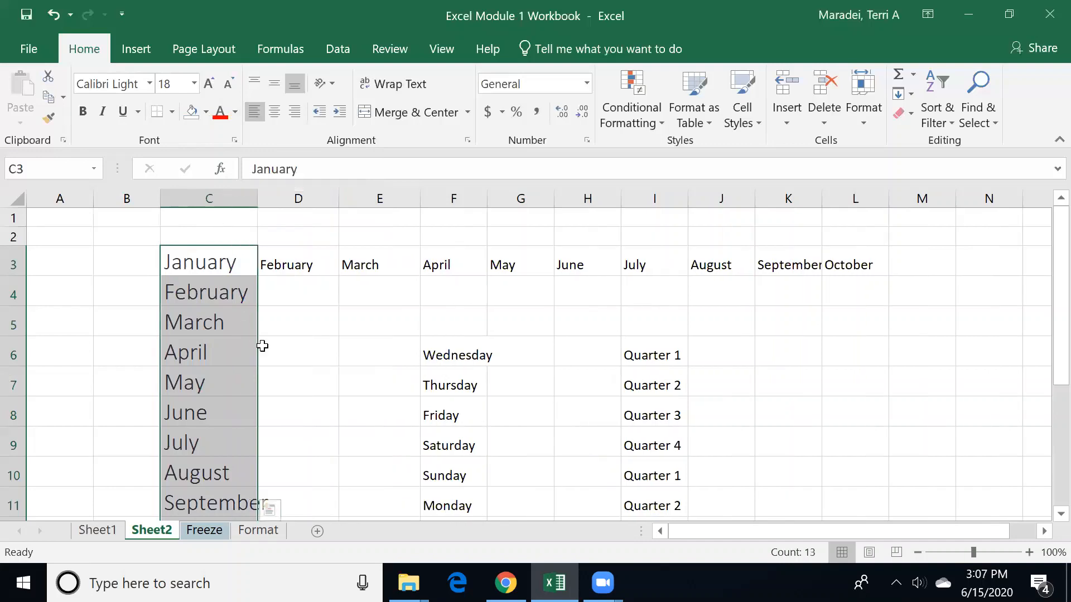
left_click(759, 118)
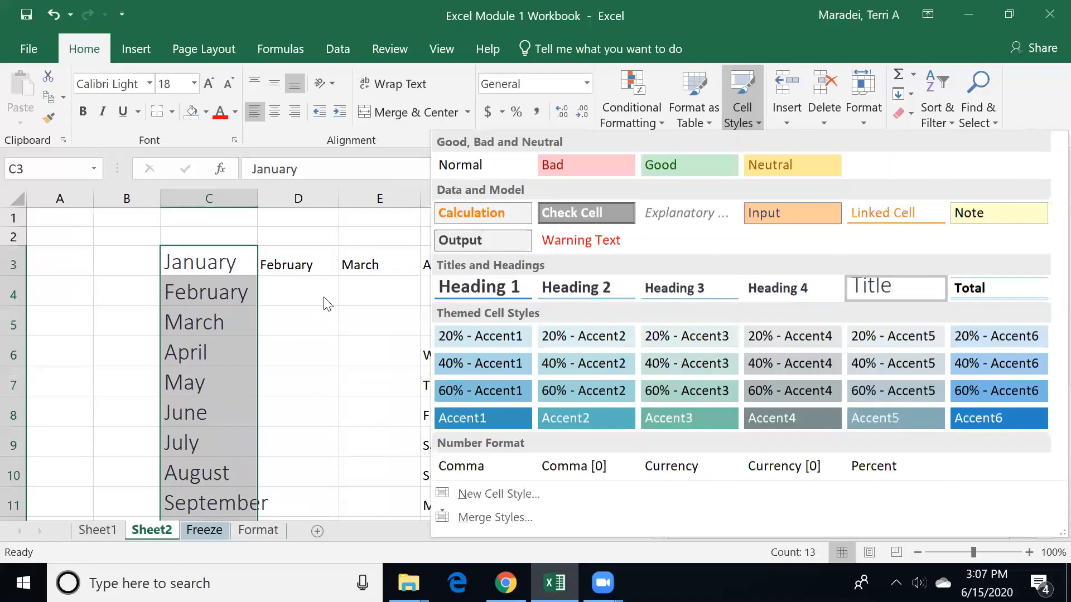
key("Escape")
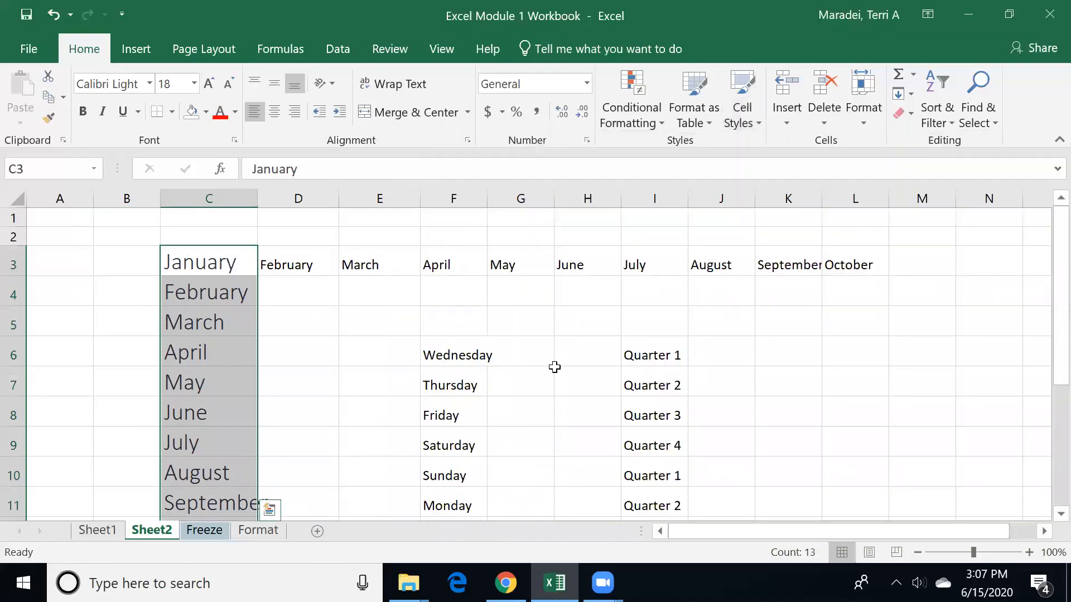
left_click(992, 348)
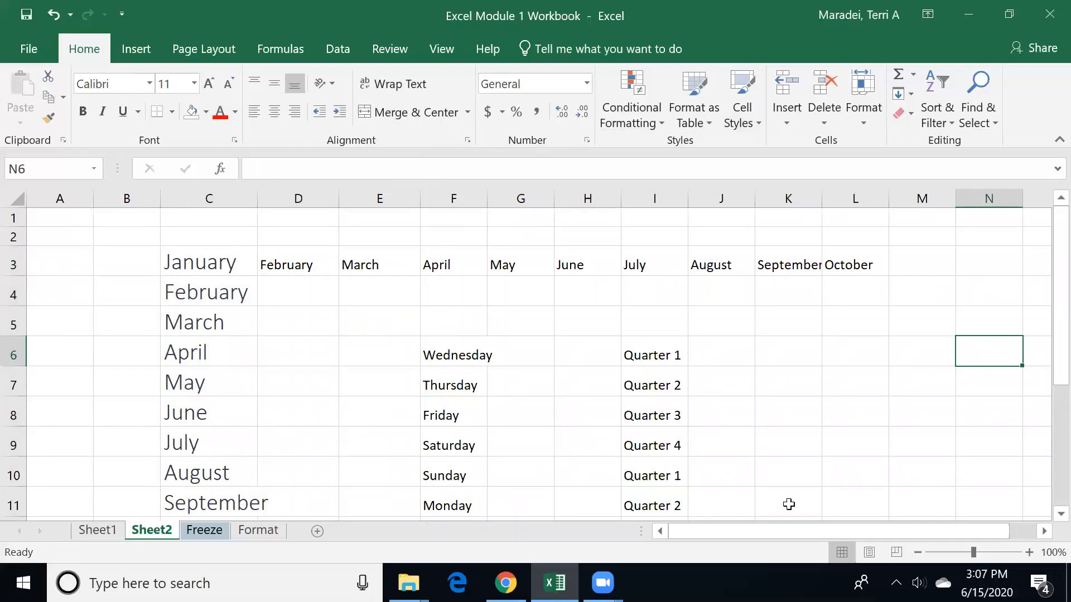
Open the Freeze sheet and look across its month columns from January to December and back.
left_click(213, 531)
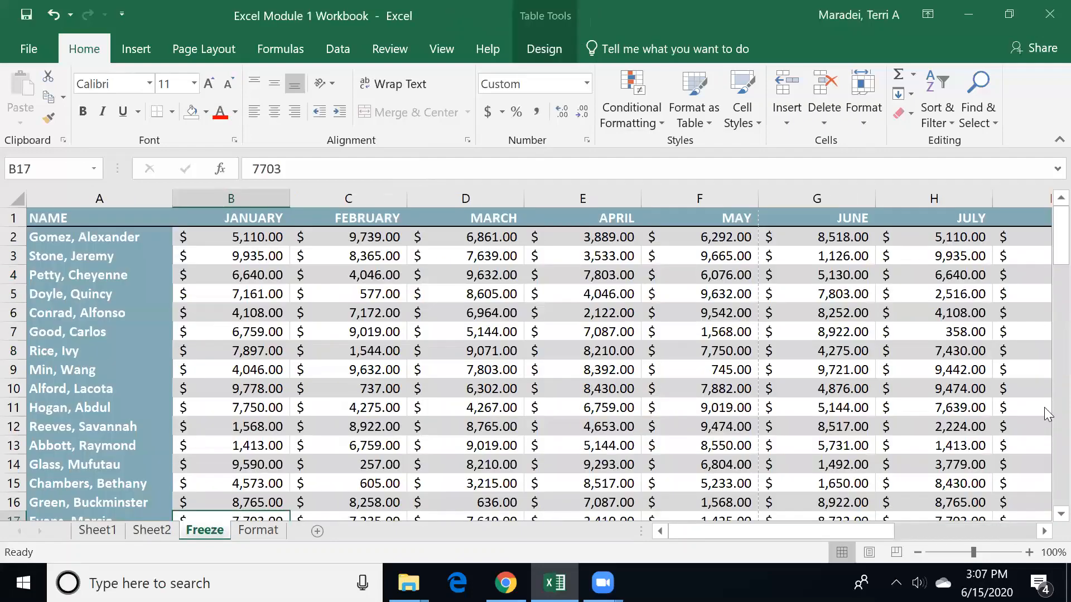
left_click(250, 238)
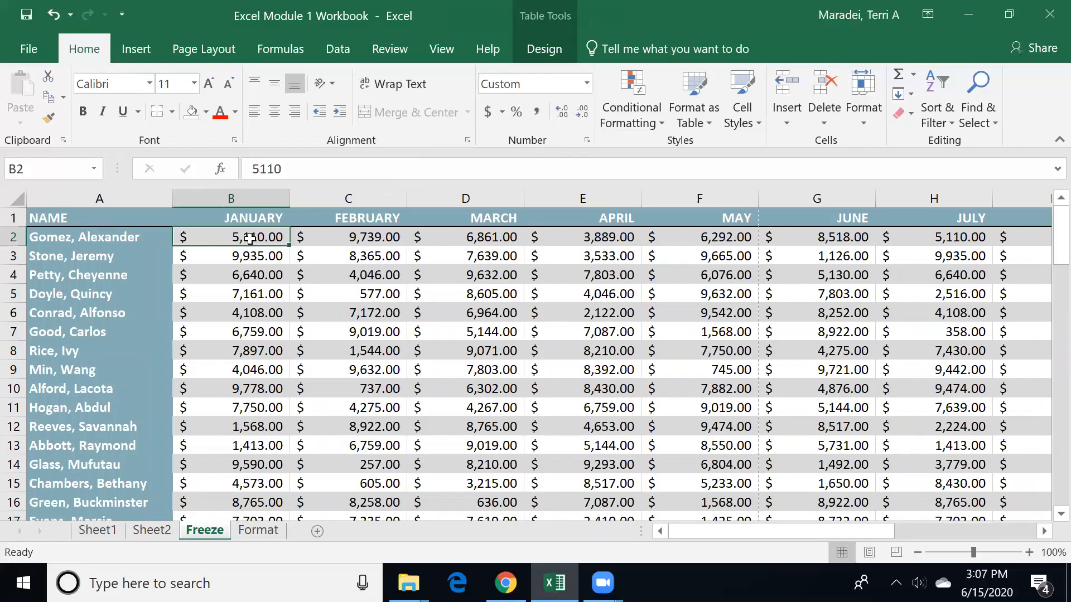
key("Down")
key("Left")
key("Right")
key("Right")
key("Right")
key("Right")
key("Right")
key("Right")
key("Right")
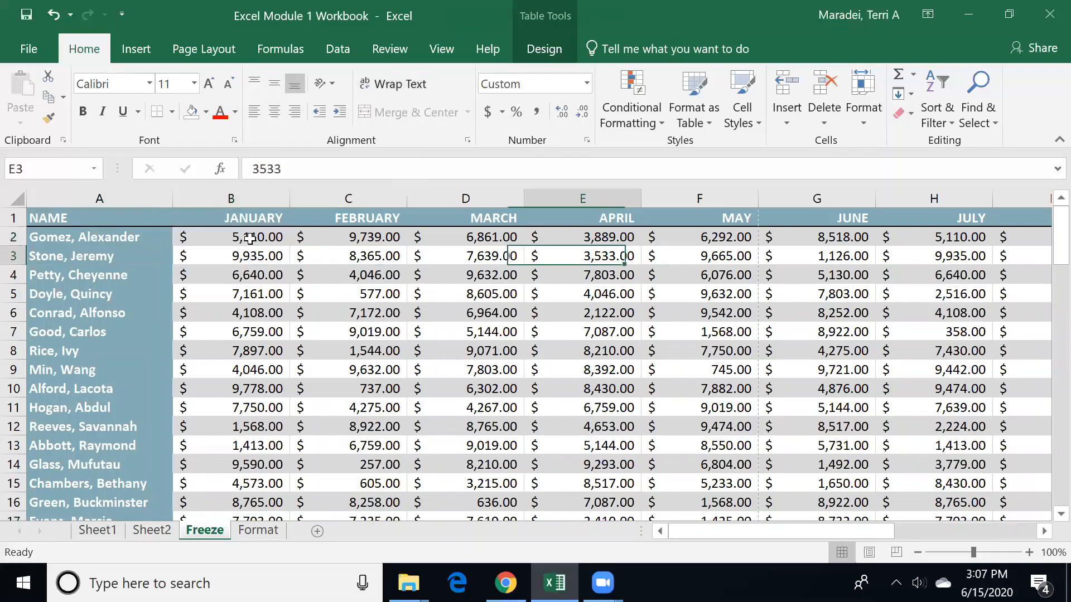
key("Right")
key("Right")
key("Right")
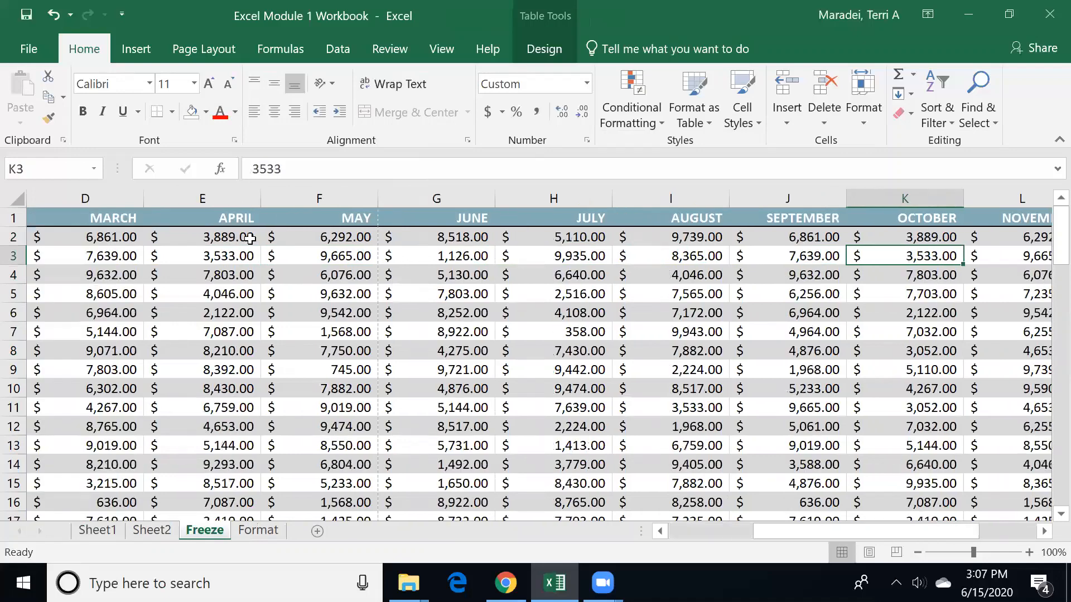
key("Left")
key("Right")
key("Right")
key("Right")
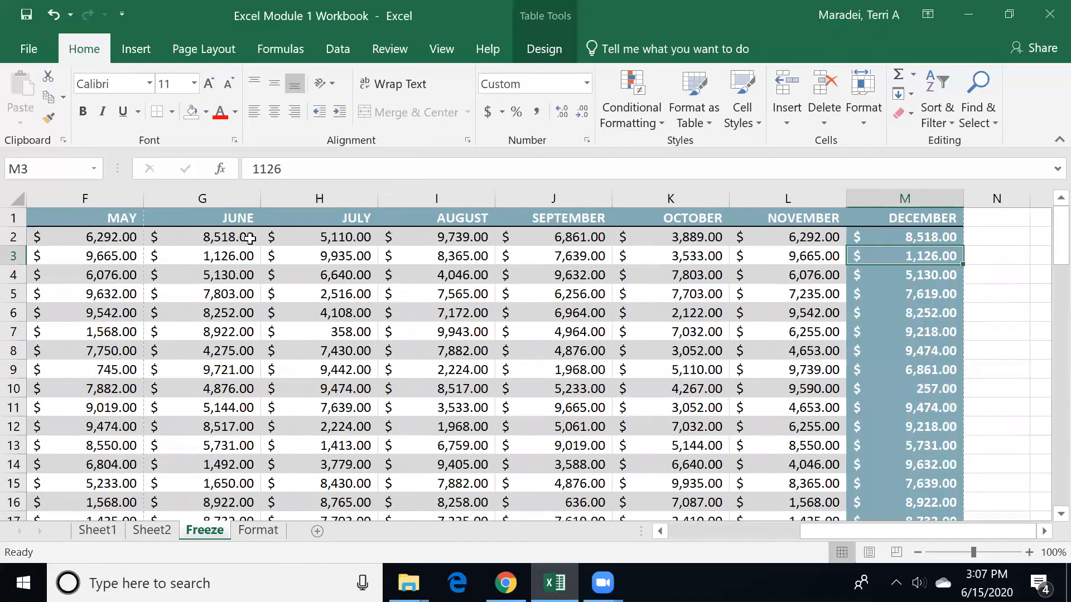
key("Left")
key("Left")
key("Left")
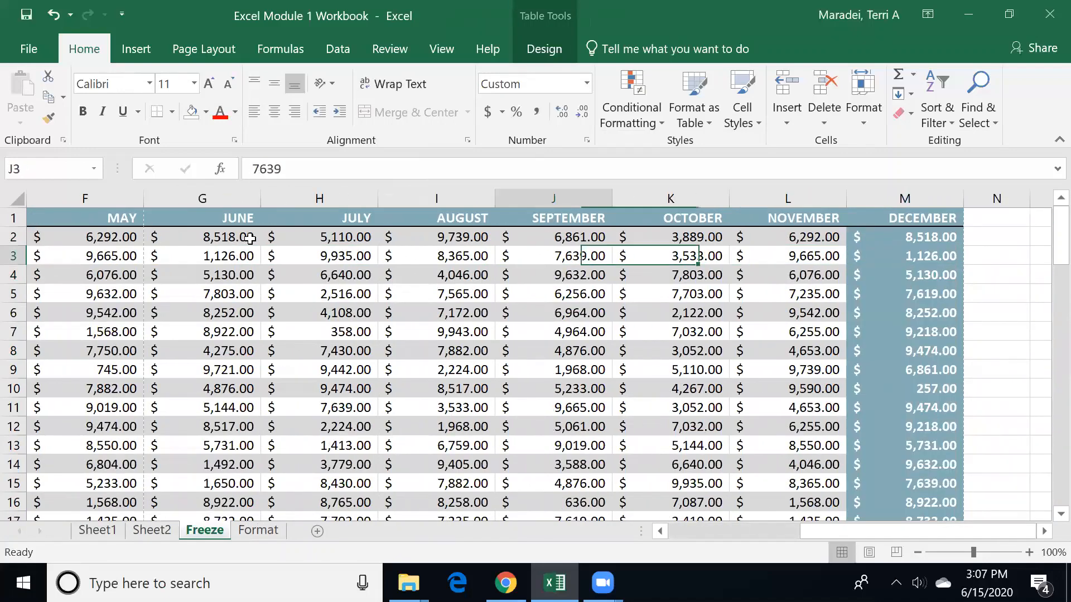
key("Left")
key("Left")
key("Left")
key("Left")
key("Left")
key("Left")
key("Left")
key("Left")
key("Left")
key("Right")
key("Right")
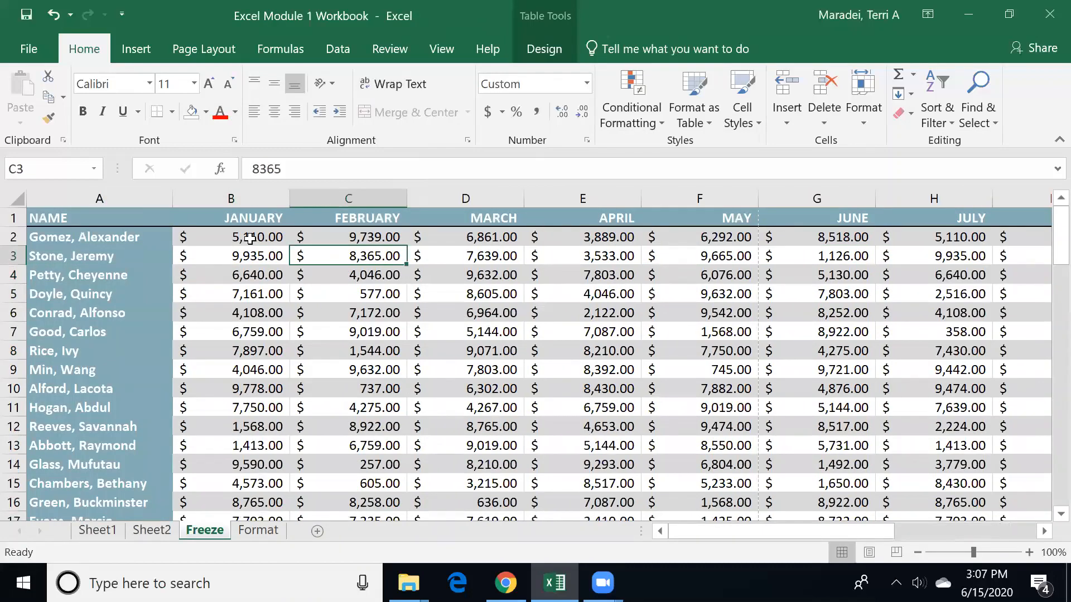
Look down the January column to row 28 to examine how the headings behave, and return to B2.
key("Left")
key("Left")
key("Down")
key("Right")
key("Down")
key("Down")
key("Down")
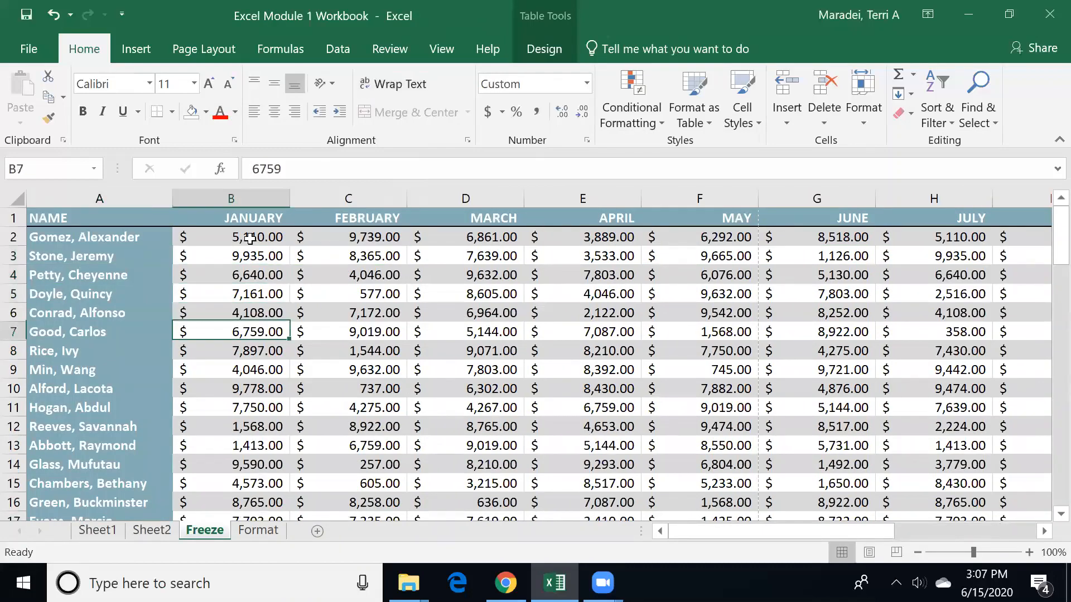
key("Down")
key("Down")
key("Down")
key("Down")
key("Down")
key("Down")
key("Down")
key("Down")
key("Down")
key("Down")
key("Down")
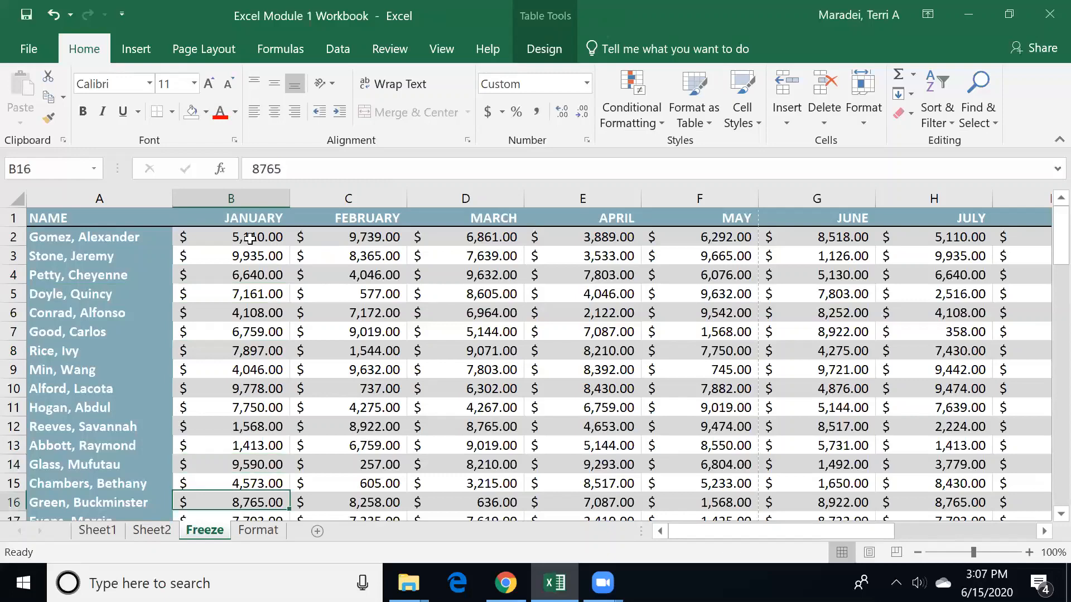
key("Down")
key("Down")
key("Down")
key("Down")
key("Down")
key("Down")
key("Down")
key("Down")
key("Down")
key("Down")
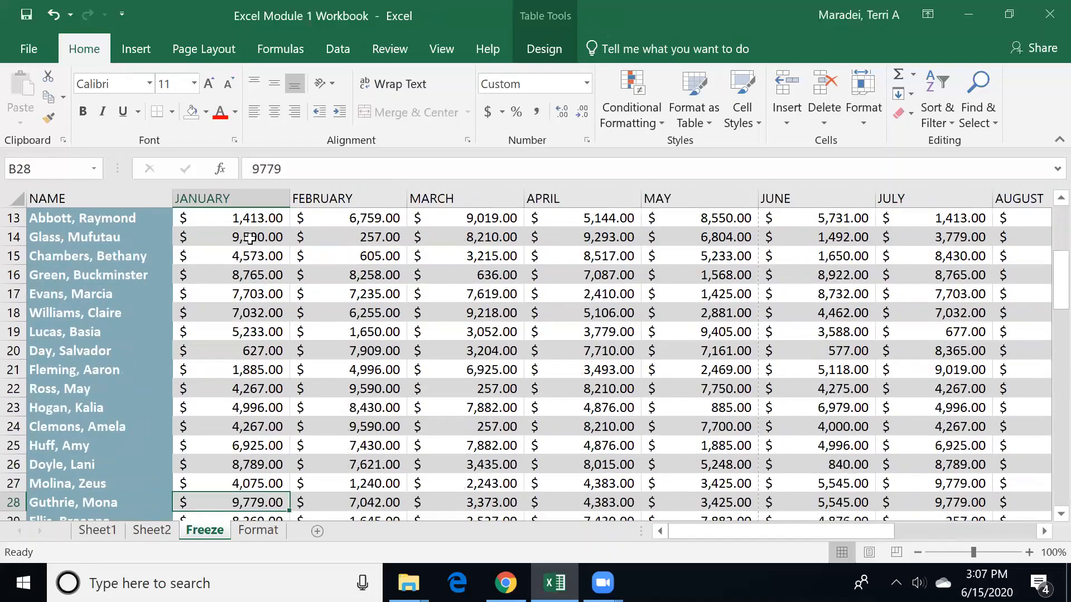
key("Up")
key("Up")
key("Up")
key("Up")
key("Up")
key("Up")
key("Up")
key("Up")
key("Up")
key("Up")
key("Up")
key("Up")
key("Up")
key("Up")
key("Up")
key("Up")
key("Up")
key("Up")
key("Up")
key("Up")
key("Up")
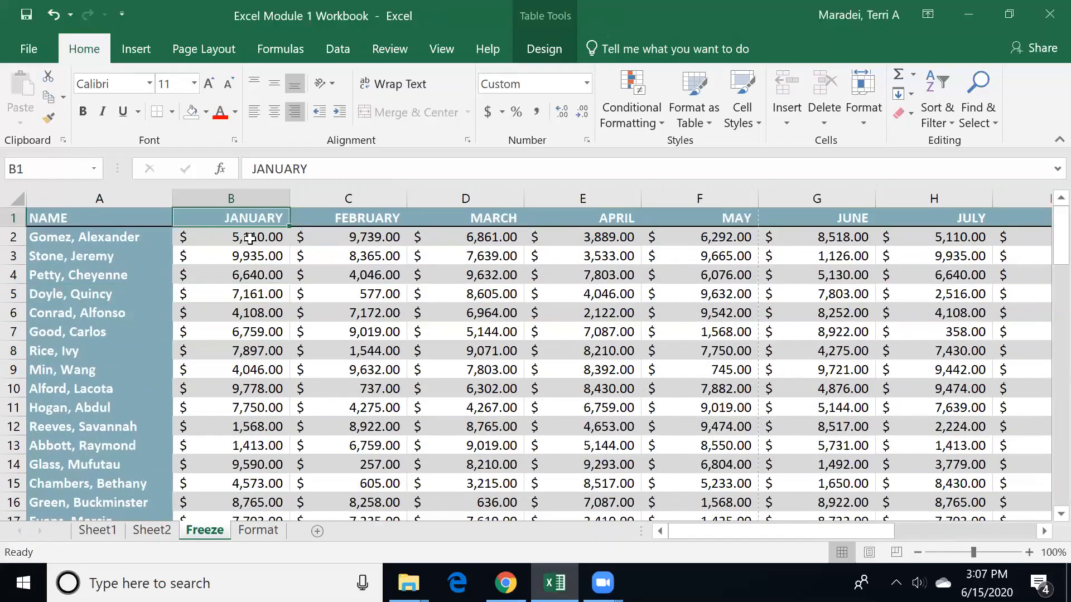
key("Down")
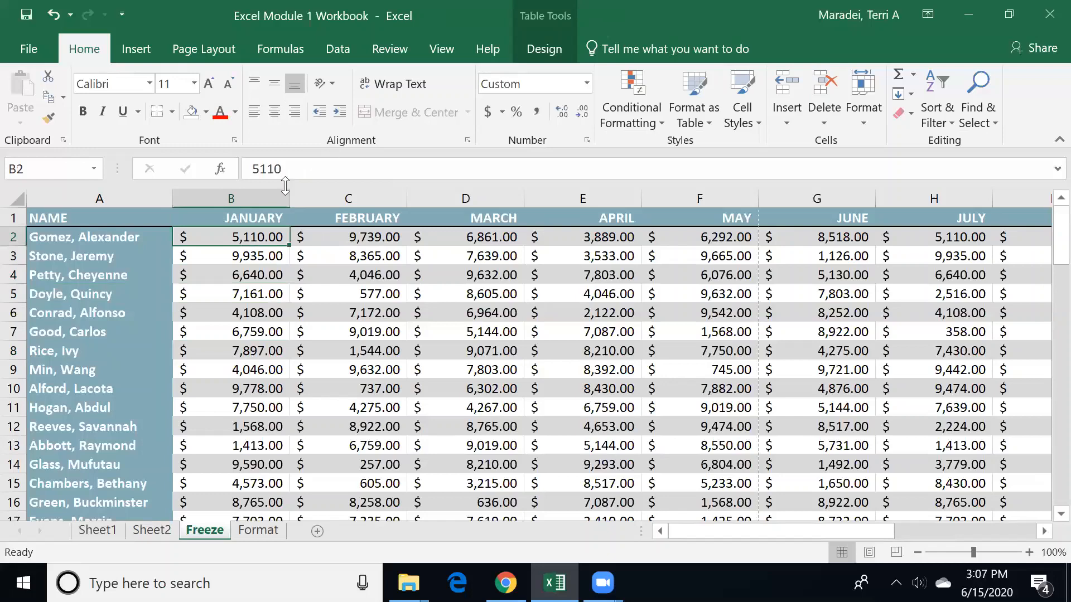
Freeze the top row of the Freeze sheet.
left_click(441, 49)
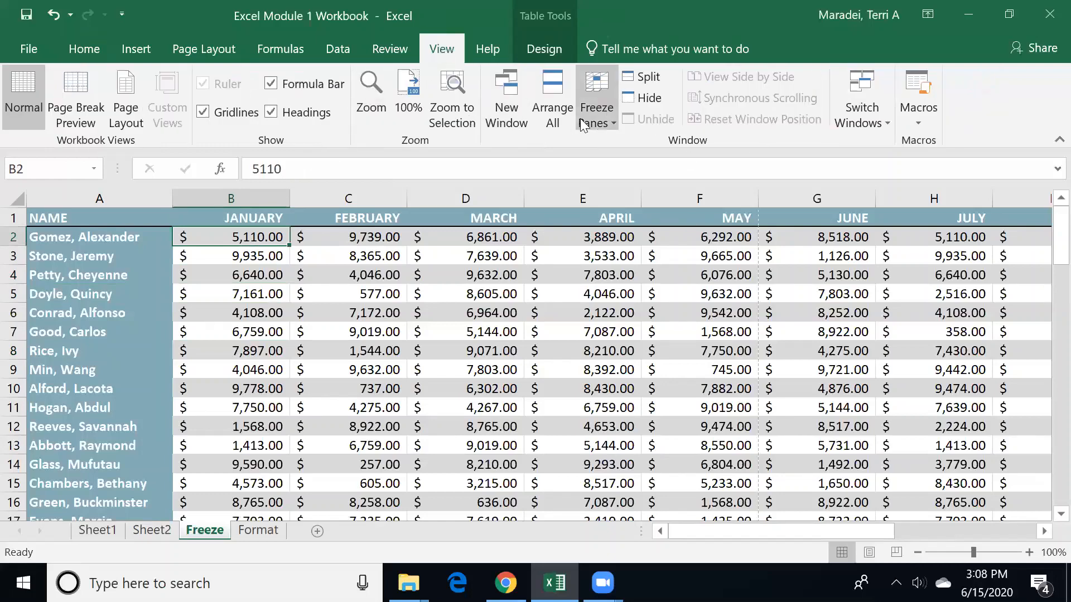
left_click(603, 118)
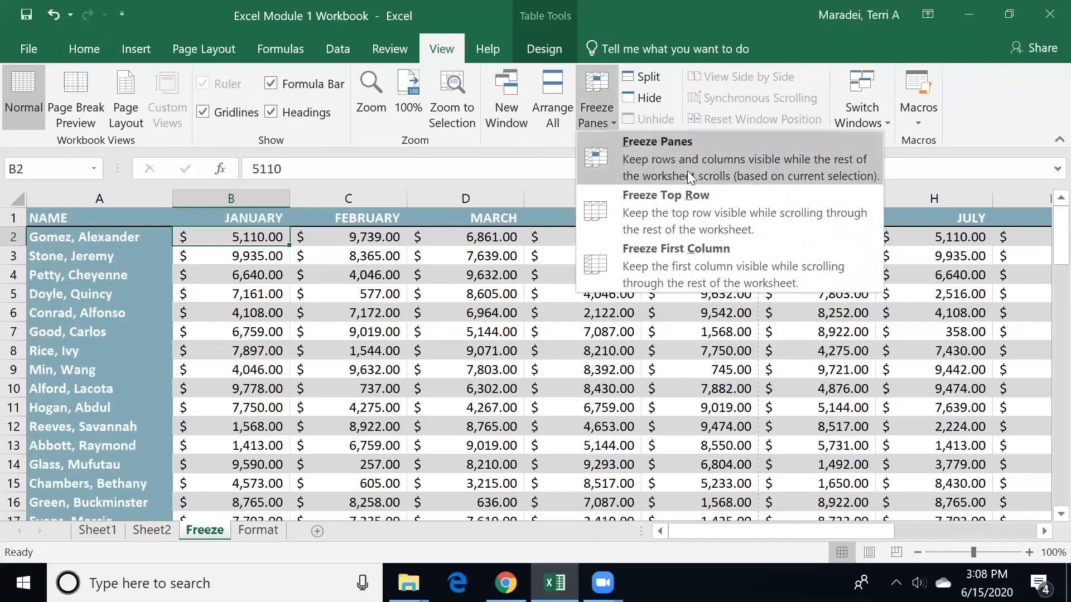
left_click(675, 201)
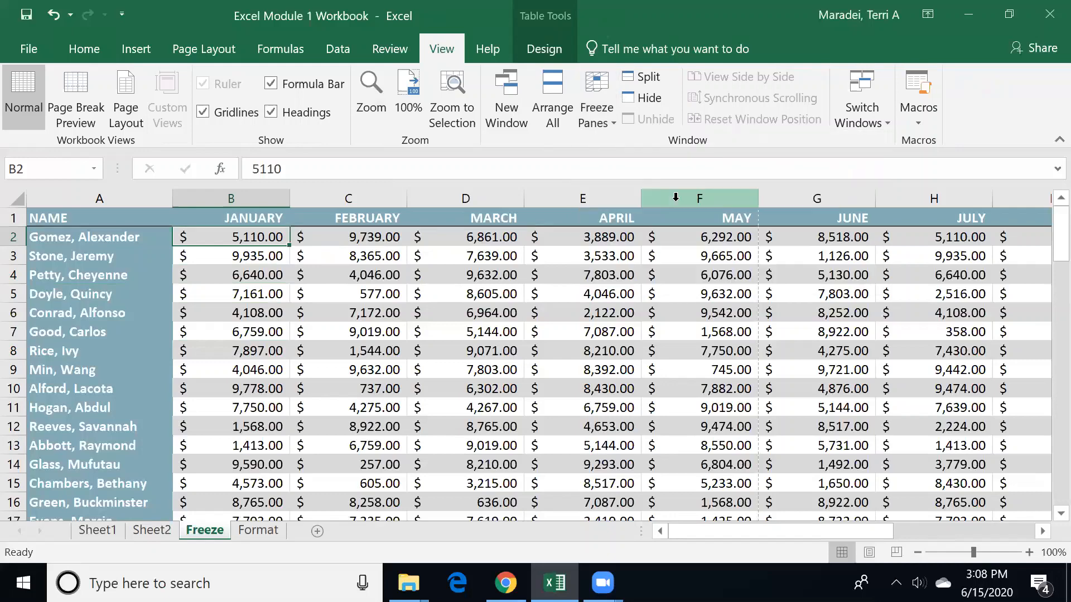
Move down the January column to row 42 to check the frozen header row while the data scrolls.
key("Down")
key("Down")
key("Down")
key("Down")
key("Down")
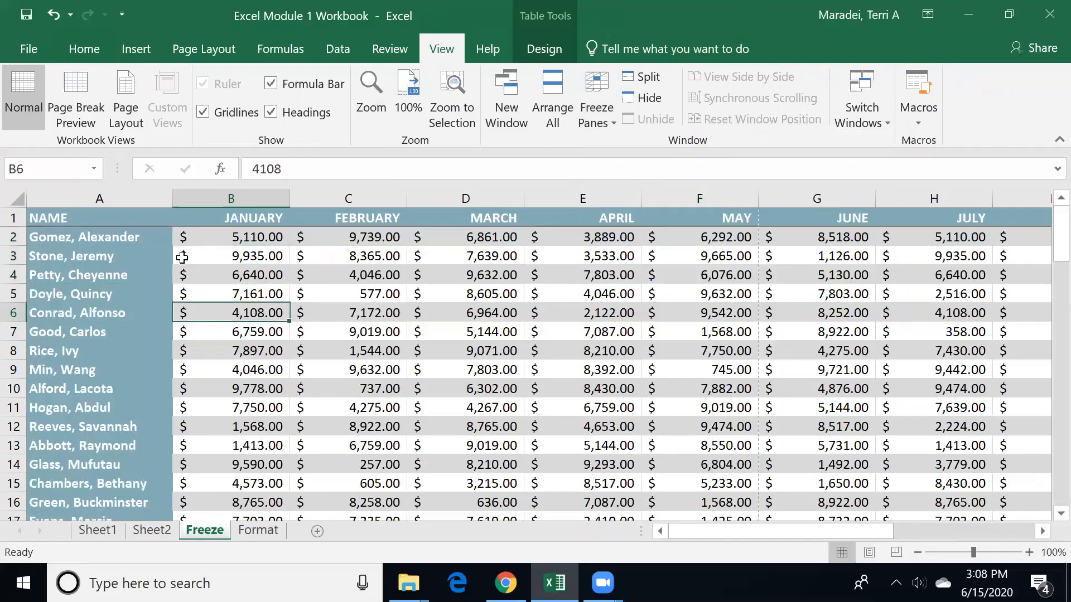
key("Up")
key("Up")
key("Up")
key("Up")
key("Up")
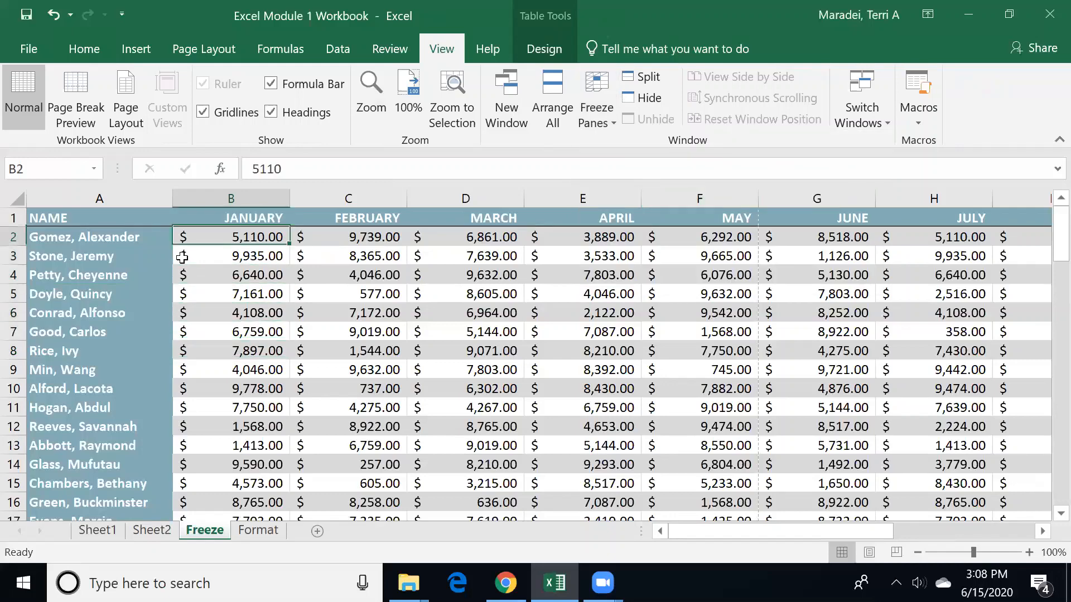
key("Down")
key("Down")
key("Down")
key("Down")
key("Down")
key("Down")
key("Down")
key("Down")
key("Down")
key("Down")
key("Down")
key("Down")
key("Down")
key("Down")
key("Down")
key("Down")
key("Down")
key("Down")
key("Down")
key("Down")
key("Down")
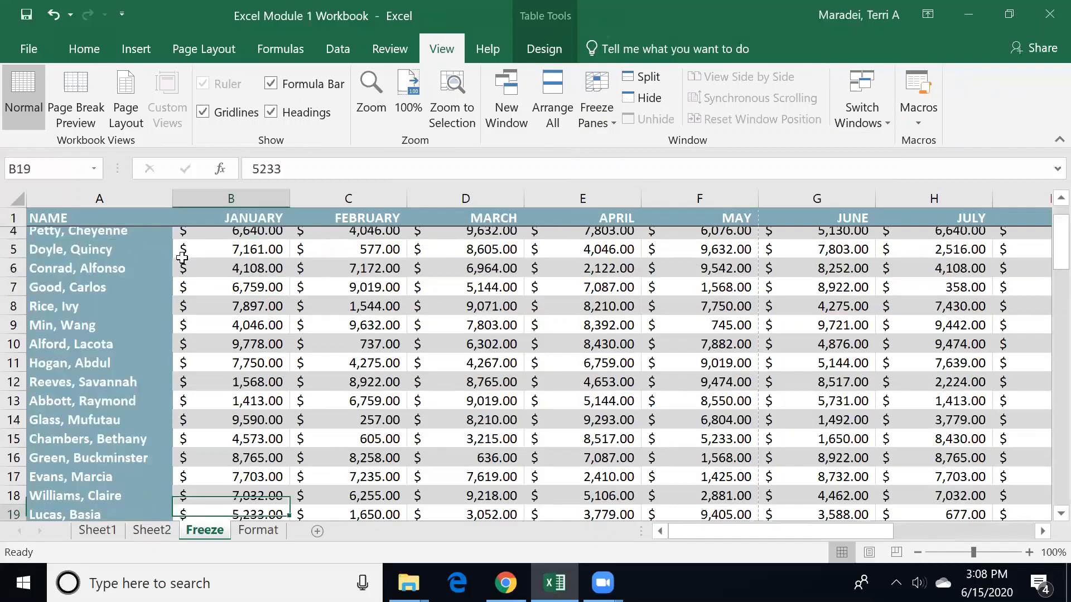
key("Down")
key("Down")
key("Down")
key("Down")
key("Down")
key("Down")
key("Down")
key("Down")
key("Down")
key("Down")
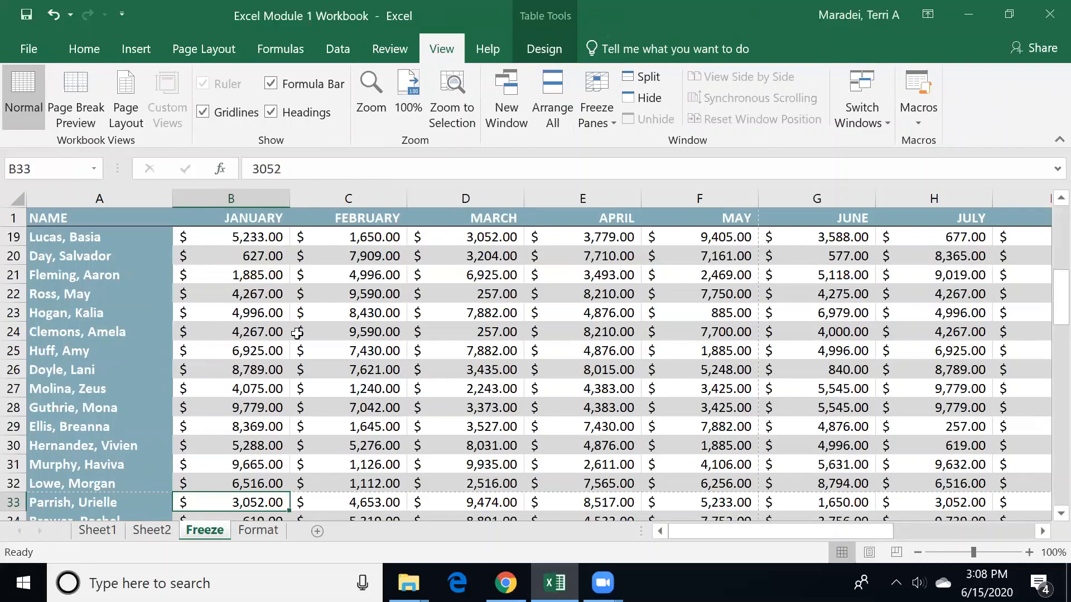
key("Down")
key("Down")
key("Down")
key("Down")
key("Down")
key("Down")
key("Down")
key("Down")
key("Down")
key("Down")
key("Down")
key("Down")
key("Down")
key("Down")
key("Down")
key("Down")
key("Down")
key("Down")
key("Down")
key("Down")
key("Down")
key("Down")
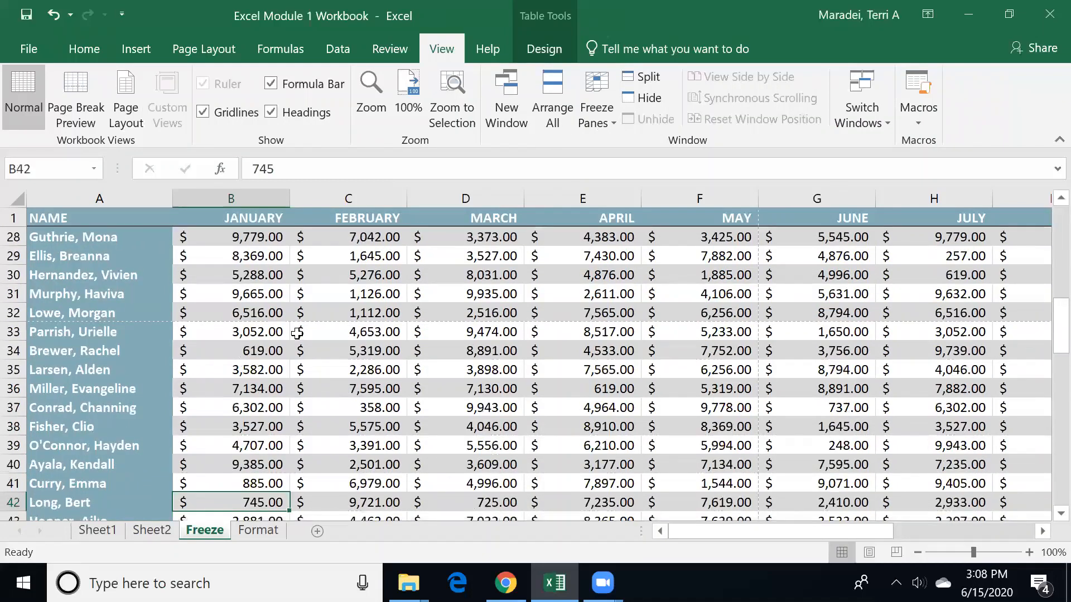
Move down the January column past the end of the table and return to row 80 to examine the frozen header row.
key("Down")
key("Down")
key("Down")
key("Down")
key("Down")
key("Down")
key("Down")
key("Down")
key("Down")
key("Down")
key("Down")
key("Down")
key("Down")
key("Down")
key("Down")
key("Down")
key("Down")
key("Down")
key("Down")
key("Down")
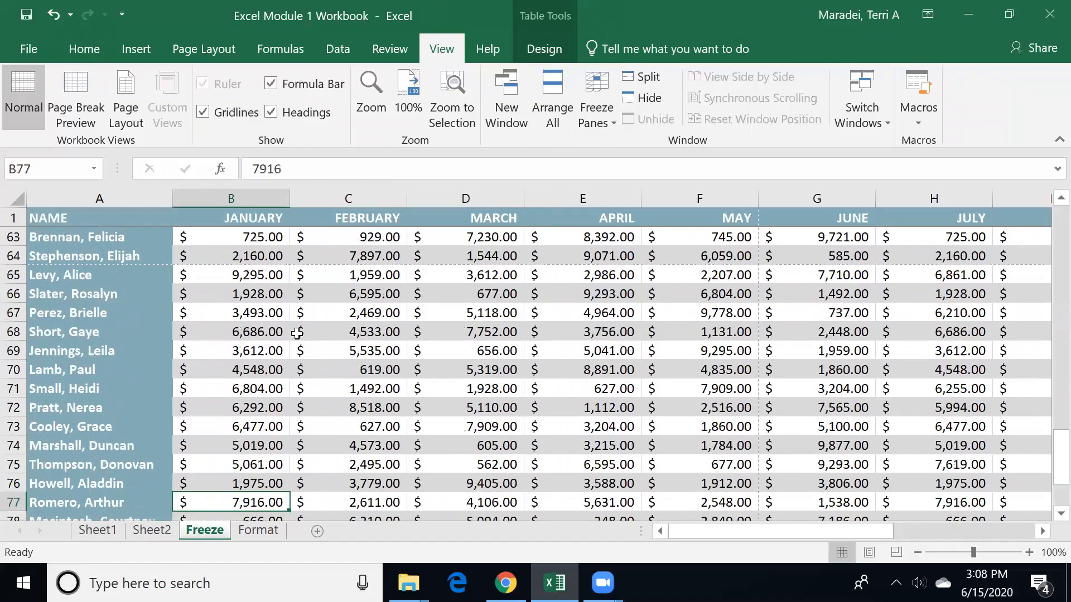
key("Up")
key("Up")
key("Up")
key("Up")
key("Up")
key("Up")
key("Up")
key("Up")
key("Up")
key("Up")
key("Up")
key("Up")
key("Up")
key("Up")
key("Up")
key("Up")
key("Up")
key("Up")
key("Up")
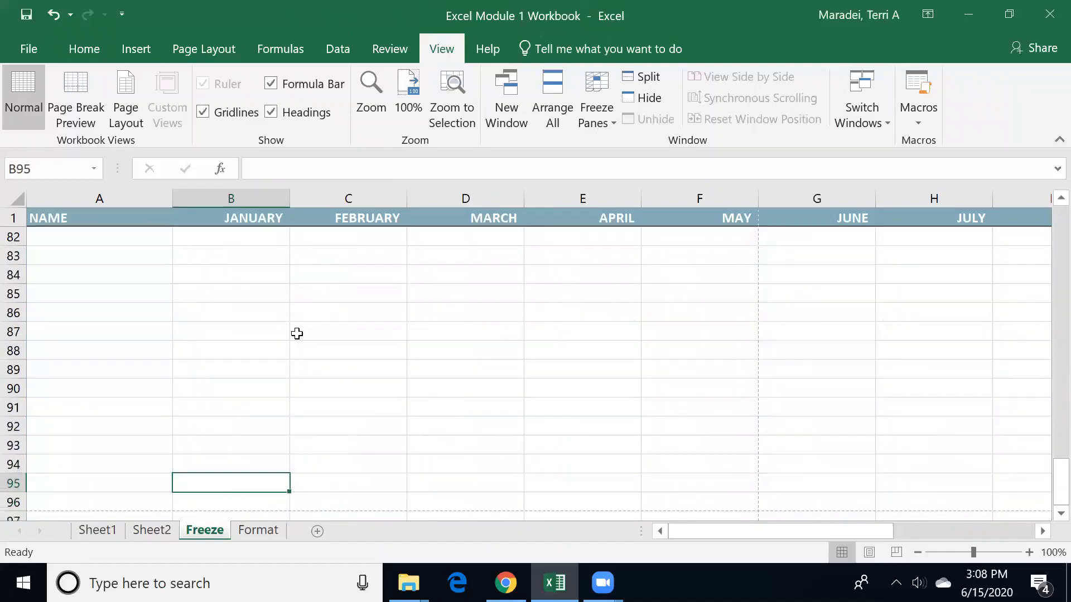
key("Down")
key("Down")
key("Down")
key("Down")
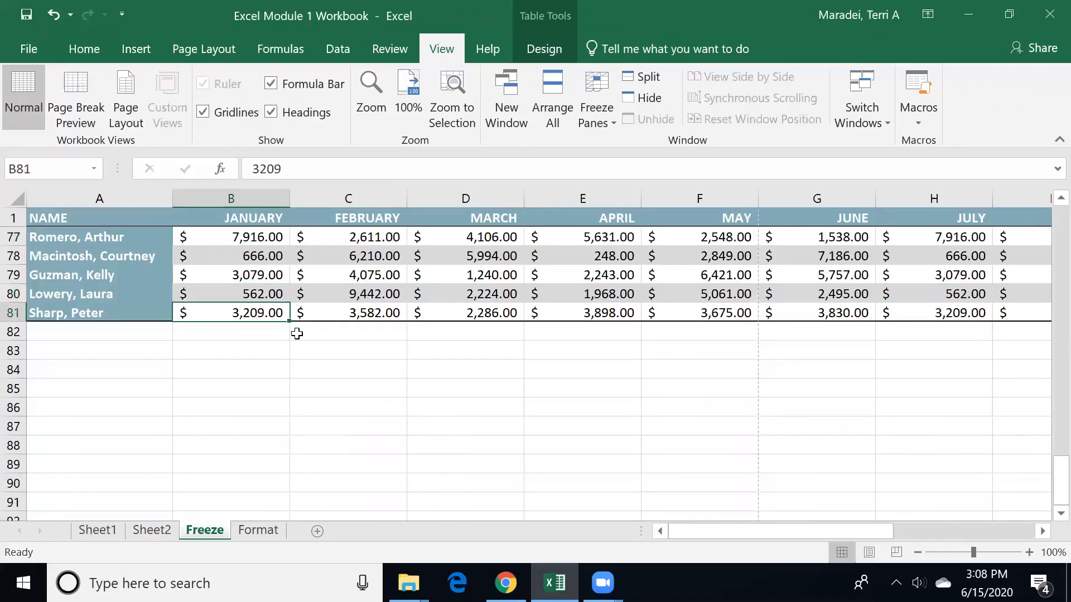
key("Up")
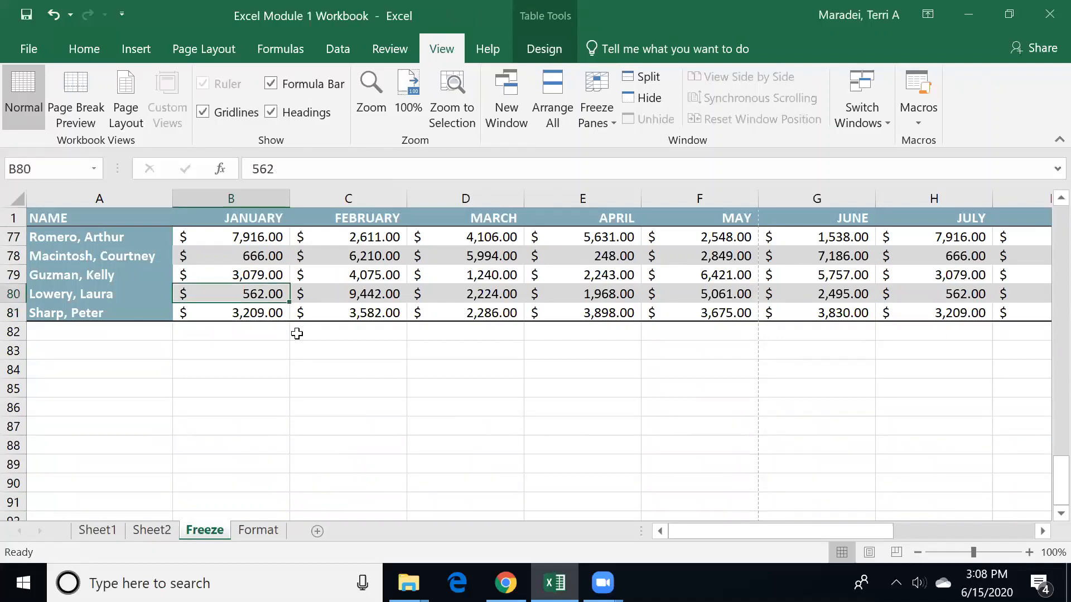
Move across to the June column and go up to its heading in G1 to check the frozen header row.
key("Up")
key("Up")
key("Up")
key("Down")
key("Down")
key("Down")
key("Down")
key("Right")
key("Right")
key("Right")
key("Right")
key("Right")
key("Up")
key("Up")
key("Up")
key("Up")
key("Up")
key("Up")
key("Up")
key("Up")
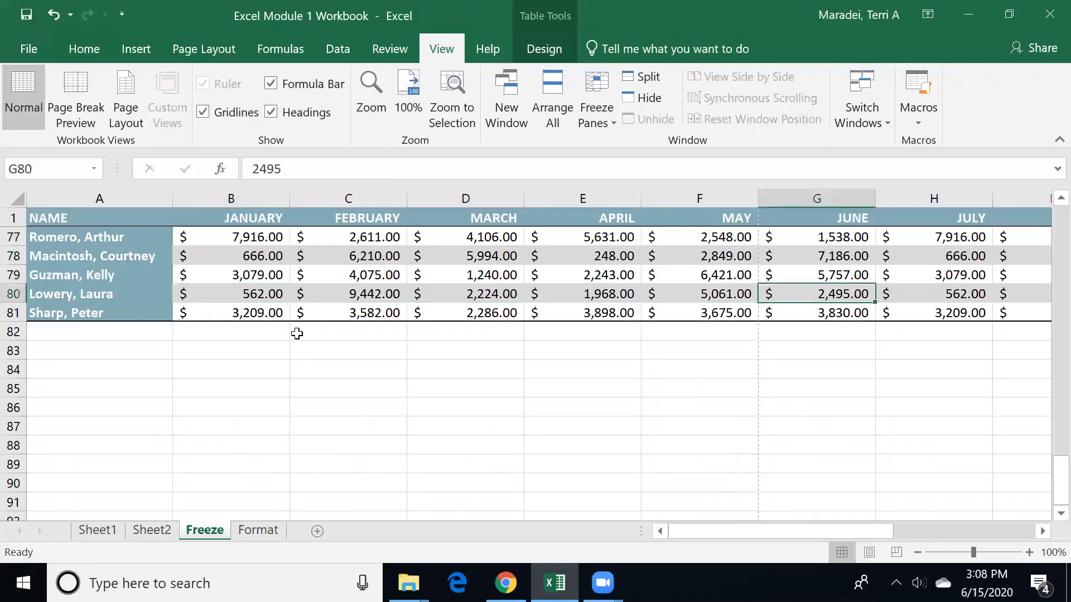
key("Up")
key("Up")
key("Up")
key("Up")
key("Up")
key("Up")
key("Up")
key("Up")
key("Up")
key("Up")
key("Up")
key("Up")
key("Up")
key("Up")
key("Up")
key("Up")
key("Up")
key("Up")
key("Up")
key("Up")
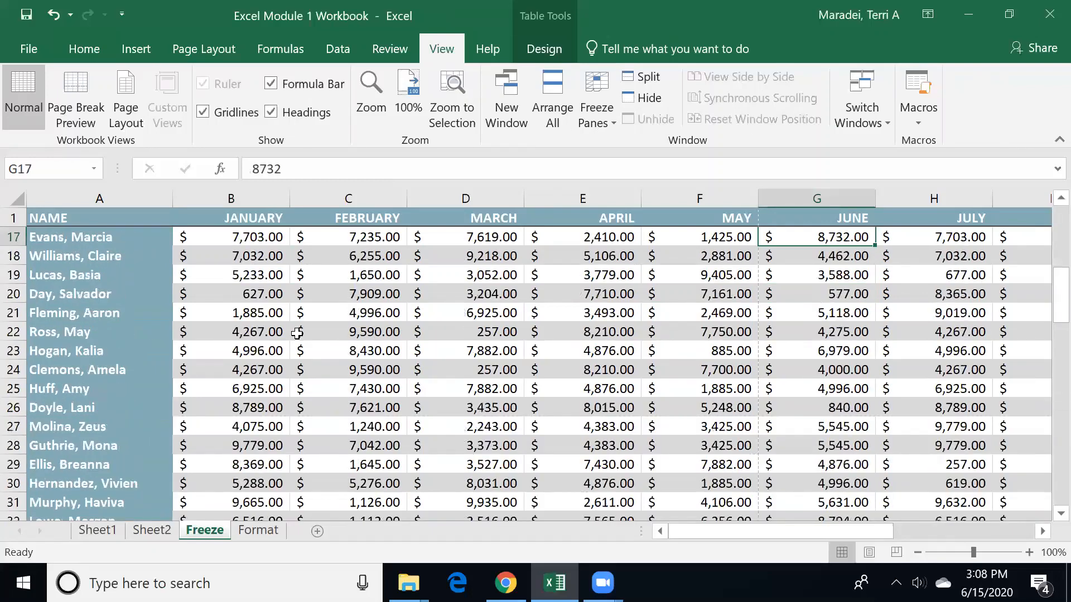
key("ctrl+Up")
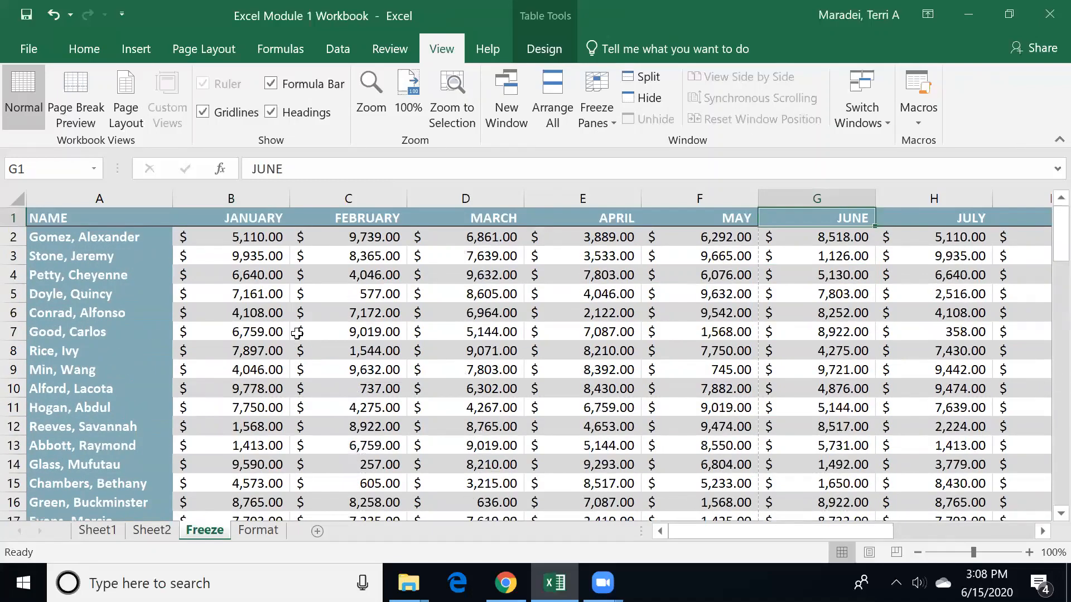
Select cell B2 and unfreeze the panes of the Freeze sheet.
left_click(279, 235)
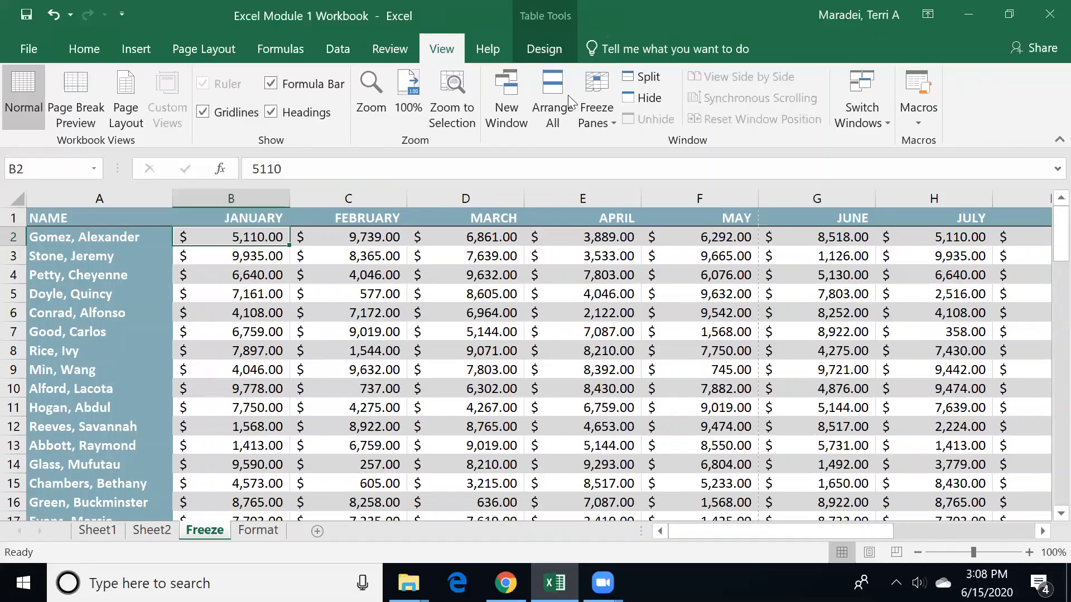
left_click(605, 111)
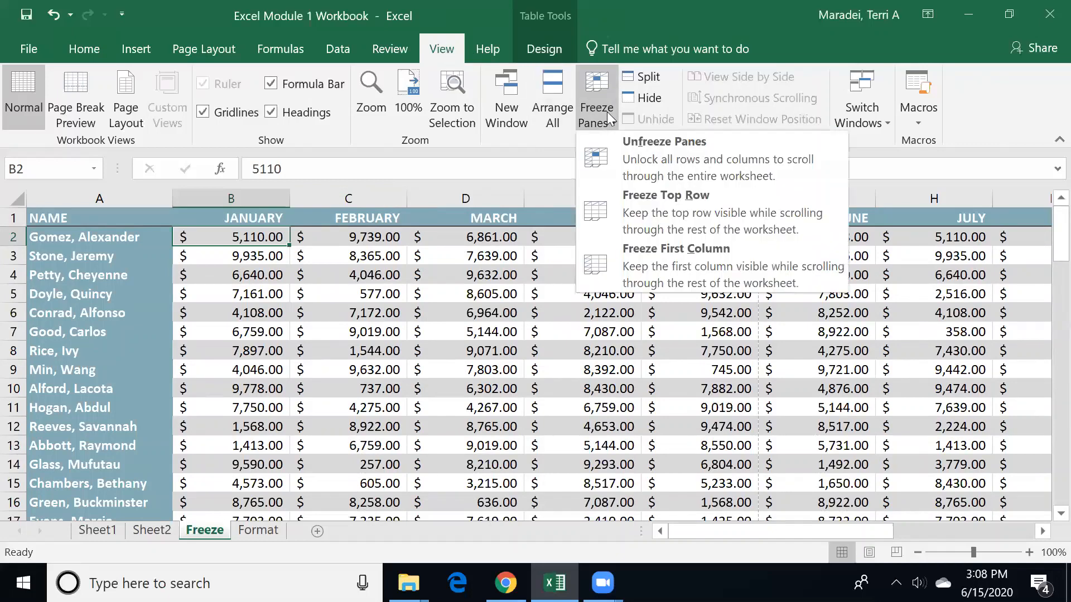
left_click(636, 156)
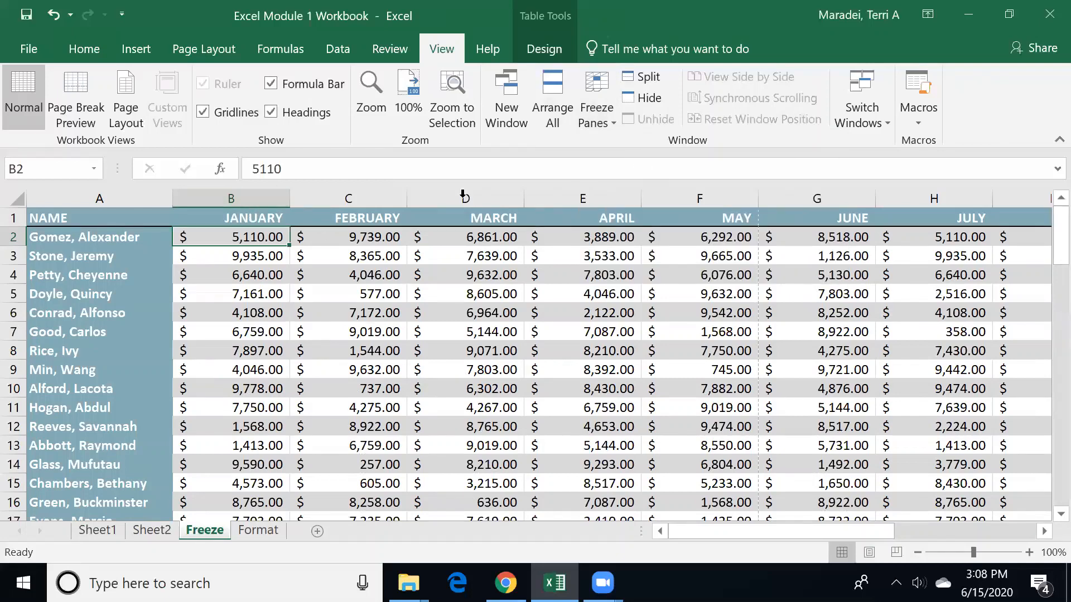
Freeze the top row again, and replace that with freezing the first column.
left_click(615, 113)
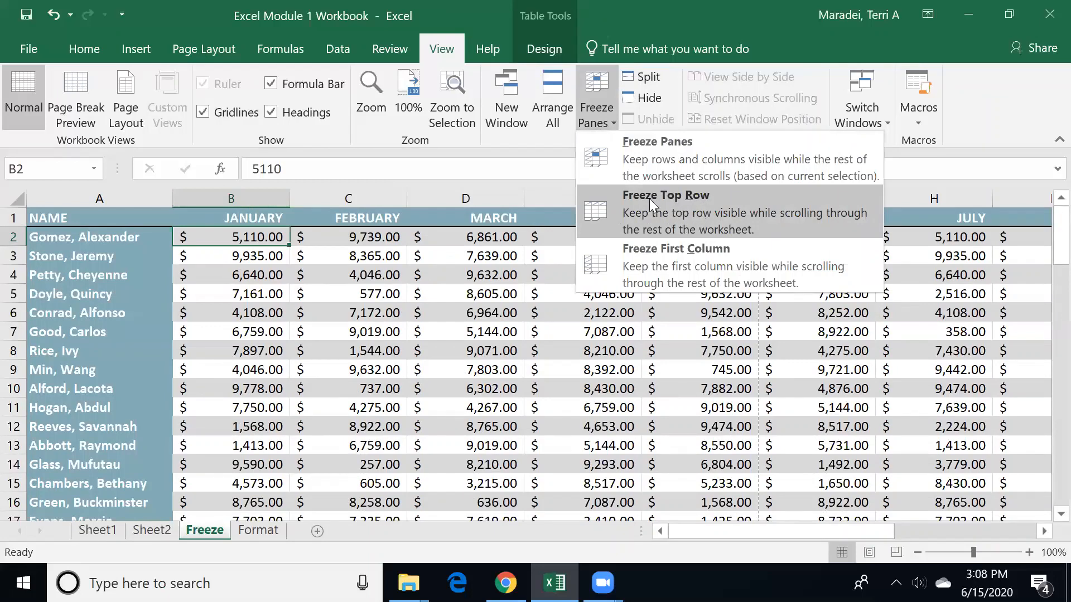
left_click(649, 199)
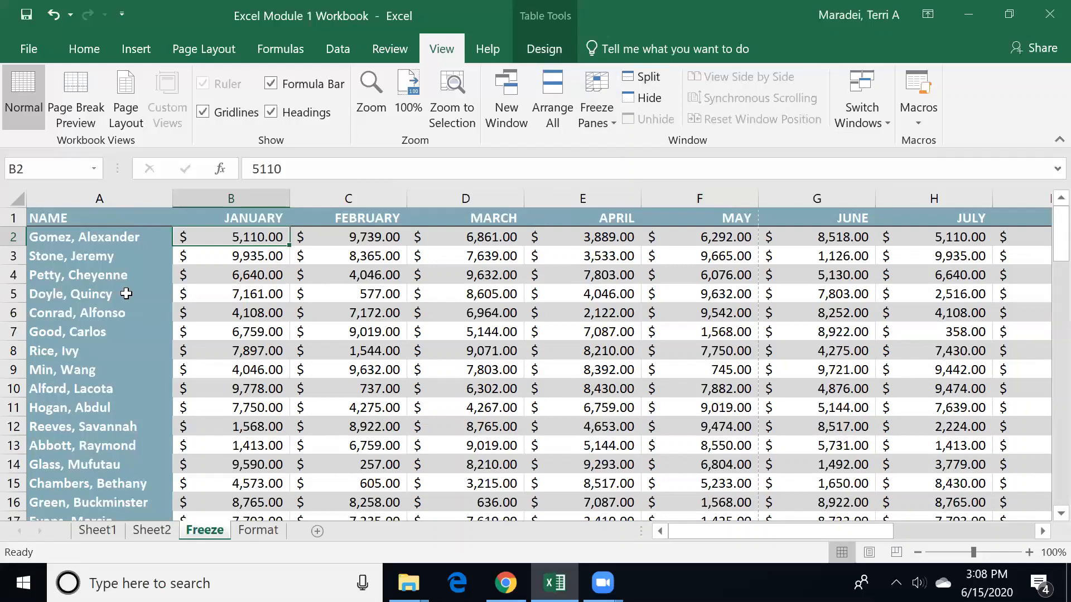
left_click(600, 110)
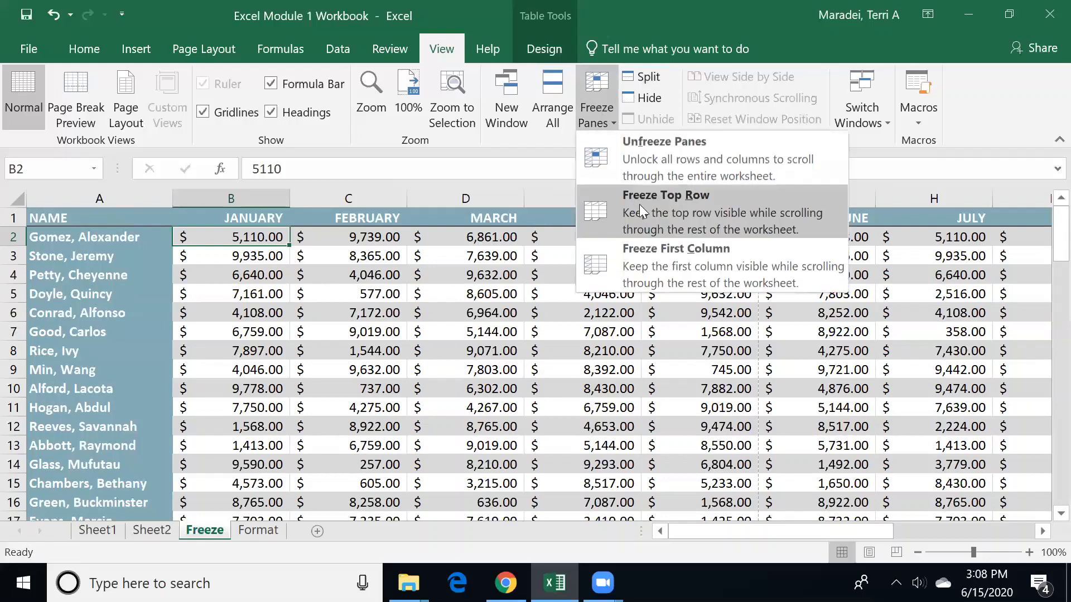
left_click(650, 248)
Look across the month columns to December and return to C2 to check how the name column behaves.
key("Right")
key("Right")
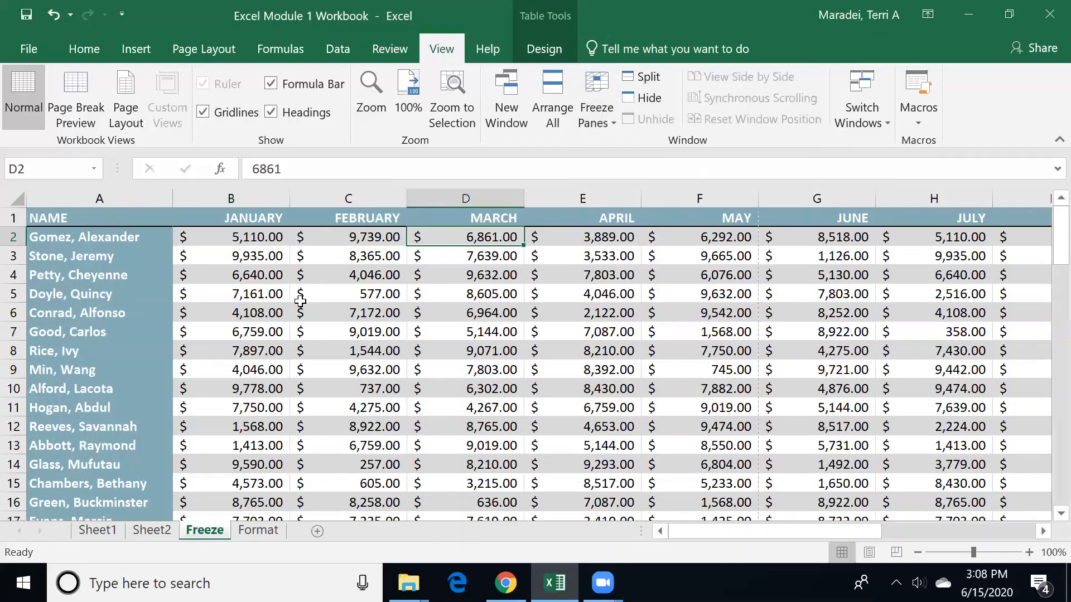
key("Right")
key("Right")
key("Right")
key("Right")
key("Right")
key("Right")
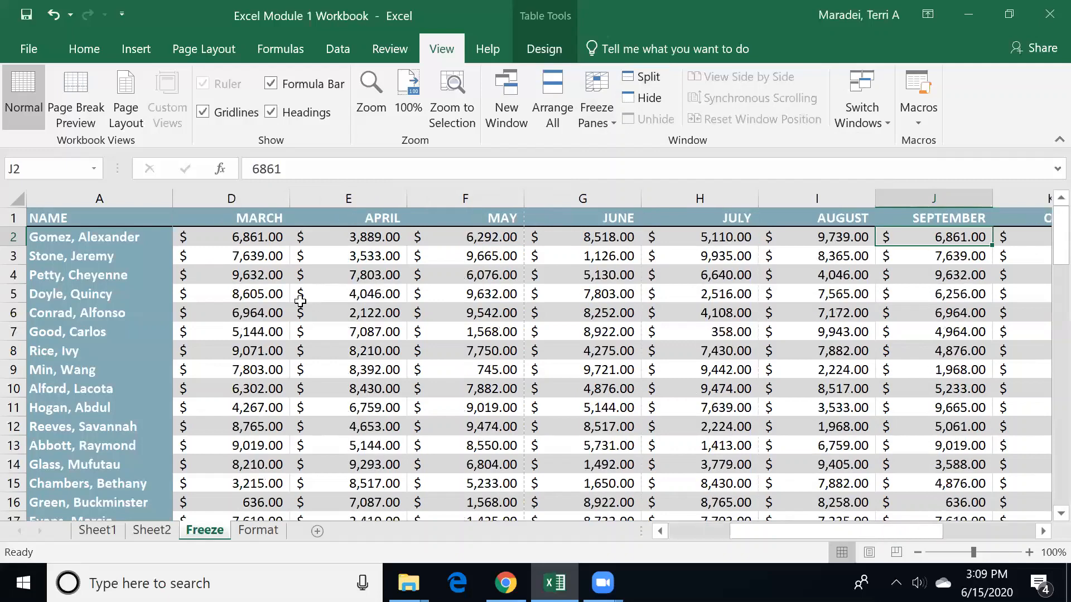
key("Right")
key("Right")
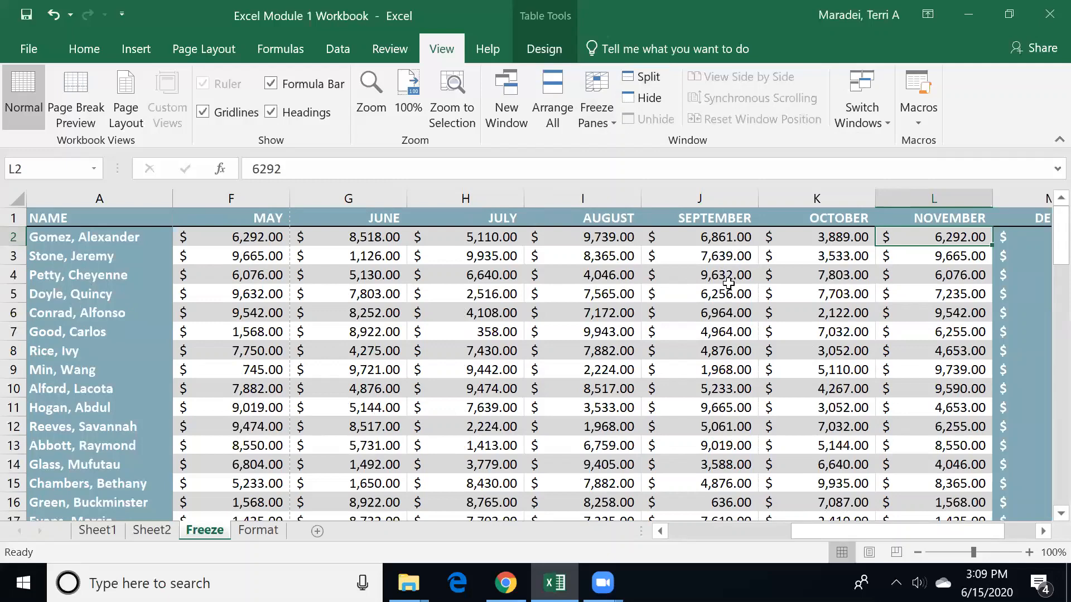
scroll(728, 283, "right", 3)
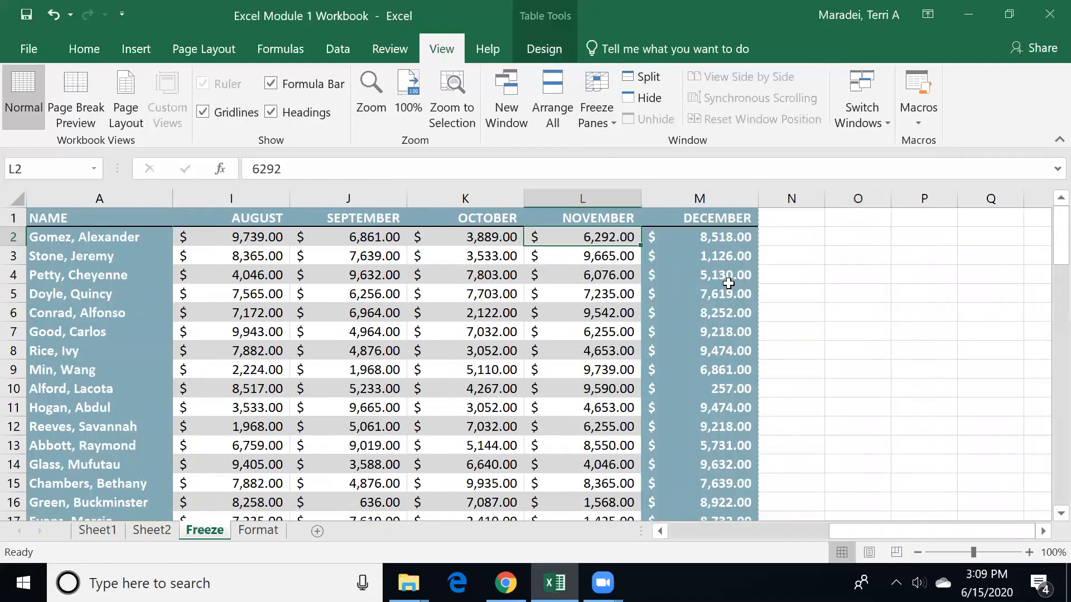
key("Left")
key("Left")
key("Left")
key("Left")
key("Left")
key("Left")
key("Left")
key("Left")
key("Left")
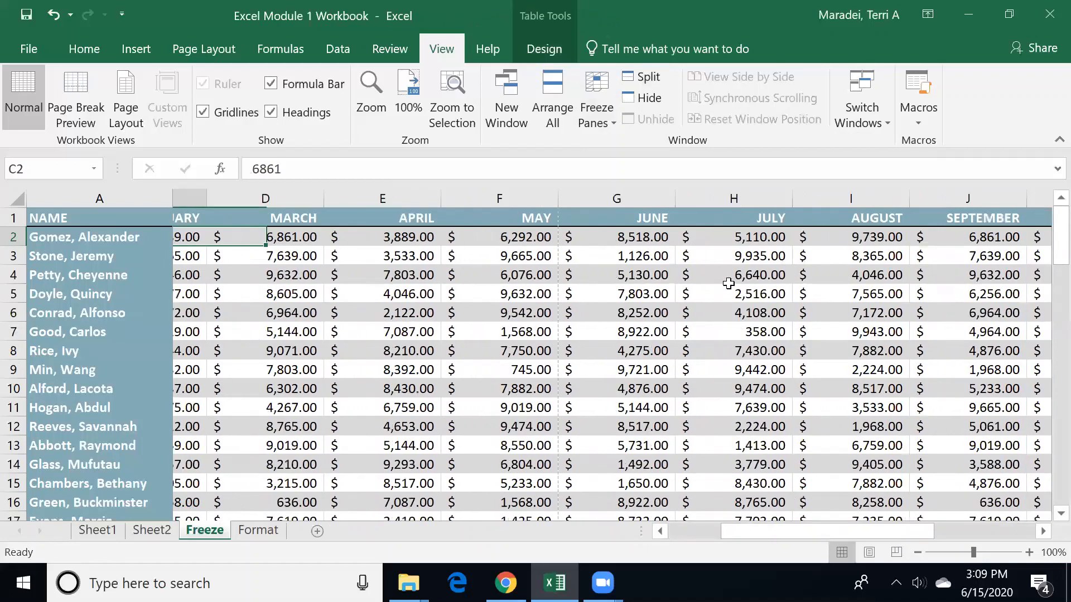
key("Left")
key("Left")
key("Right")
key("Left")
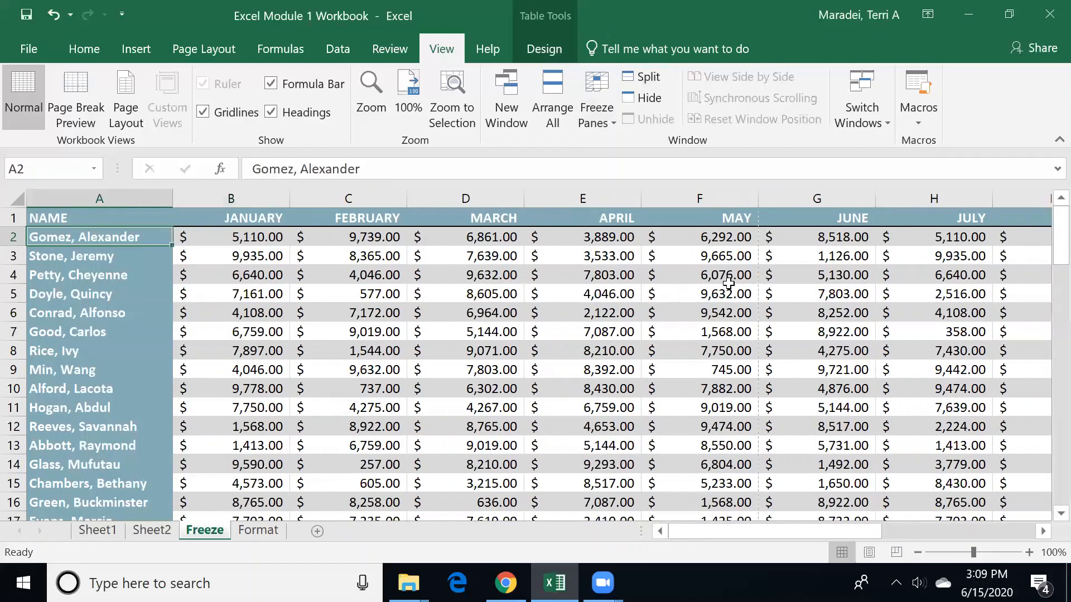
key("Right")
key("Right")
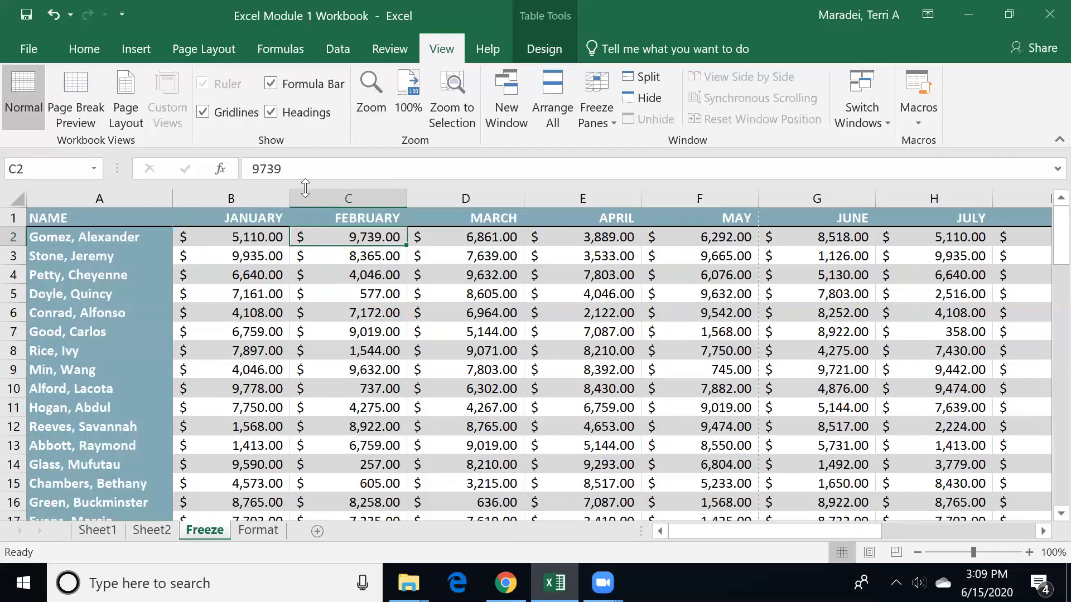
left_click(340, 172)
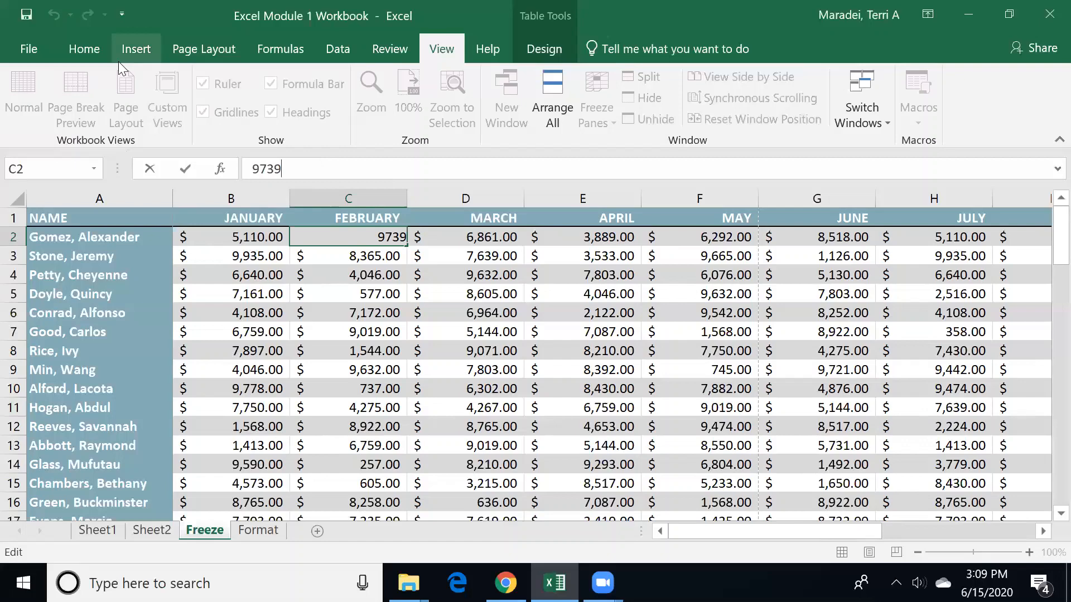
left_click(133, 51)
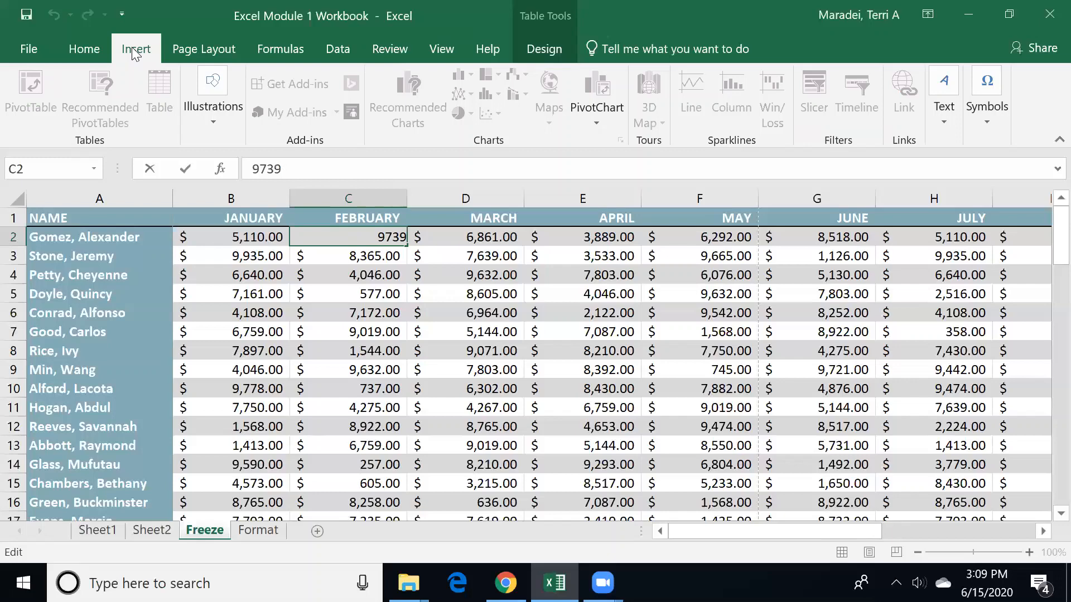
left_click(945, 124)
left_click(425, 342)
left_click(424, 342)
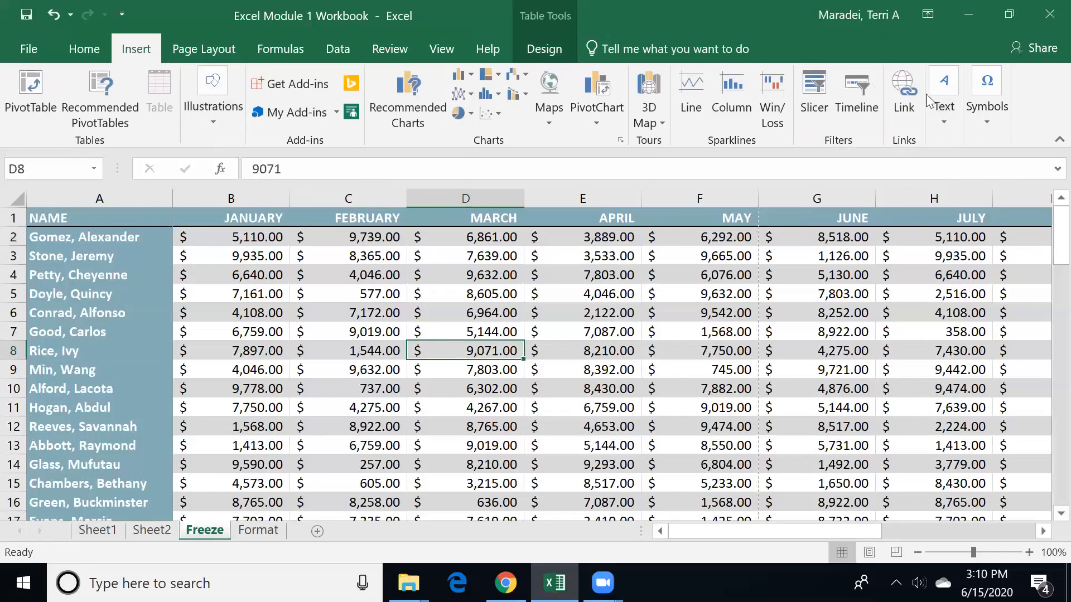
Insert a header and footer on the Freeze sheet, agreeing to unfreeze its panes for Page Layout View.
left_click(945, 120)
left_click(891, 165)
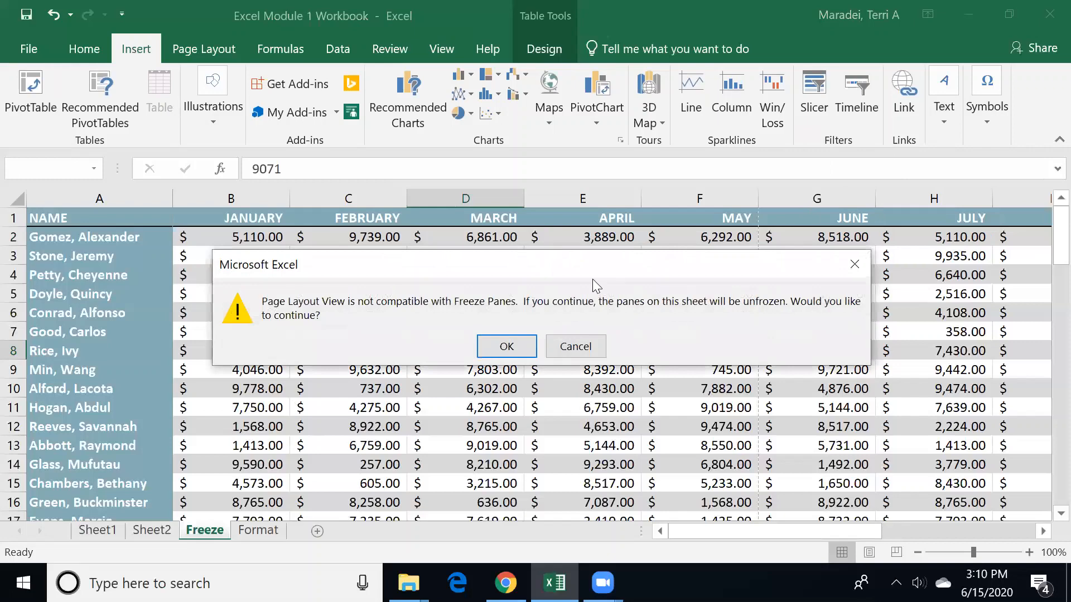
left_click(513, 344)
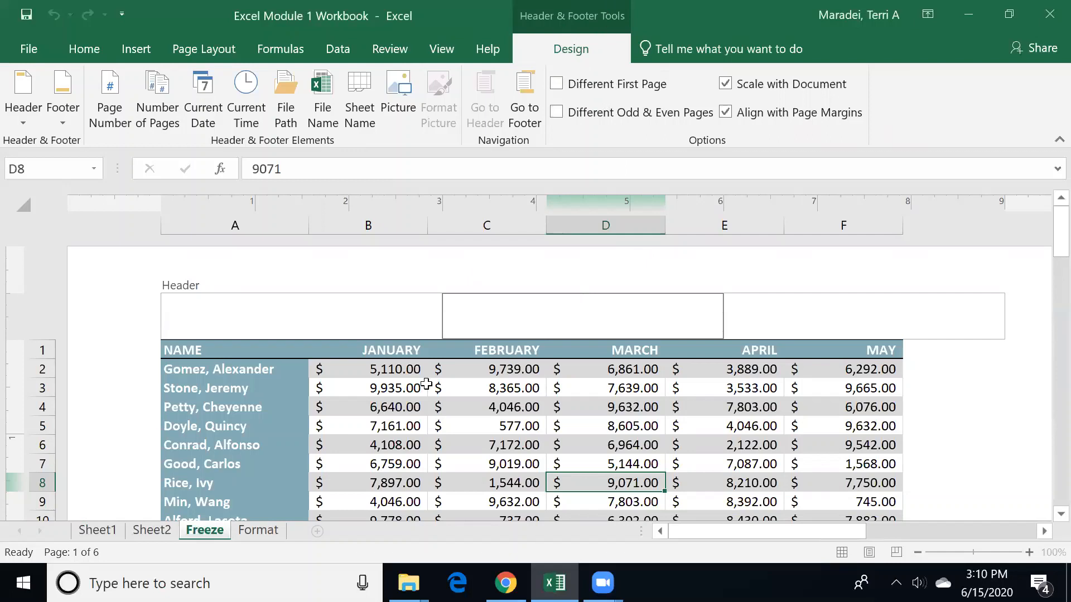
Look through the left, center and right sections of the page header.
left_click(295, 307)
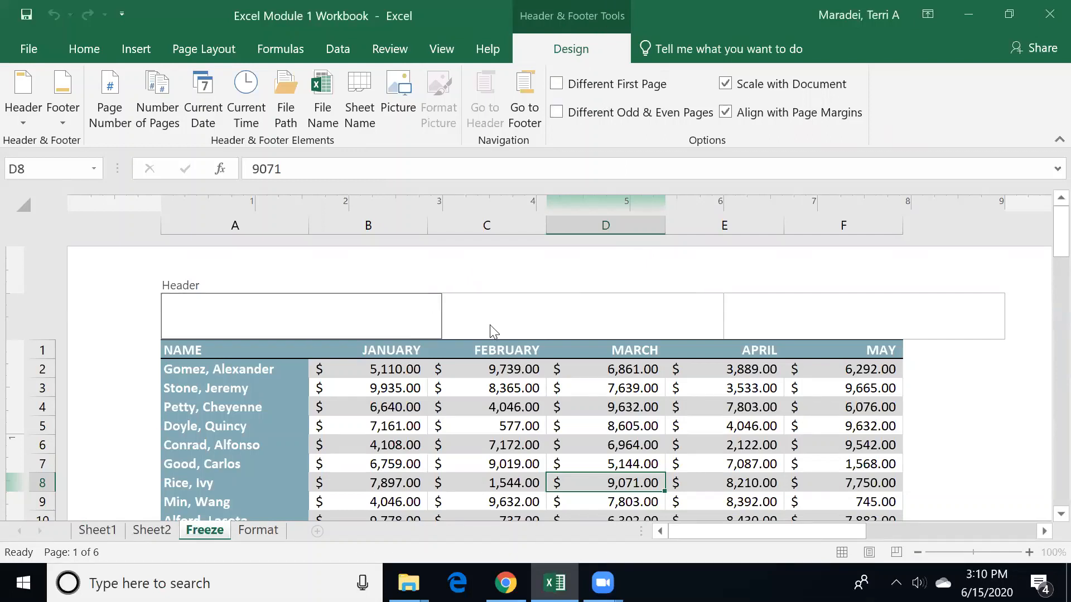
left_click(583, 319)
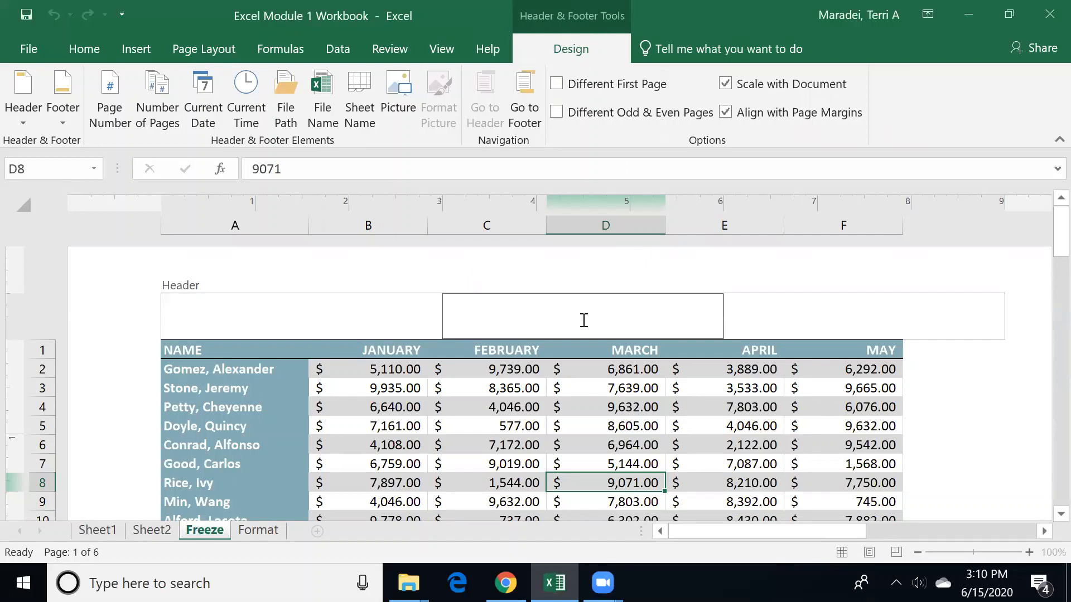
left_click(781, 315)
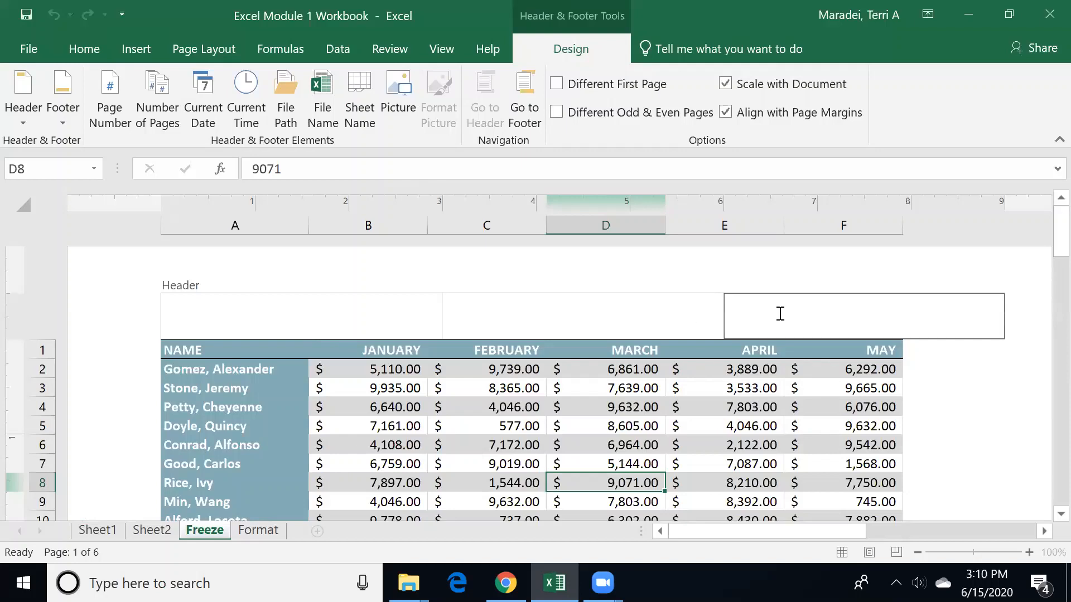
left_click(315, 316)
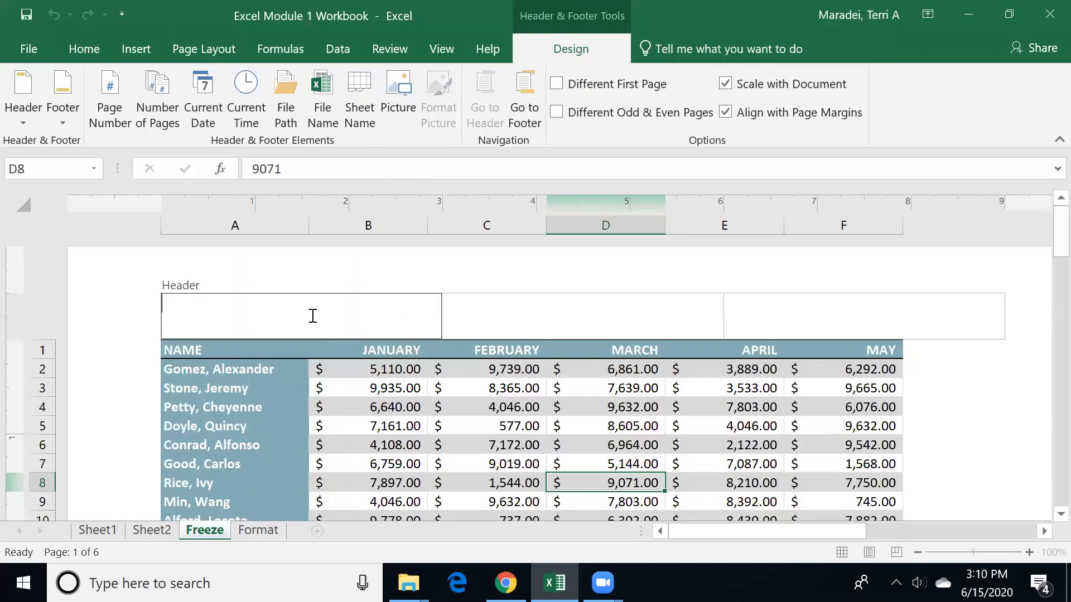
left_click(530, 312)
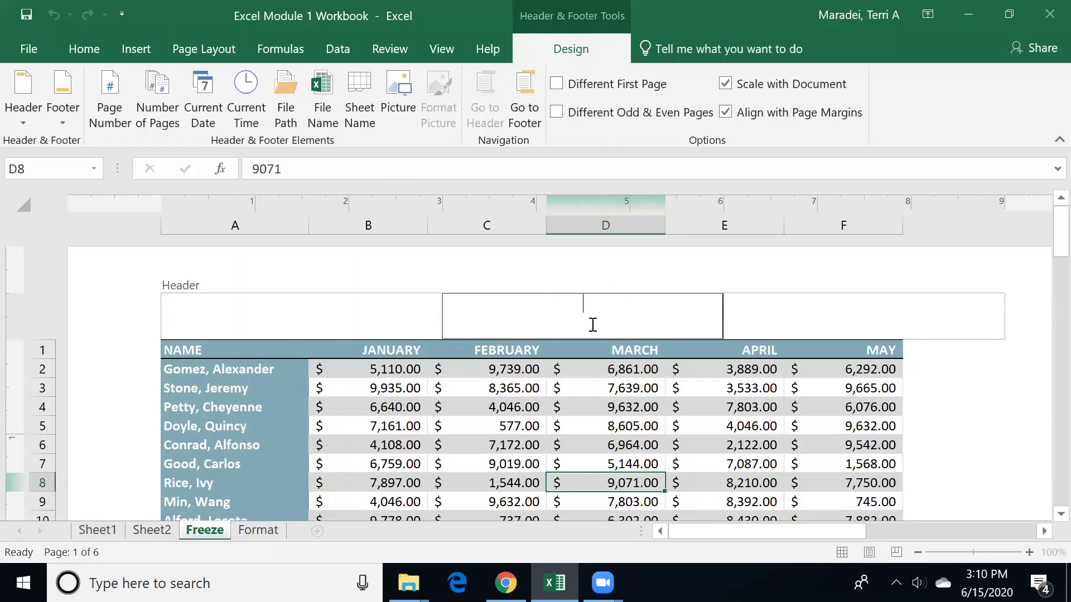
left_click(820, 313)
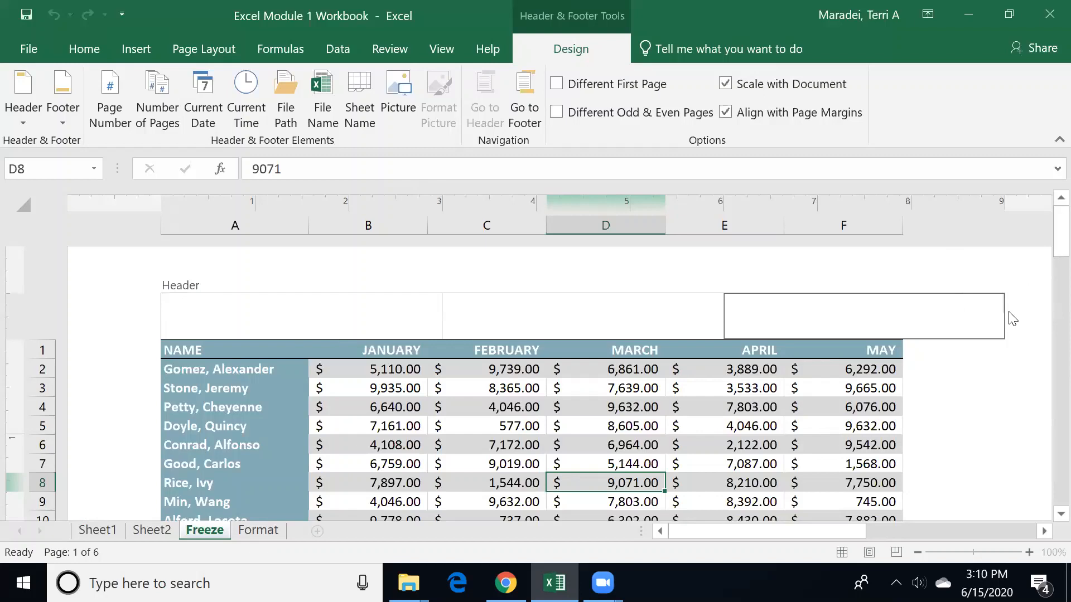
Enter "Your Name" as the text of the header's left section.
left_click(192, 302)
type("Terri")
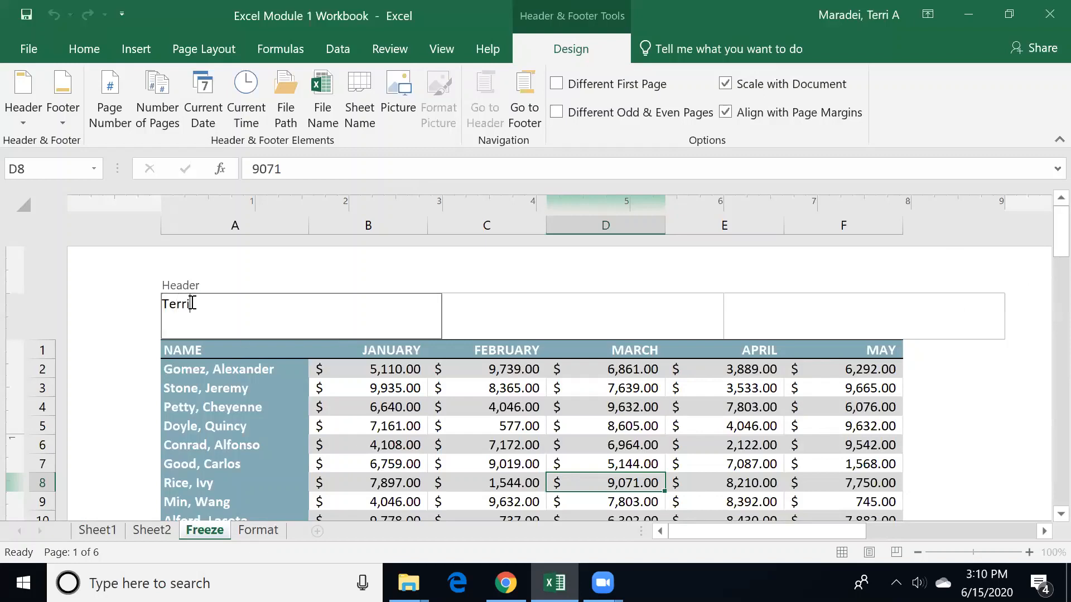
key("BackSpace")
key("BackSpace")
key("BackSpace")
key("BackSpace")
key("BackSpace")
type("Your Name")
Insert the automatic page number in the header's center section, and reopen that section to view its field code.
left_click(576, 317)
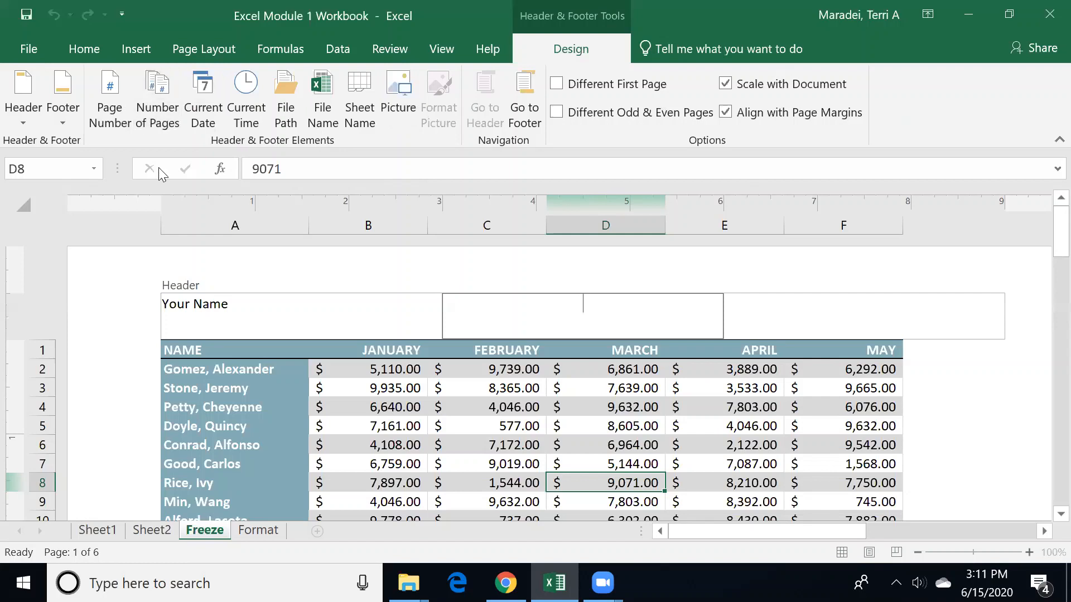
left_click(110, 97)
left_click(848, 318)
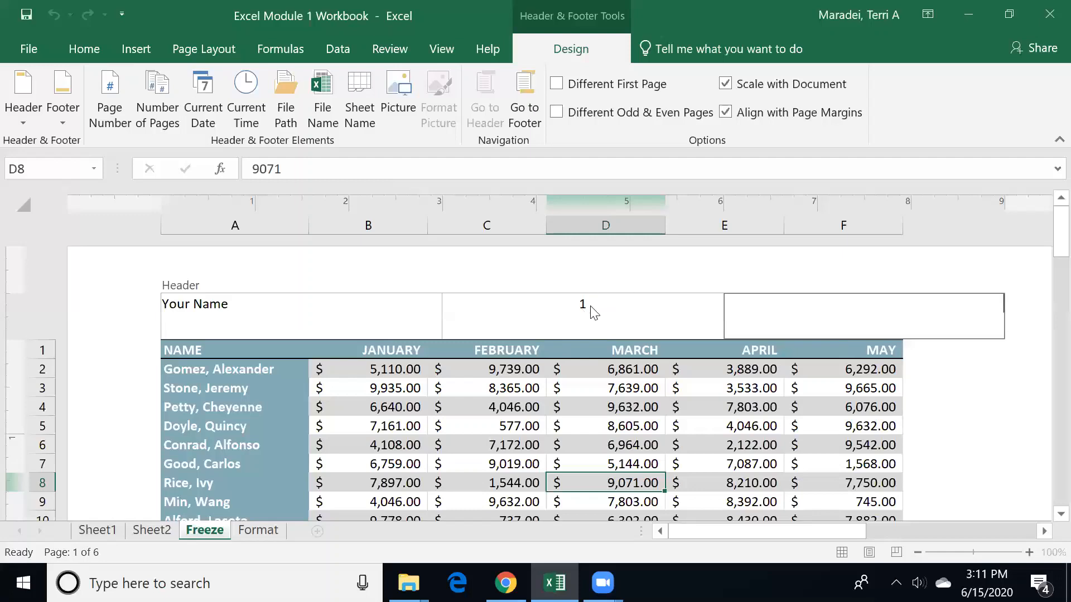
left_click(675, 310)
left_click(675, 310)
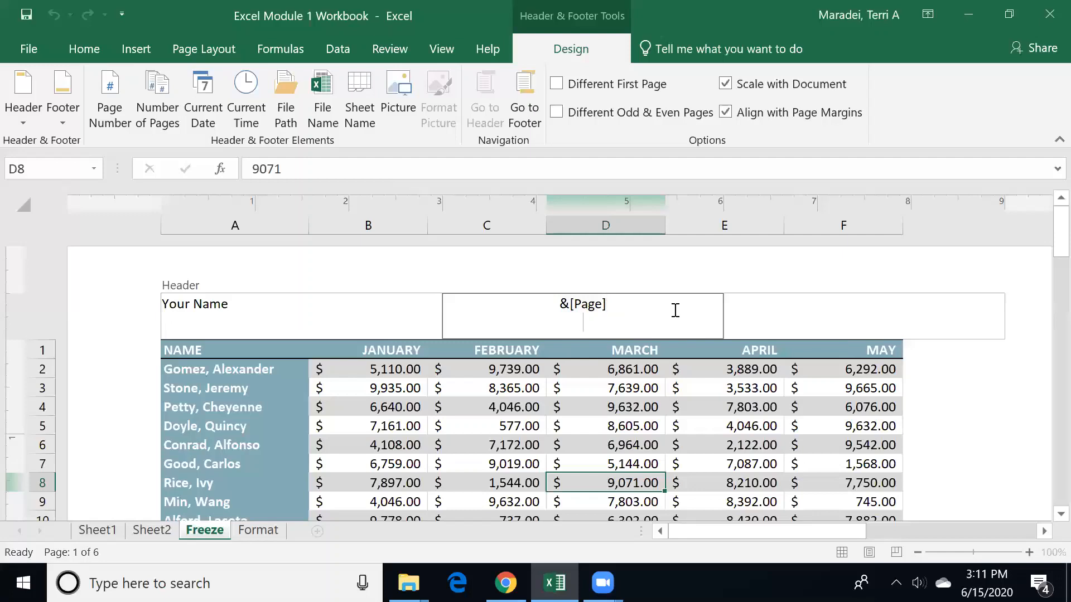
Add the sheet name below the page number in the header's center section and the file name in the right section.
left_click(356, 90)
left_click(828, 328)
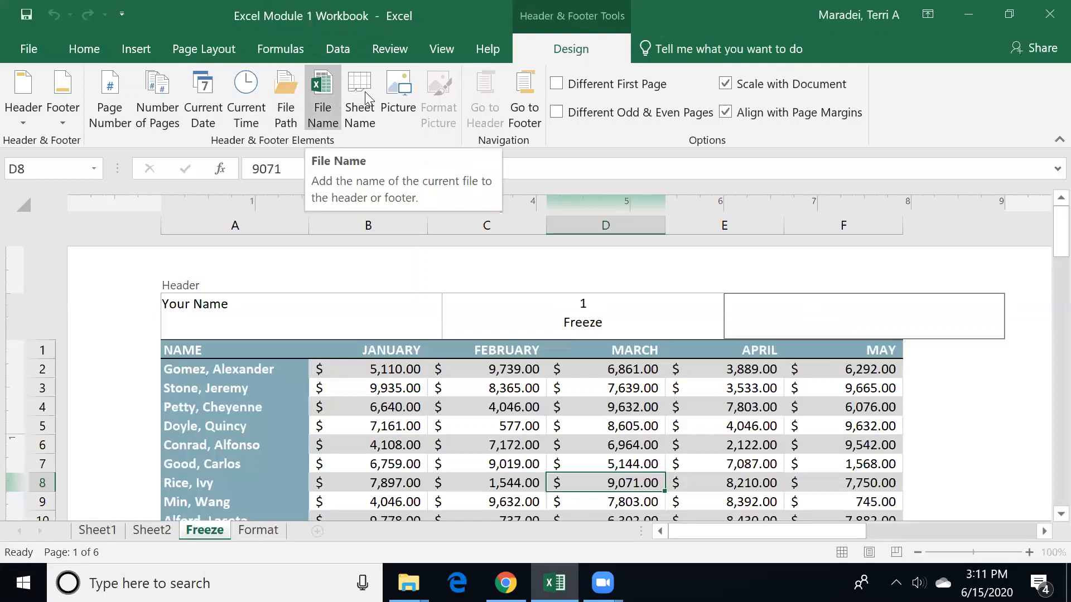
left_click(331, 91)
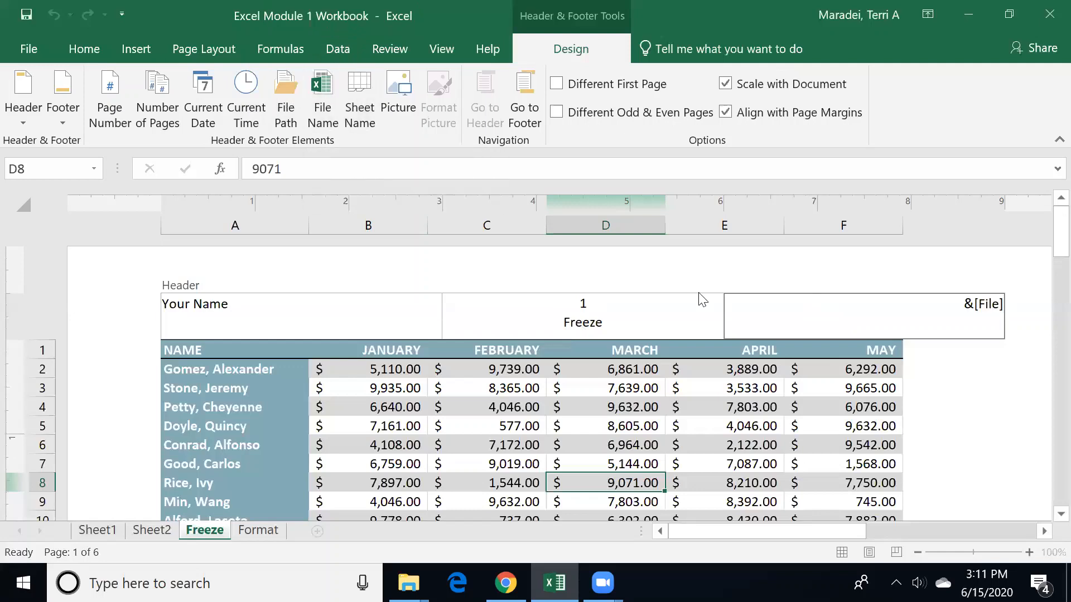
Check the header's center and left sections, leave header editing and return the Freeze sheet to Normal view.
left_click(674, 303)
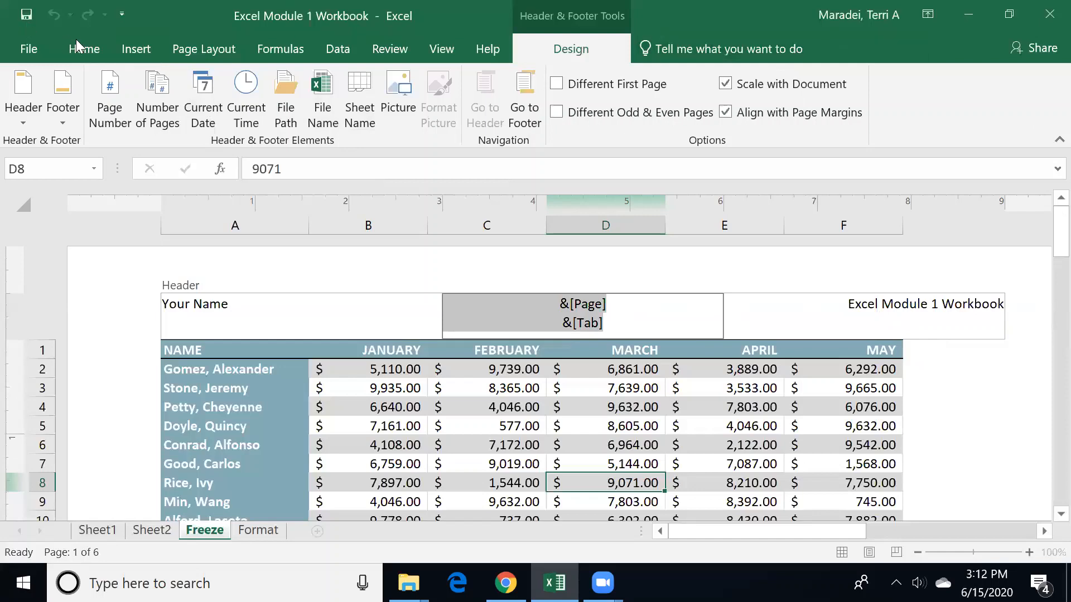
left_click(294, 335)
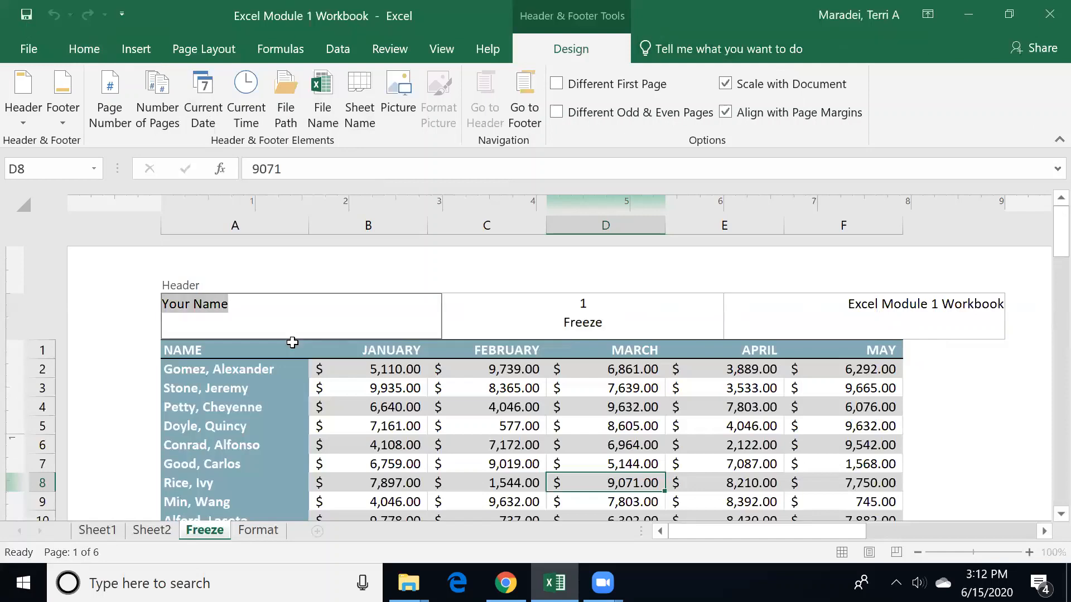
left_click(293, 343)
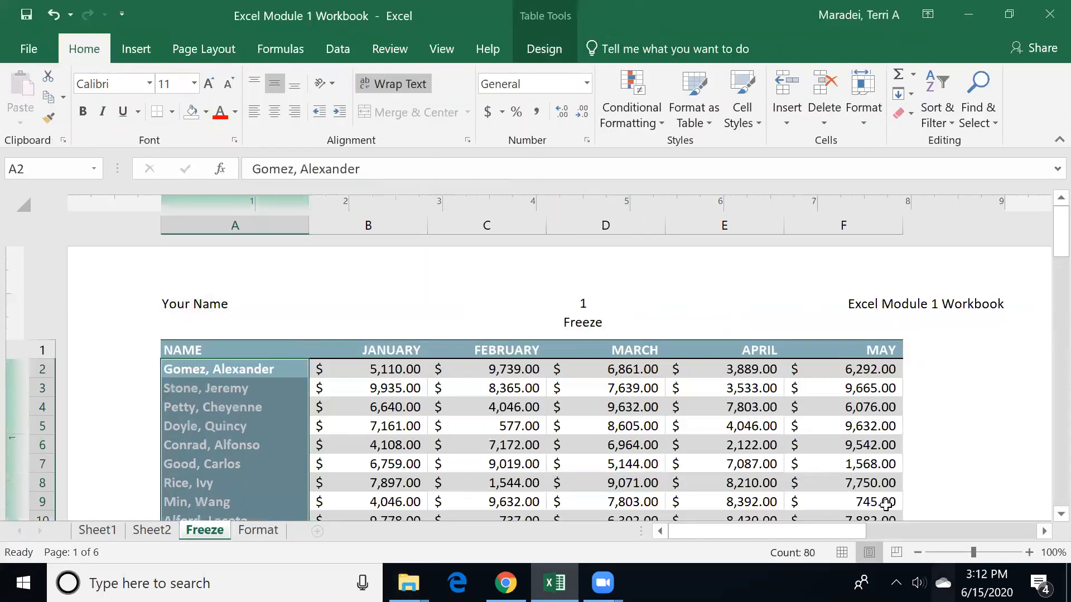
left_click(843, 553)
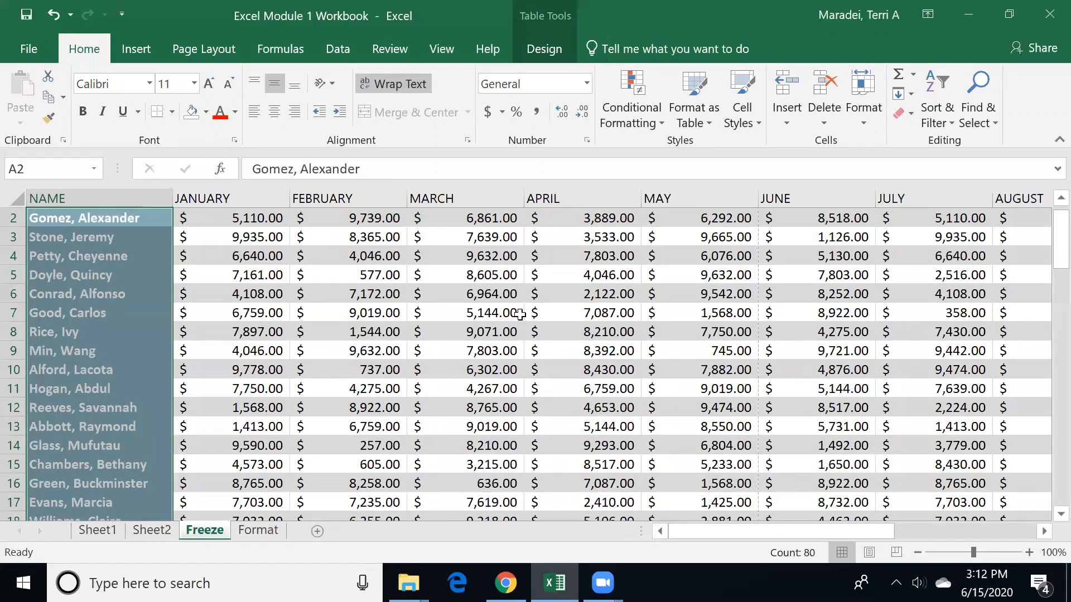
Examine the workbook's file information and the Summary, Statistics, Contents and General details in its Advanced Properties, and return to the sheet.
left_click(35, 50)
left_click(24, 33)
left_click(22, 47)
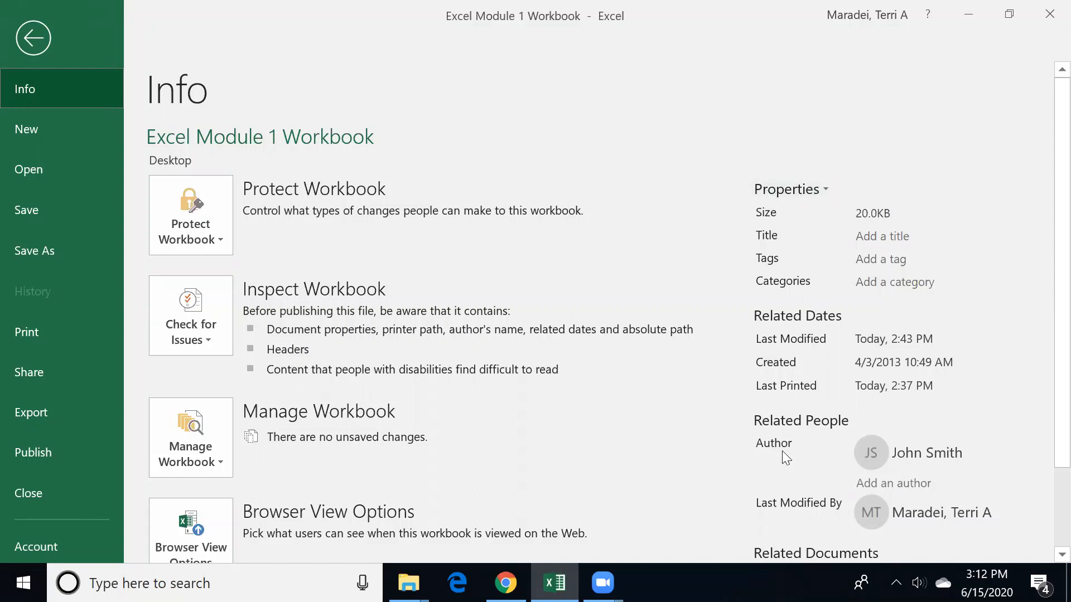
mouse_move(937, 456)
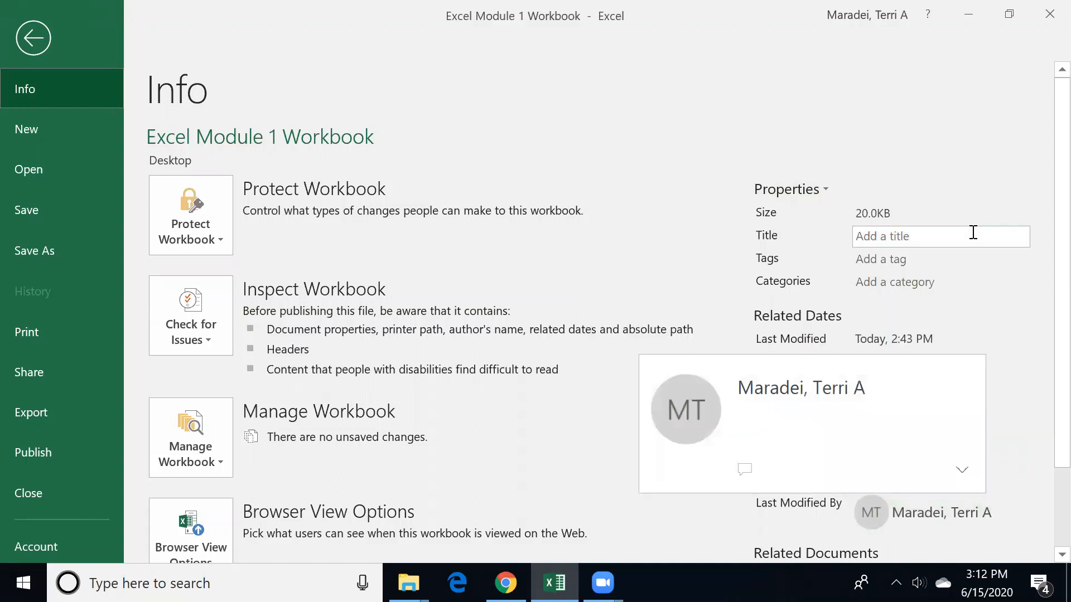
left_click(823, 189)
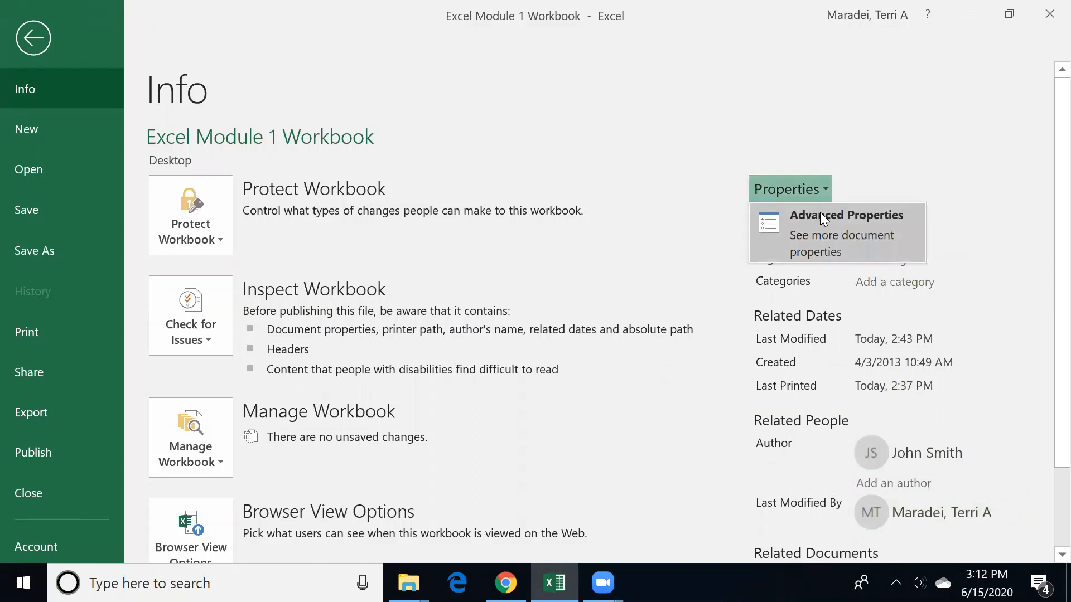
left_click(820, 212)
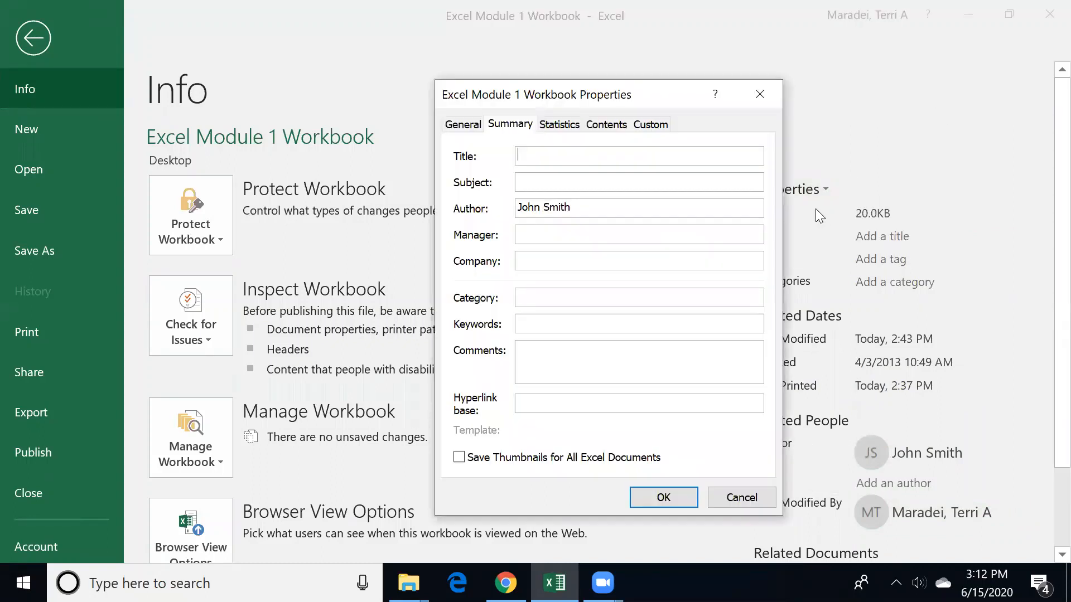
left_click(556, 128)
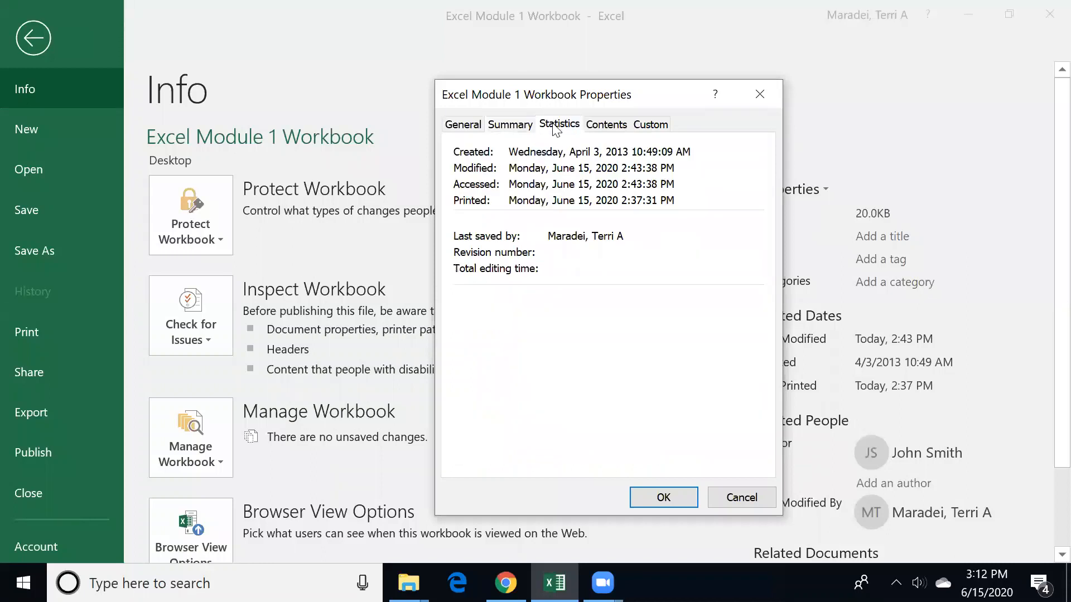
left_click(610, 133)
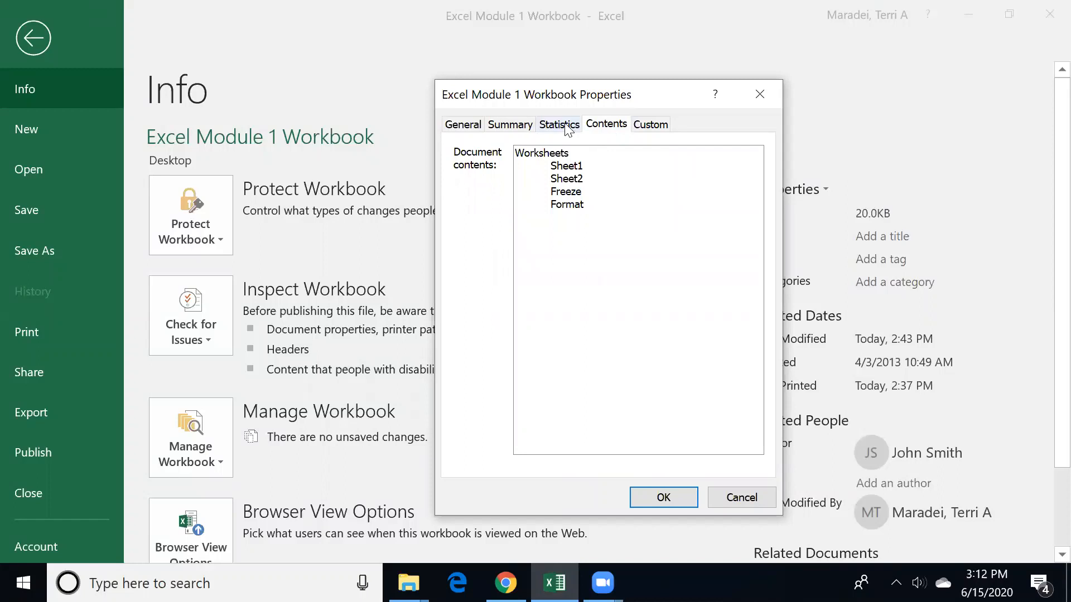
left_click(460, 125)
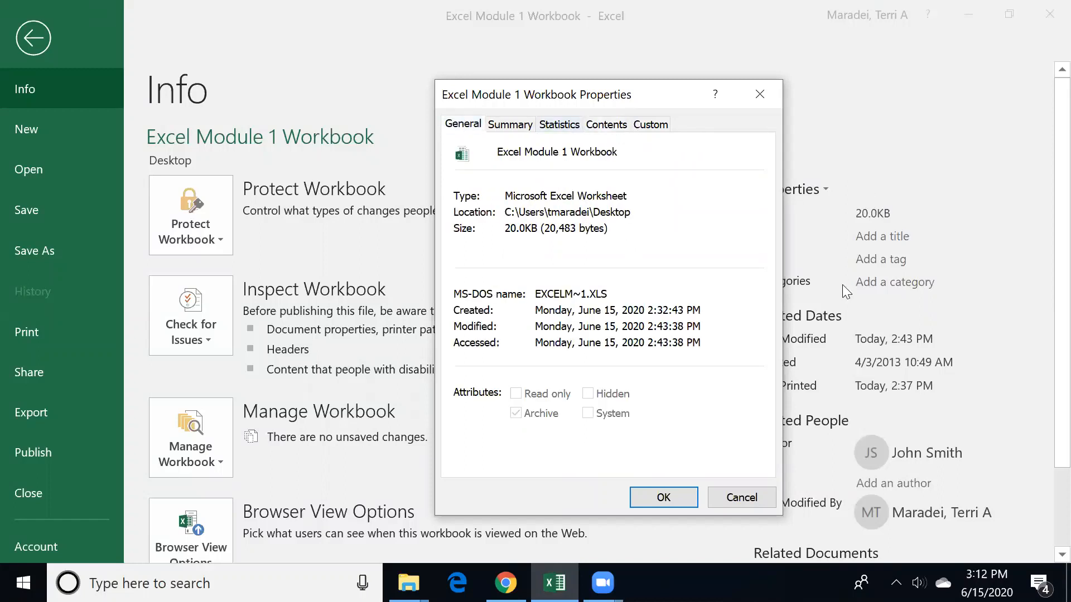
left_click(742, 497)
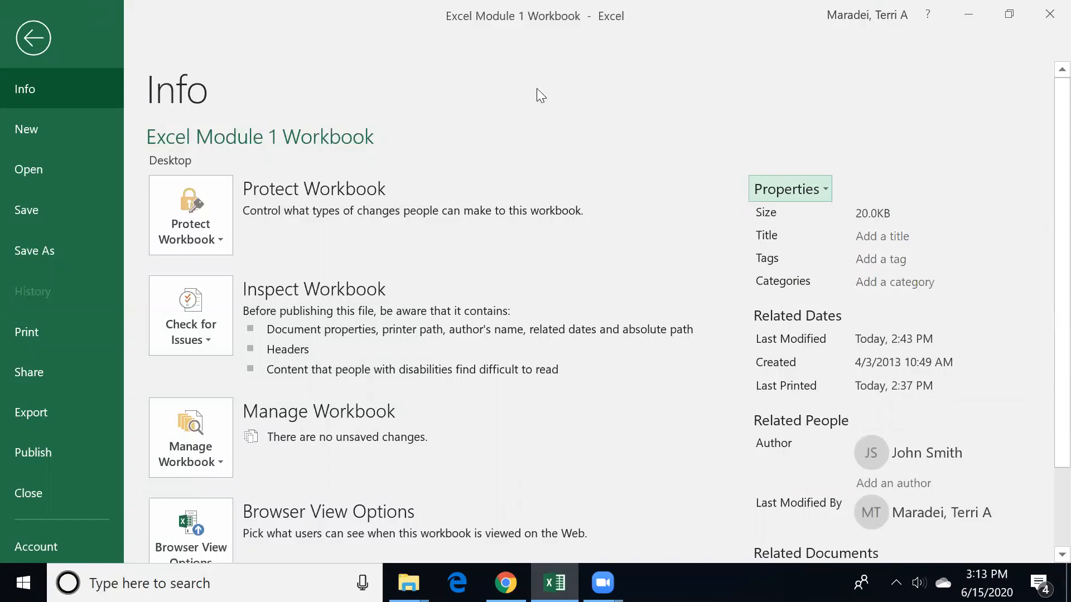
left_click(33, 36)
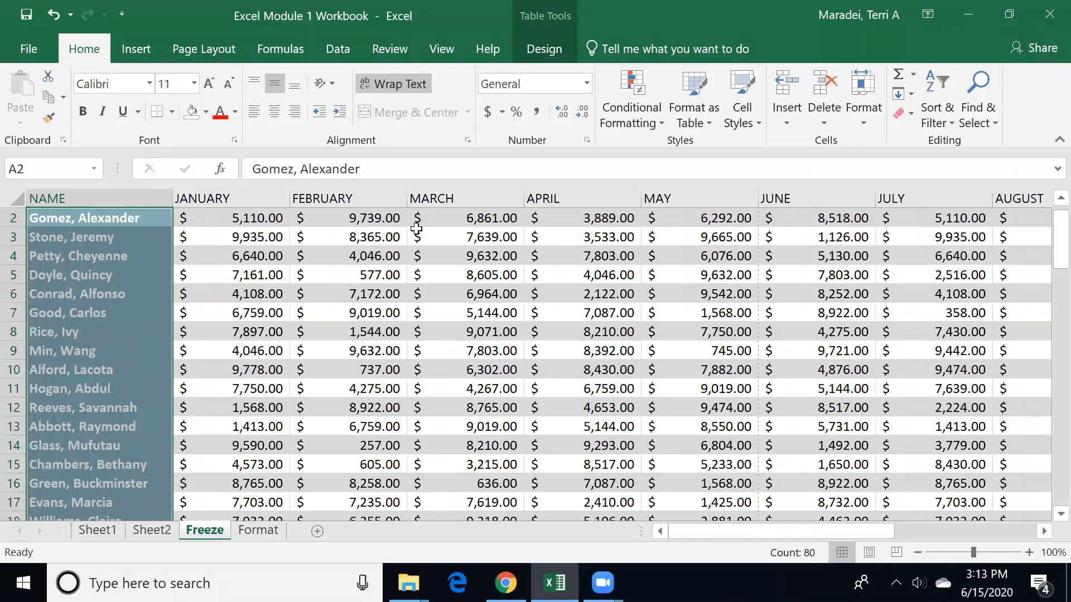
Look at the page orientation options available for the Freeze sheet.
left_click(494, 411)
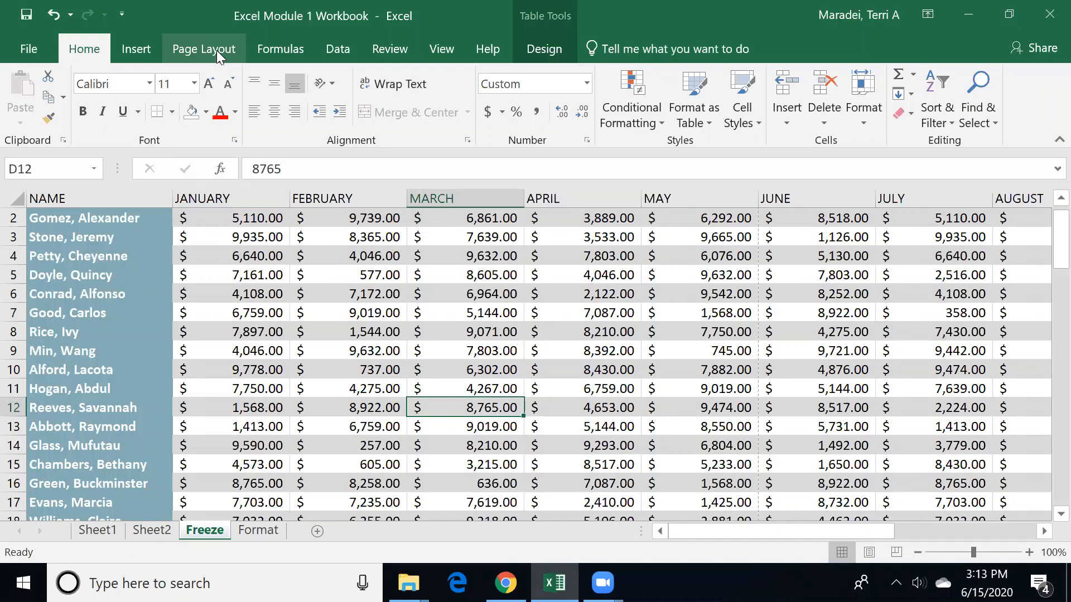
left_click(307, 231)
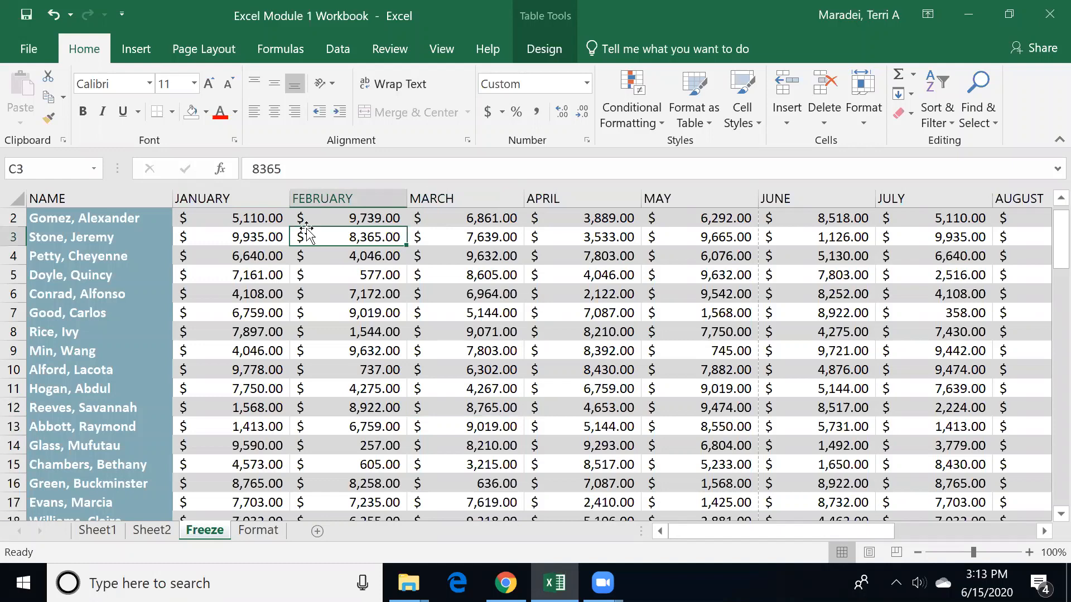
left_click(205, 50)
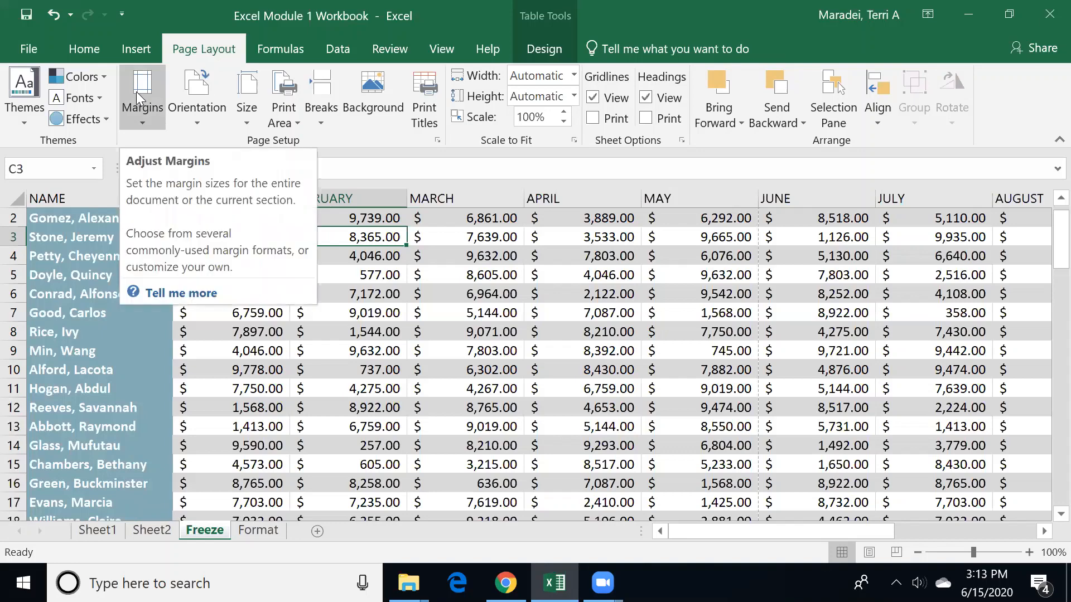
left_click(204, 121)
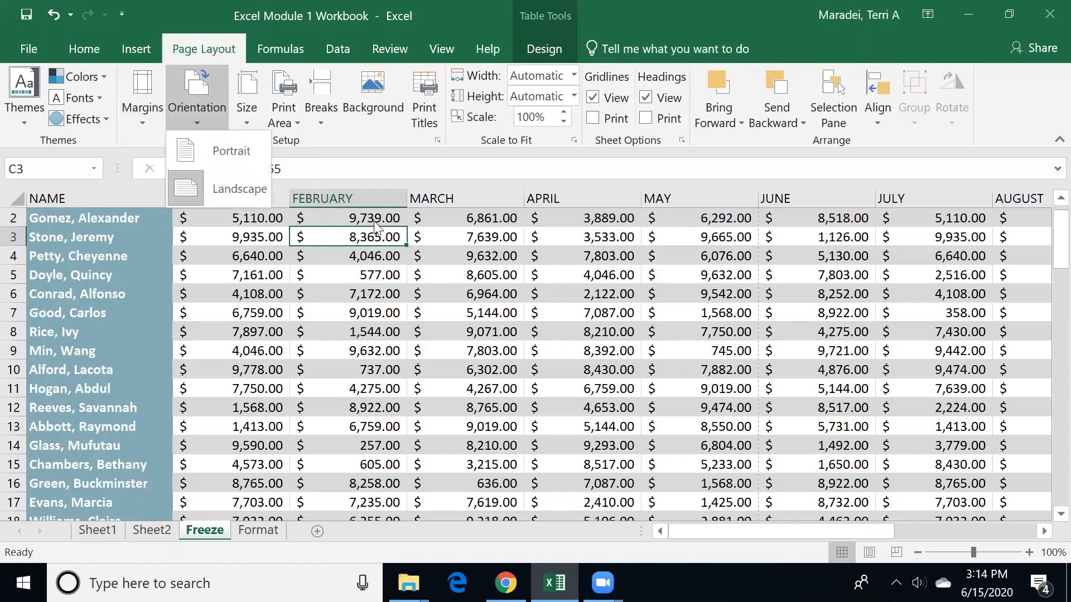
left_click(173, 296)
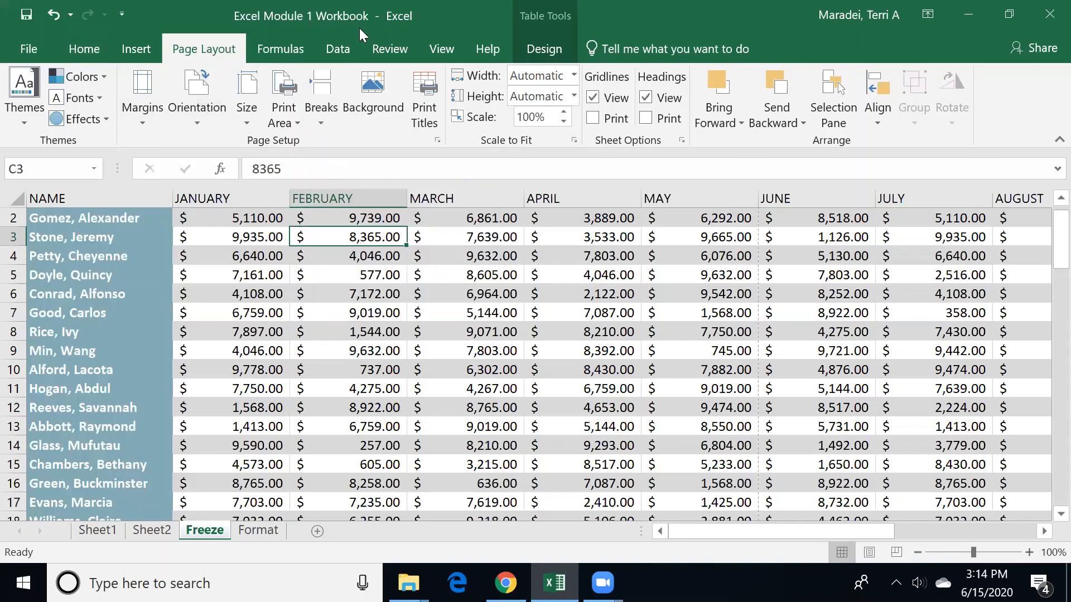
Compare pages 1 and 2 of the Freeze sheet in the print preview to check which column headings print, and return to the sheet.
left_click(29, 53)
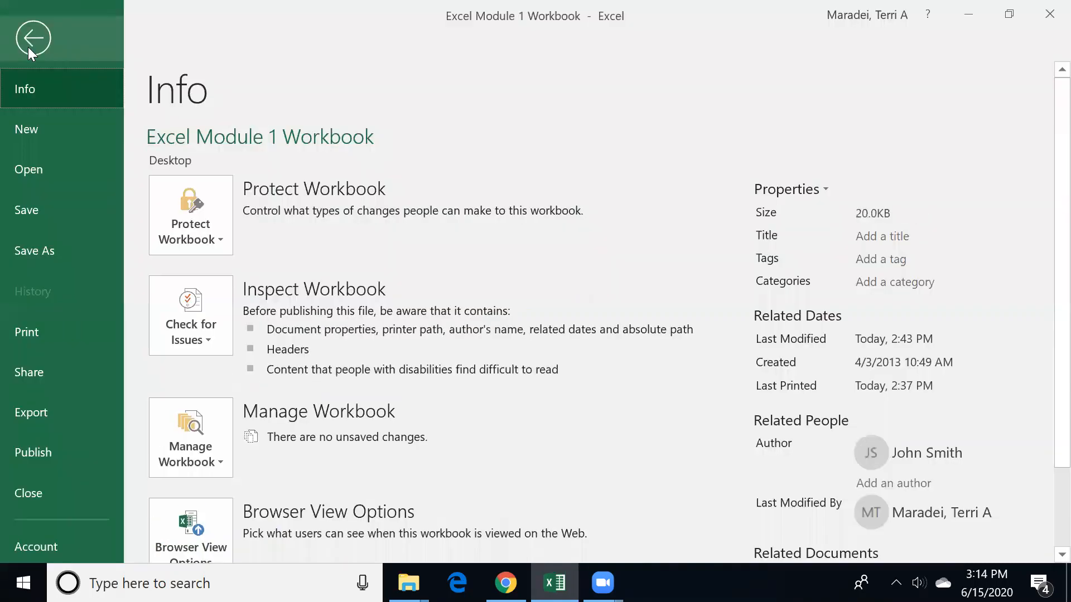
left_click(29, 332)
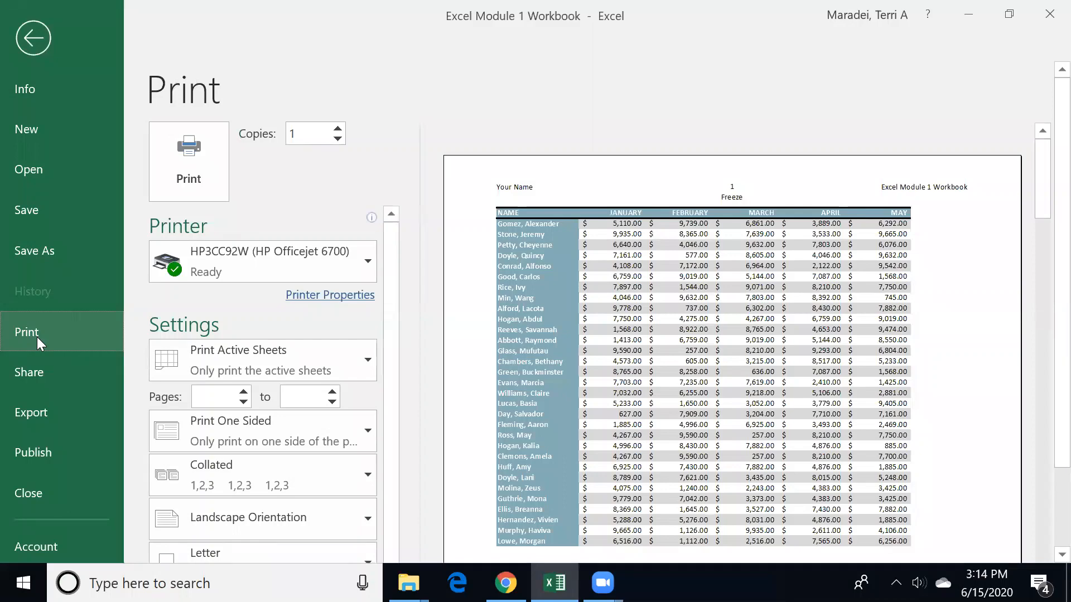
left_click_drag(1047, 198, 1043, 278)
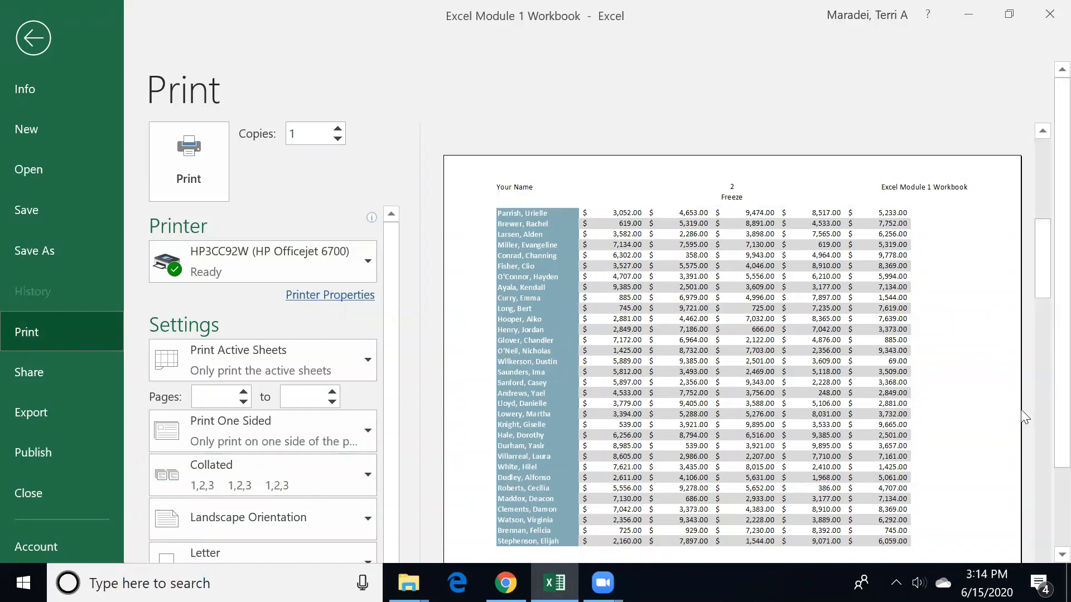
scroll(1045, 444, "down", 3)
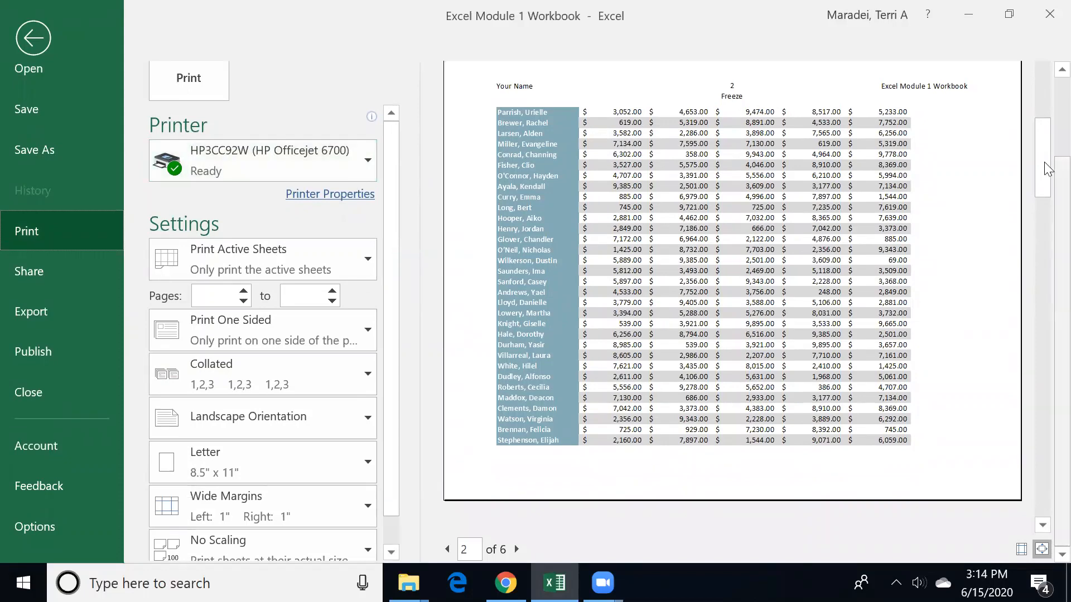
left_click_drag(1044, 144, 1033, 92)
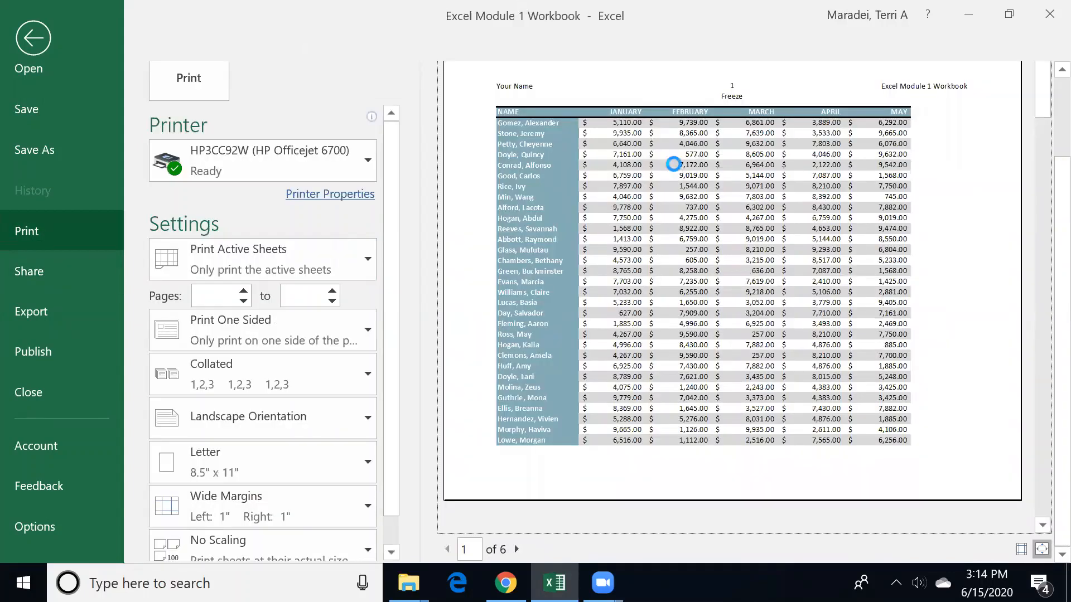
scroll(677, 170, "down", 1)
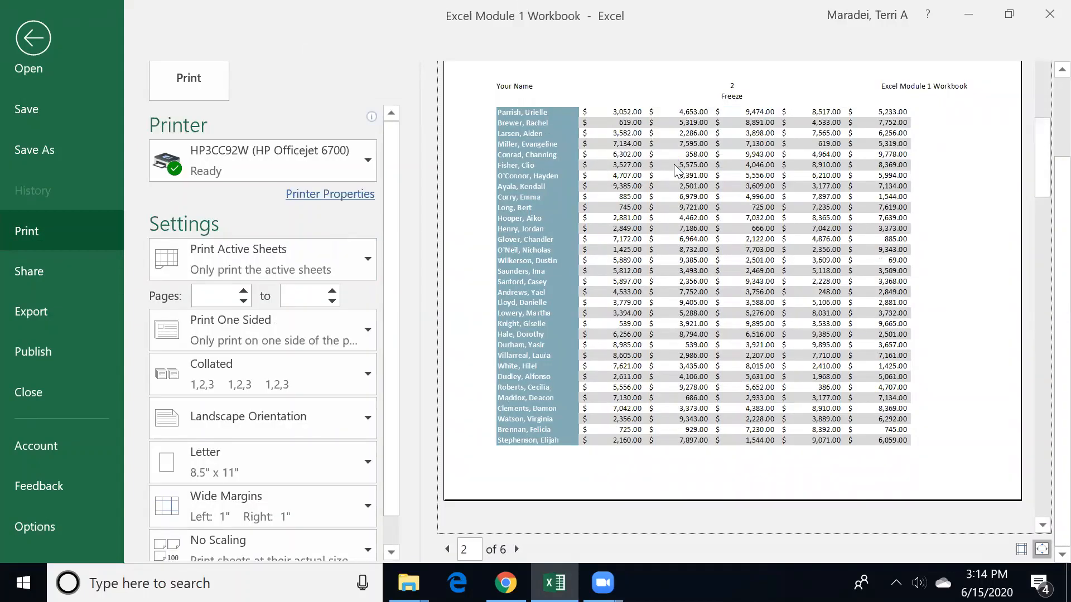
scroll(676, 170, "up", 1)
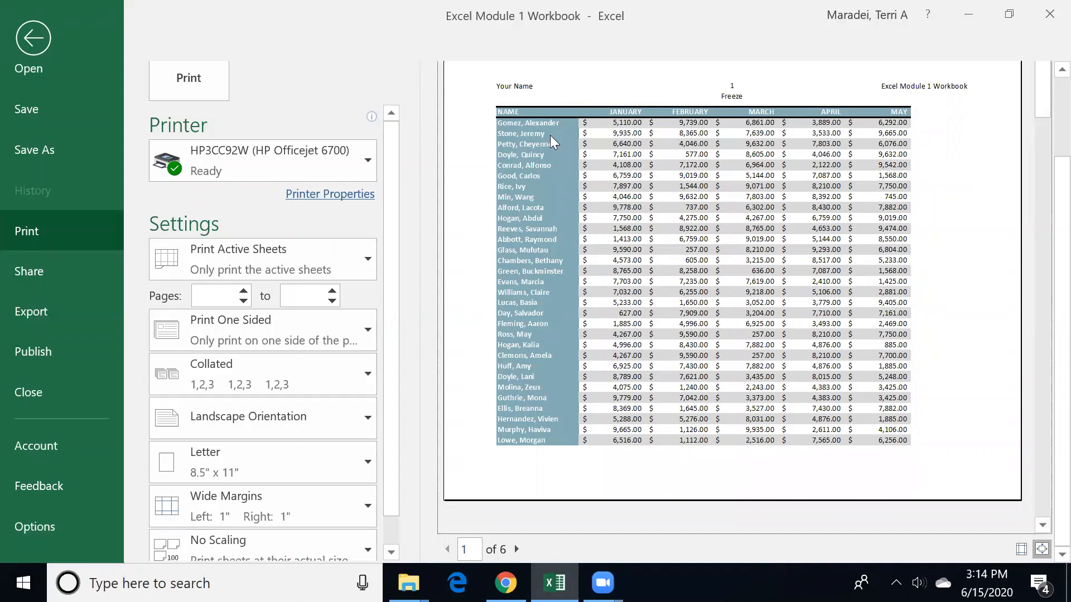
scroll(392, 388, "down", 2)
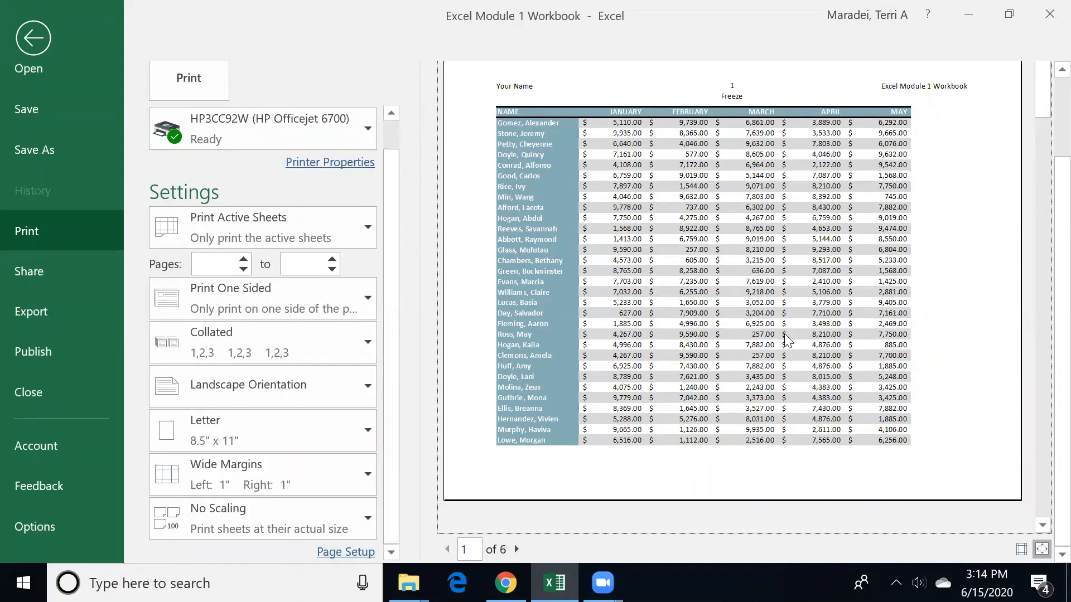
left_click(28, 47)
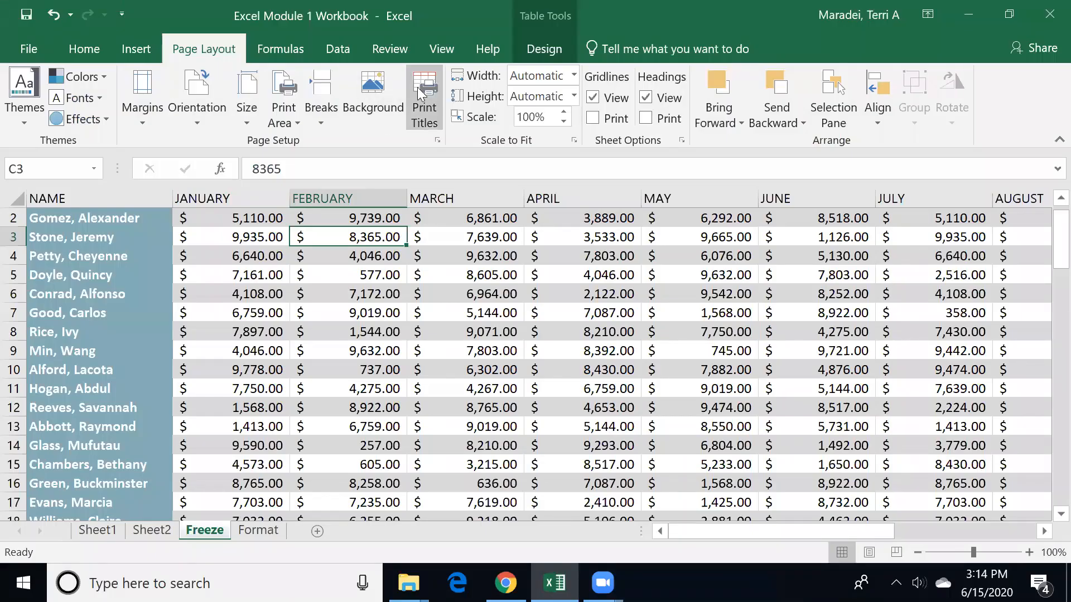
Set row 1 ($1:$1) as the print title row repeated at the top of each page, and open the print preview.
left_click(431, 101)
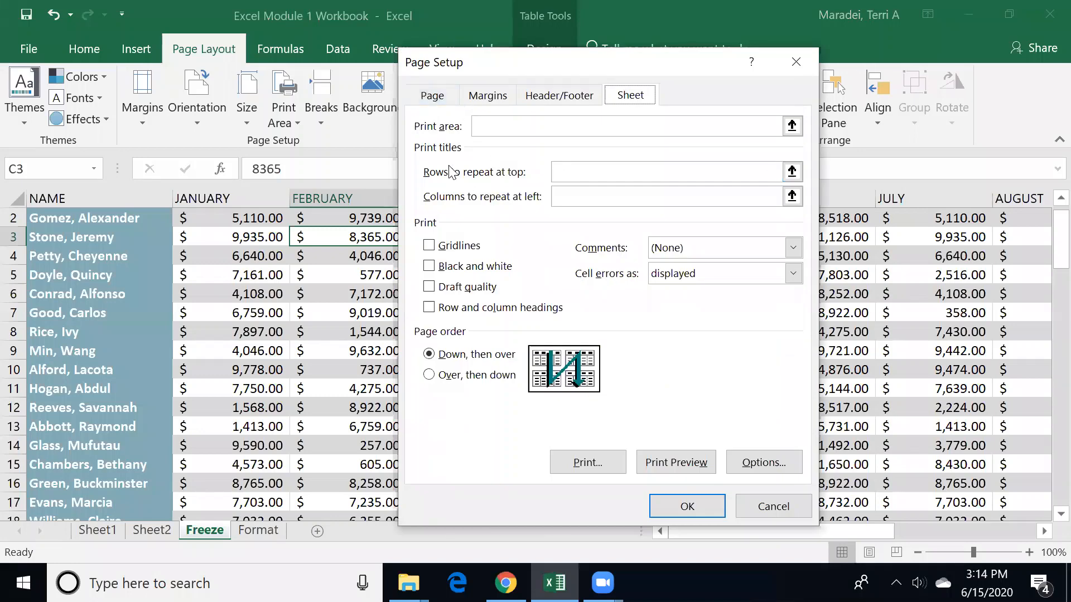
left_click(793, 173)
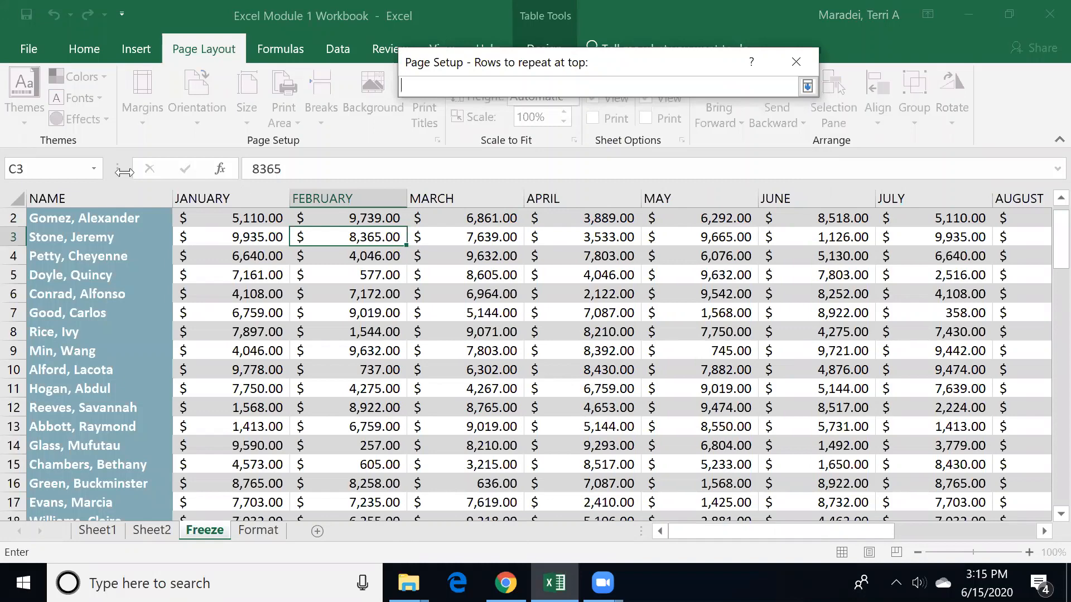
key("Up")
key("Up")
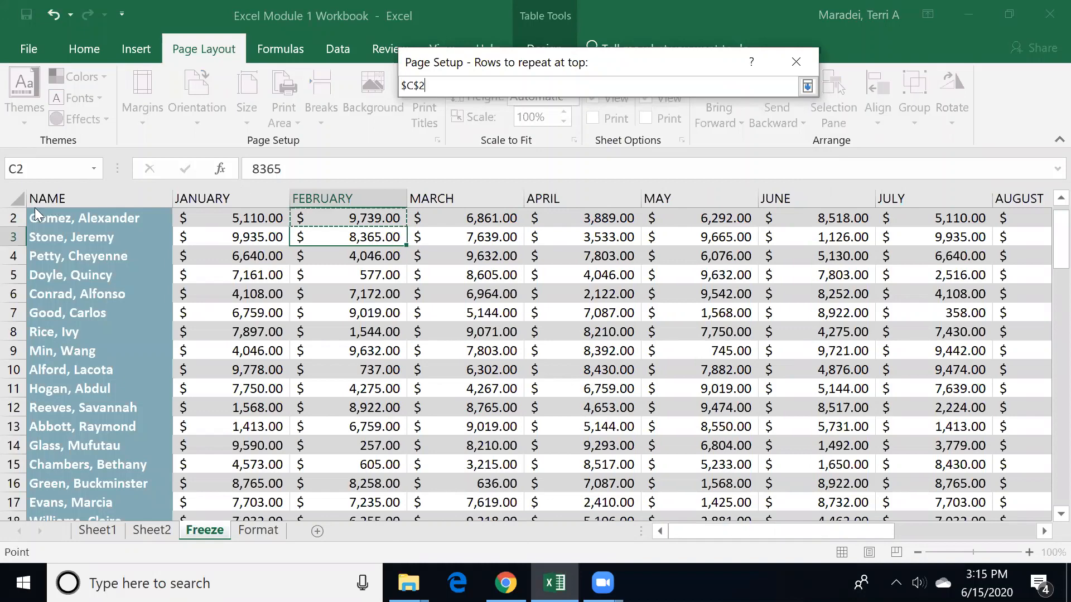
left_click(11, 224)
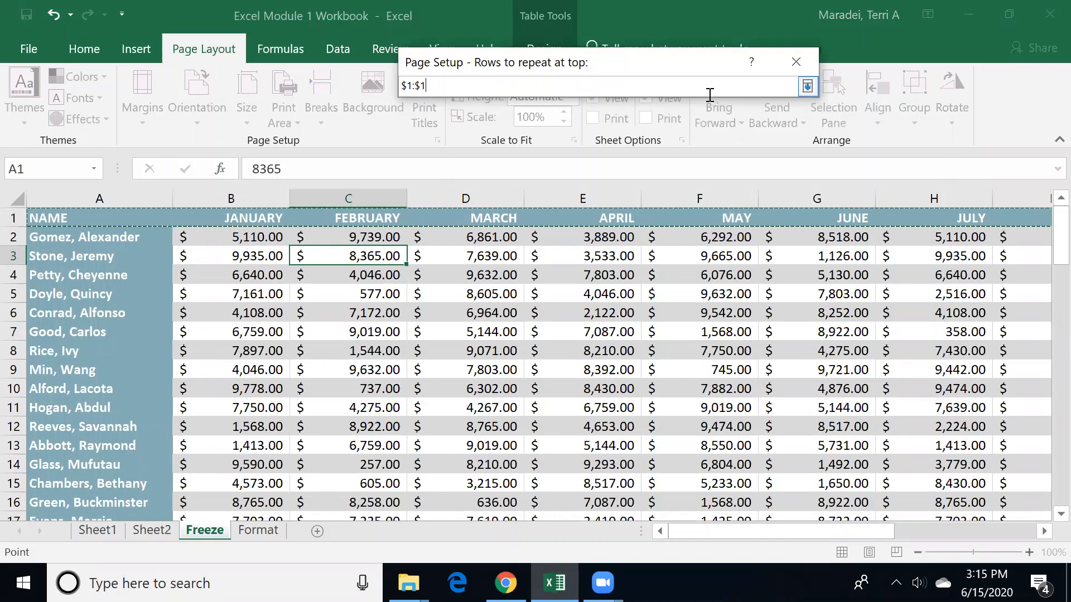
left_click(807, 86)
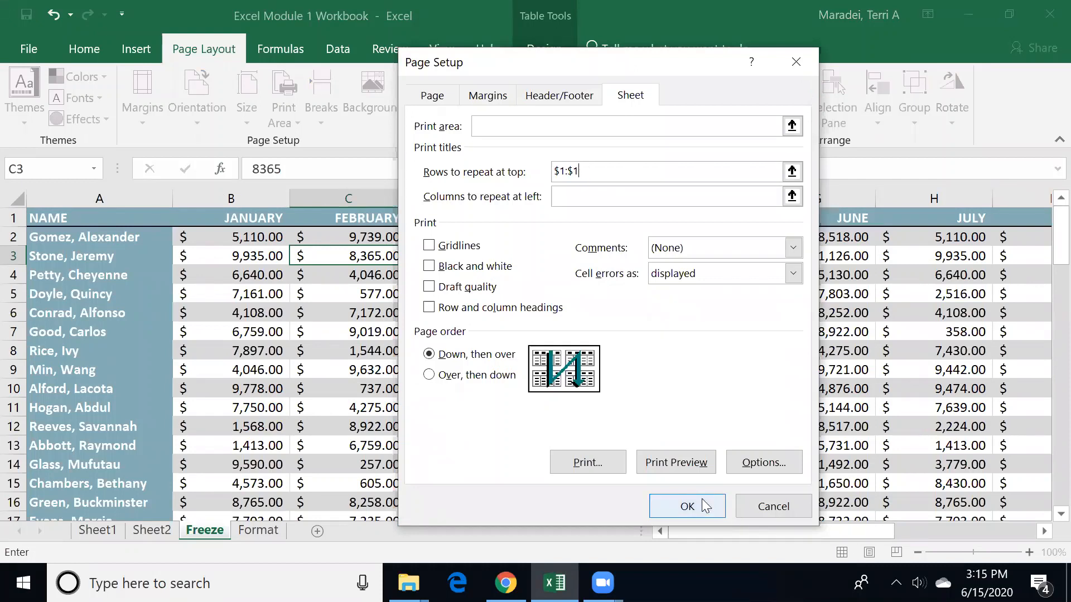
left_click(683, 463)
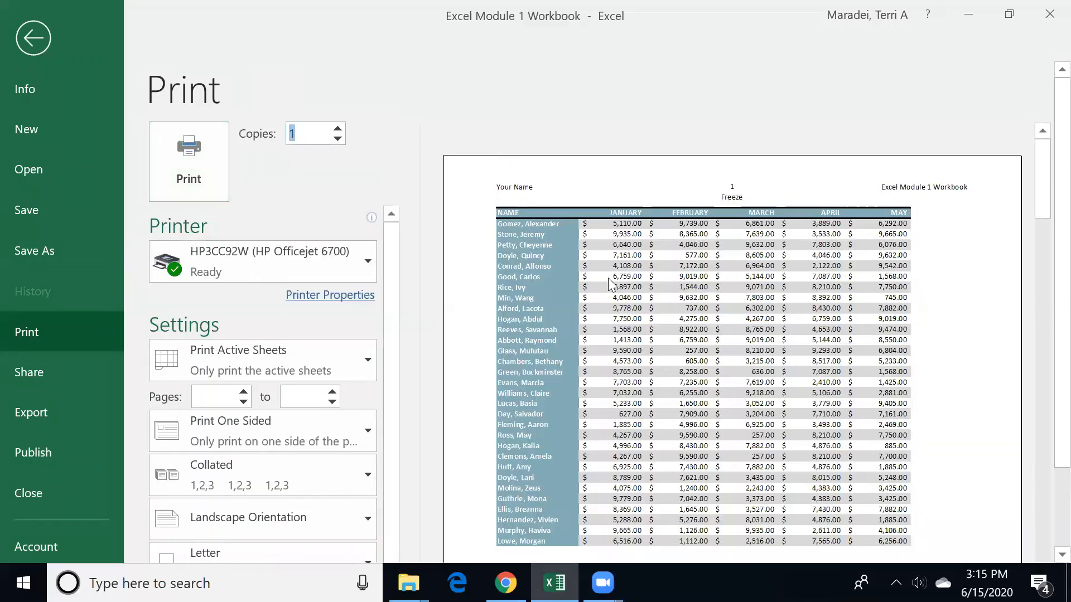
Check pages 1 to 3 of the Freeze sheet's print preview for the repeated column headings.
left_click(858, 288)
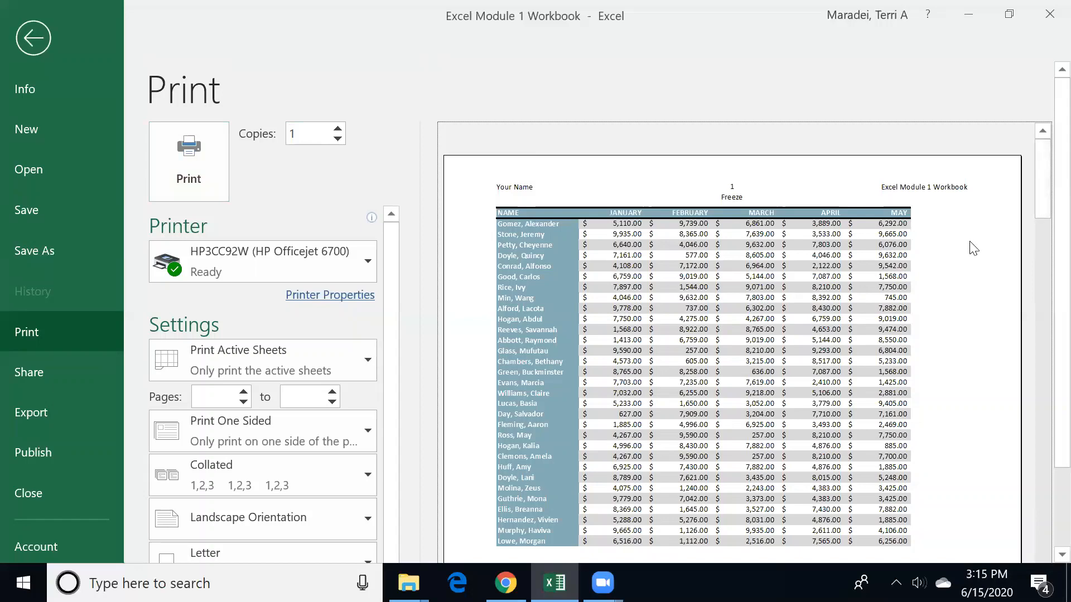
scroll(971, 246, "down", 1)
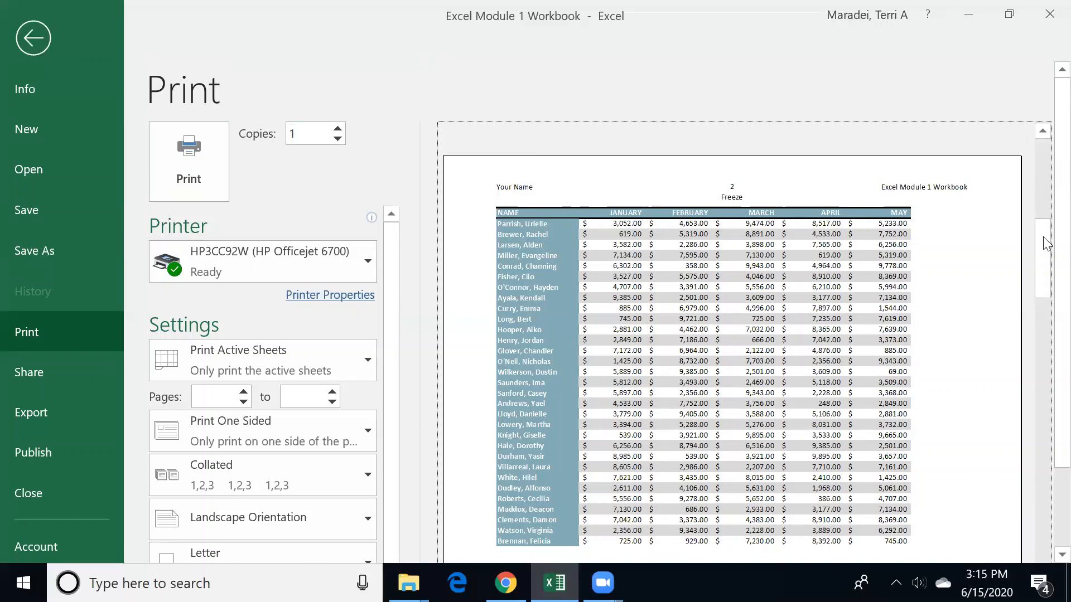
left_click(1047, 308)
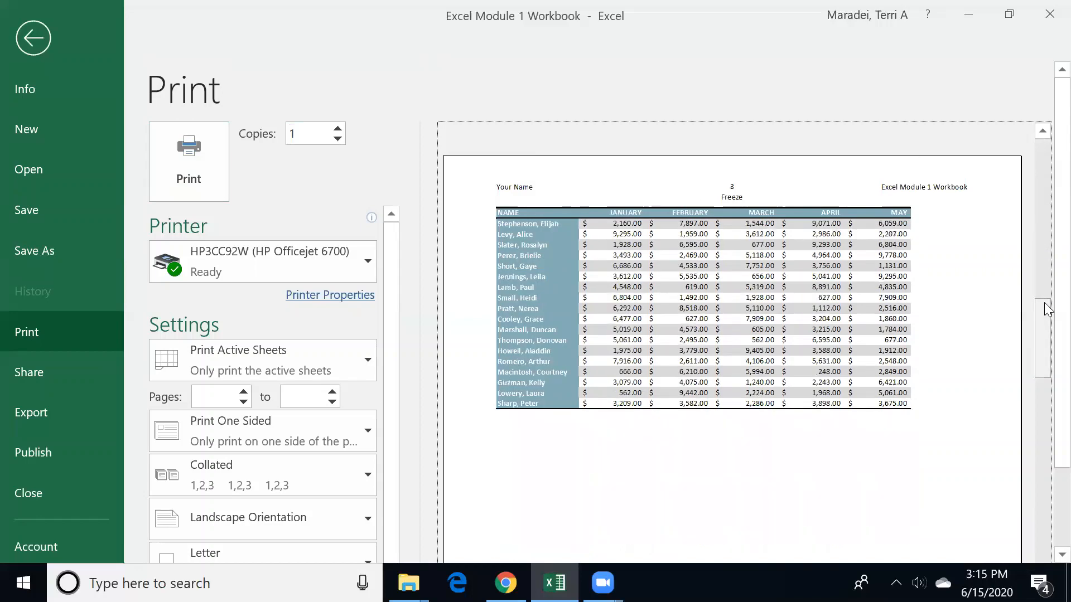
left_click_drag(1046, 308, 1019, 174)
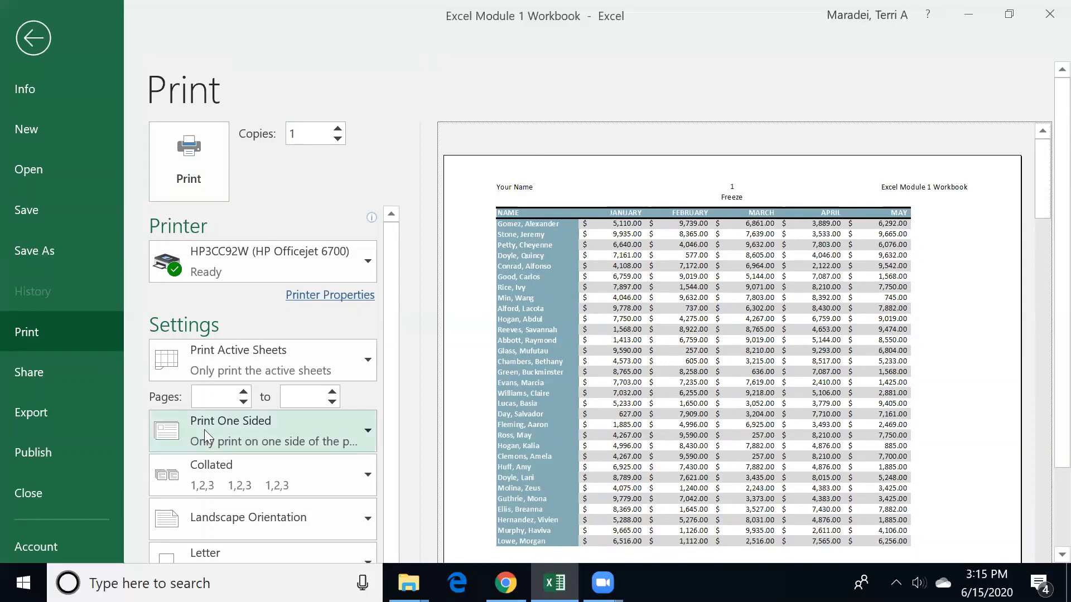
Change the print margins to the last custom setting, 0.5" left and right, and review pages 2 and 3 in the preview.
scroll(386, 414, "down", 1)
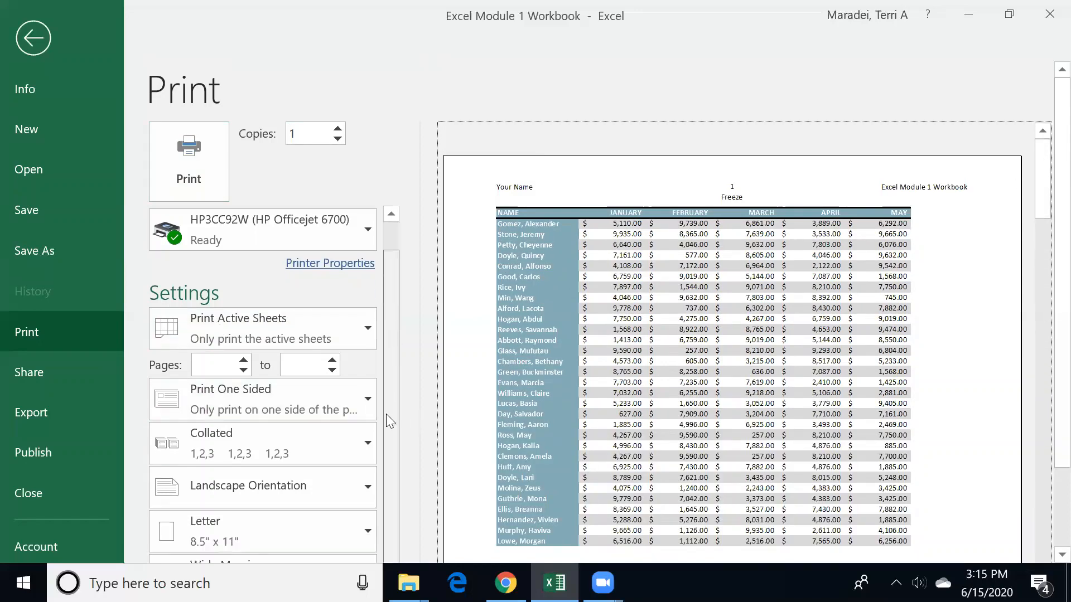
left_click_drag(1043, 169, 1056, 325)
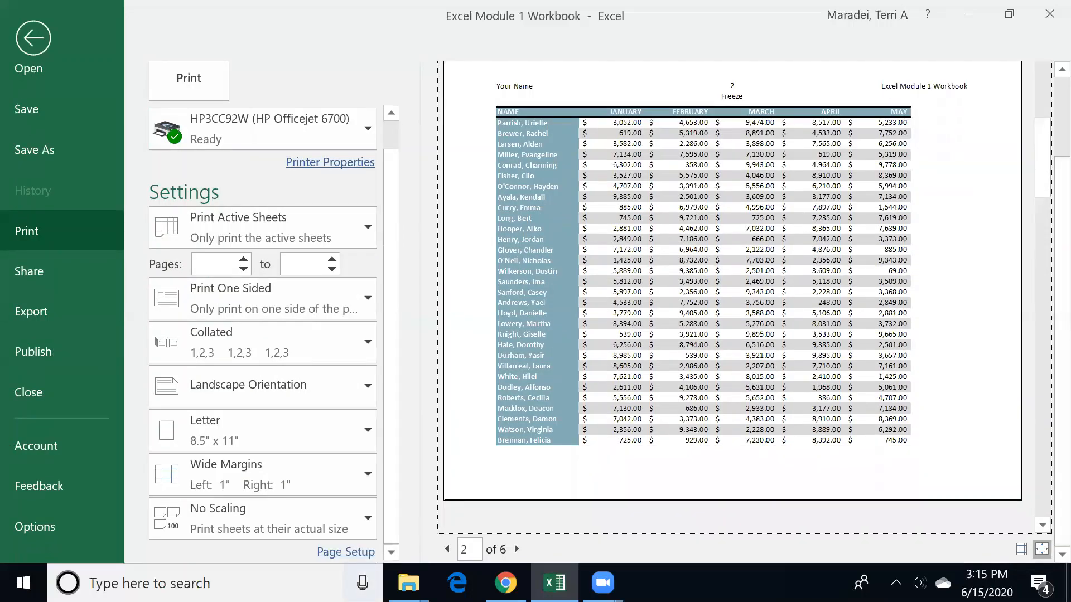
left_click(372, 473)
left_click(293, 112)
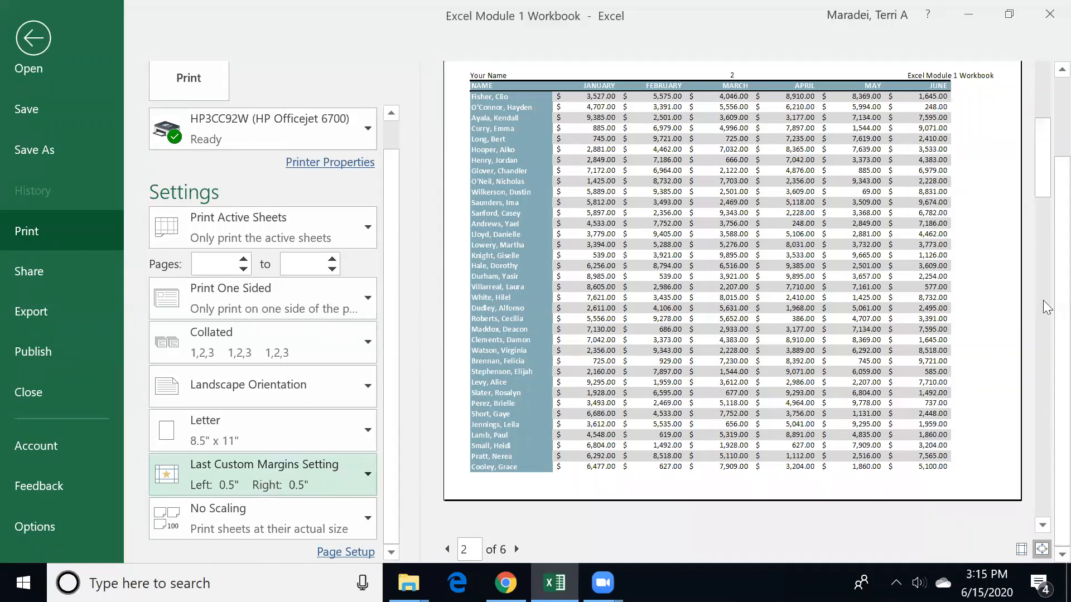
left_click(1043, 207)
left_click_drag(1043, 207, 1044, 237)
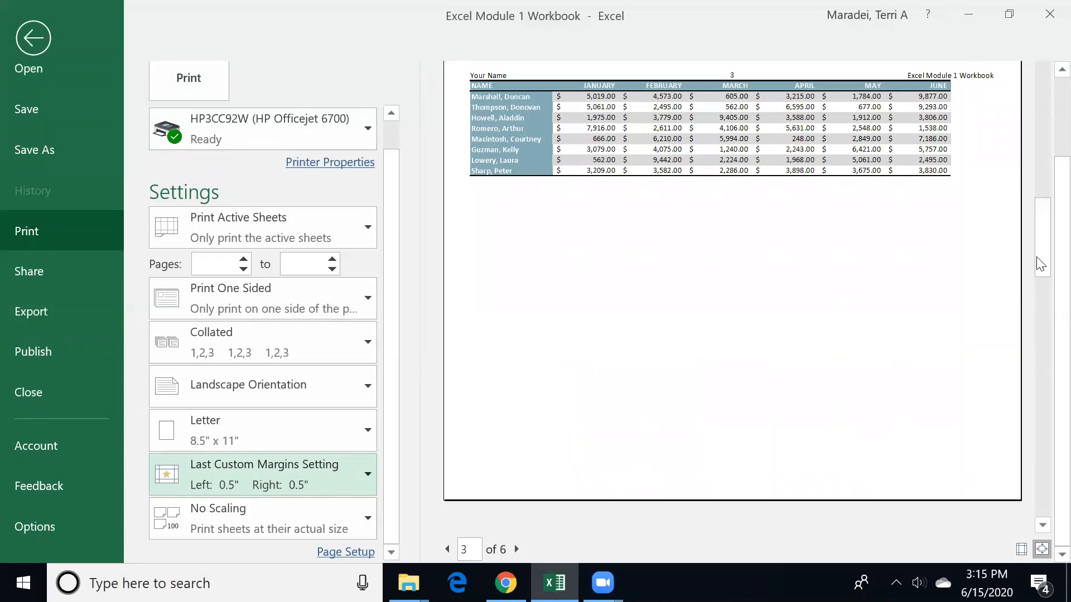
left_click_drag(1035, 204, 1018, 128)
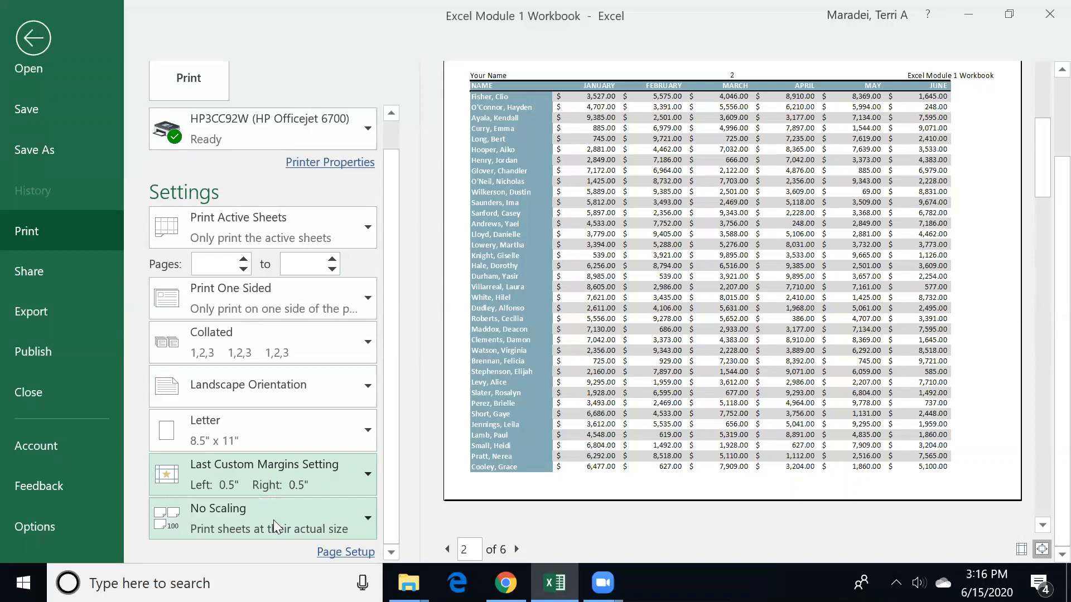
Try scaling the printout with Fit Sheet on One Page and Fit All Rows on One Page, and reset it to No Scaling.
left_click(367, 516)
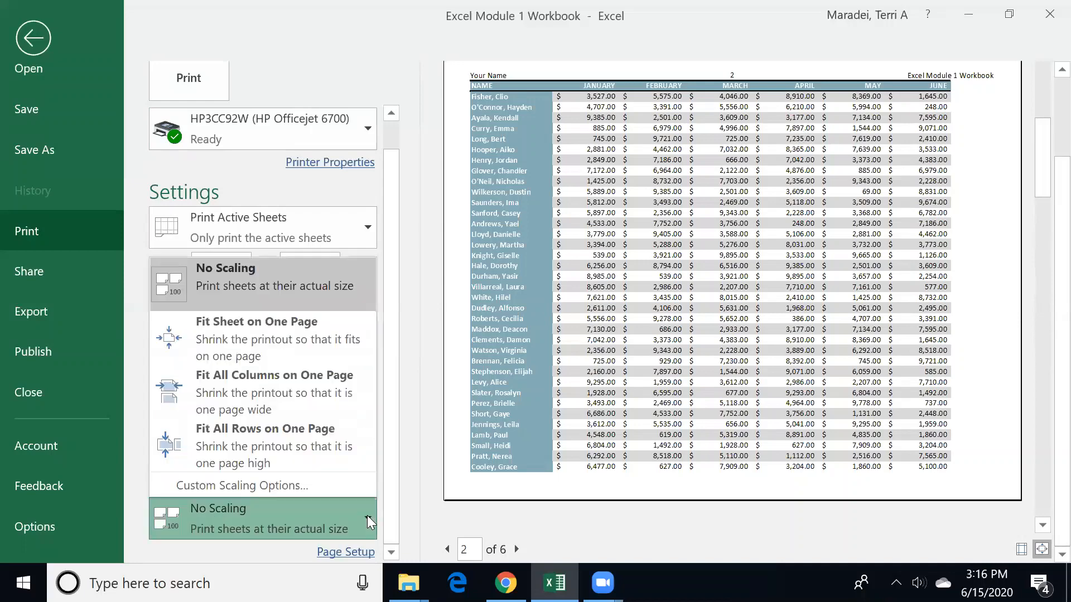
left_click(277, 329)
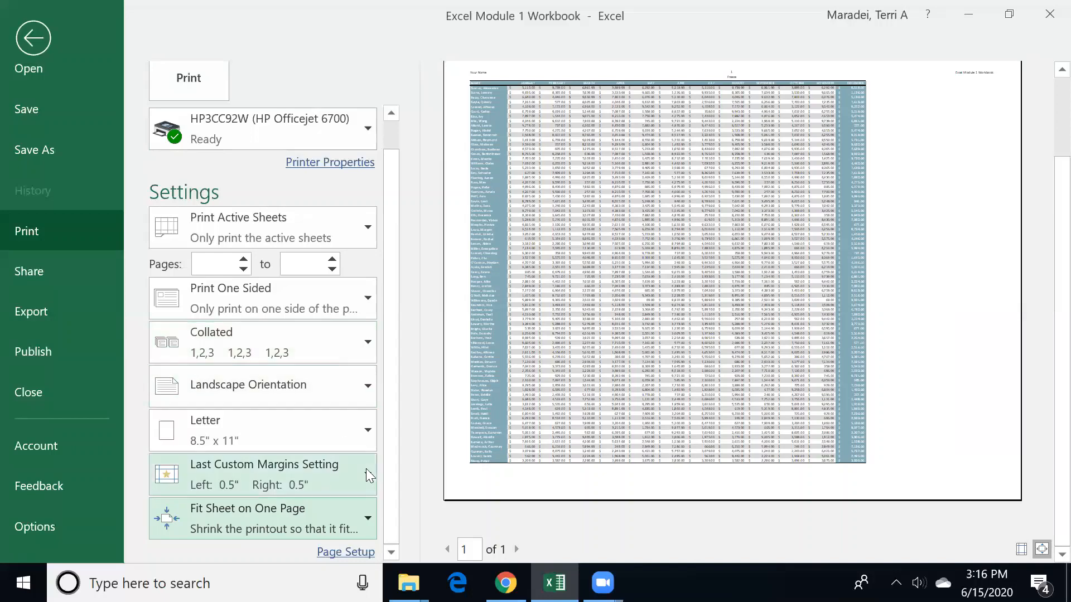
left_click(357, 514)
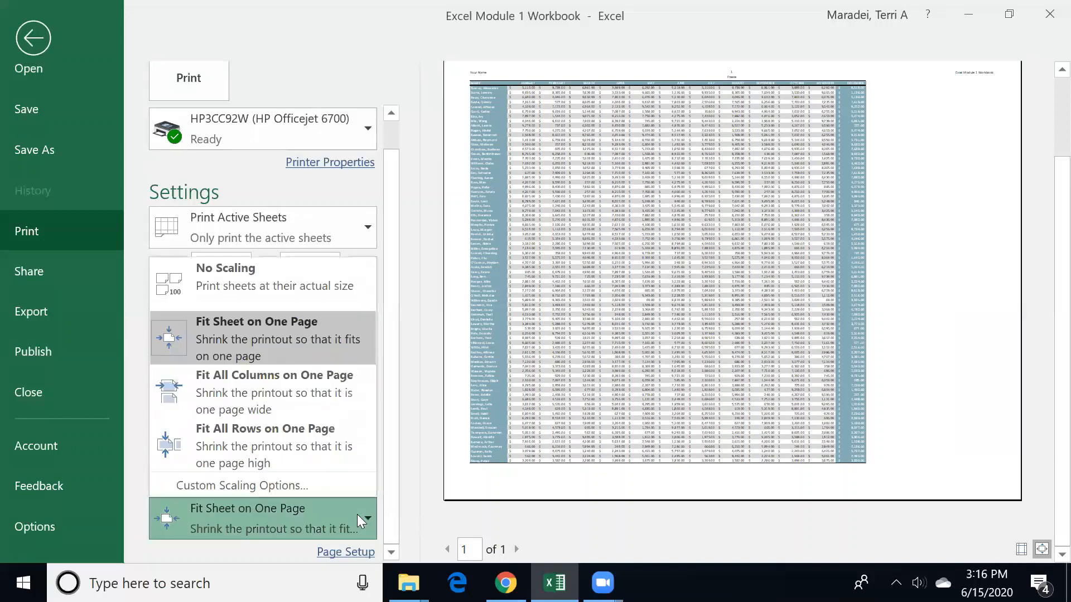
left_click(340, 443)
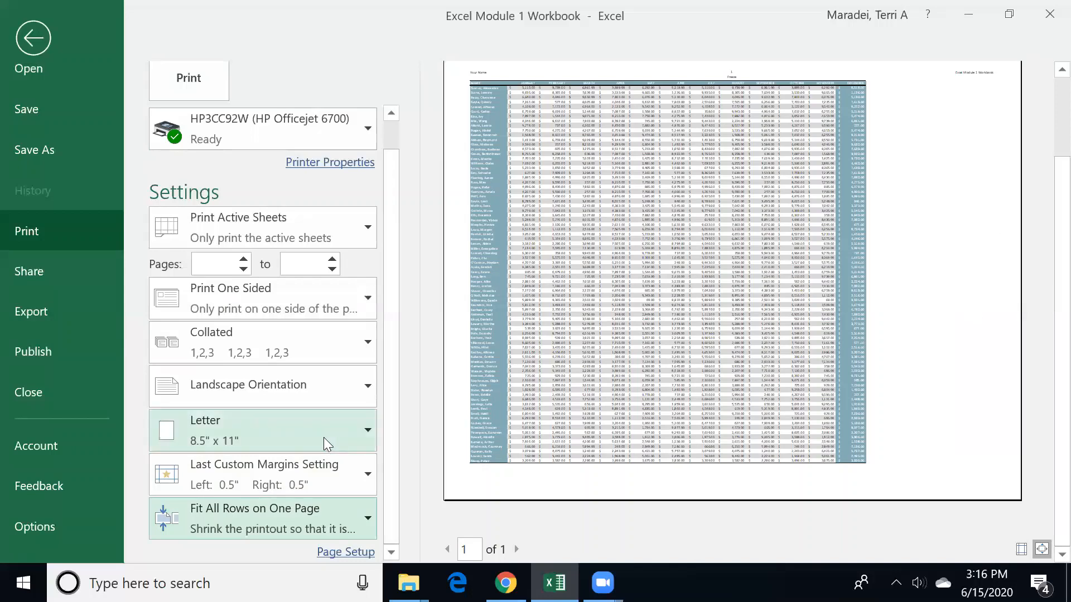
left_click(362, 519)
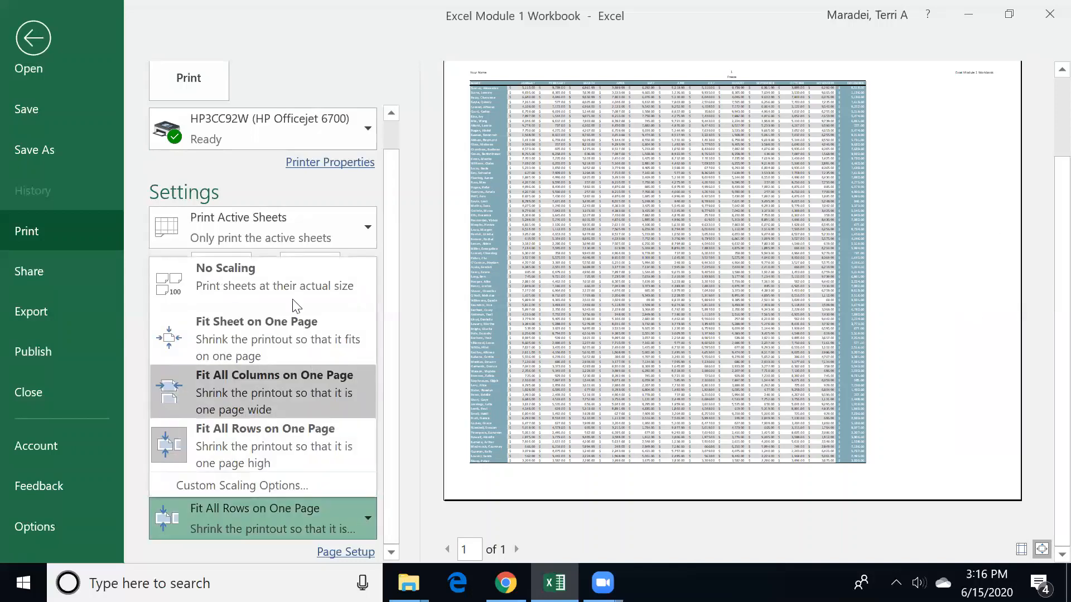
left_click(285, 284)
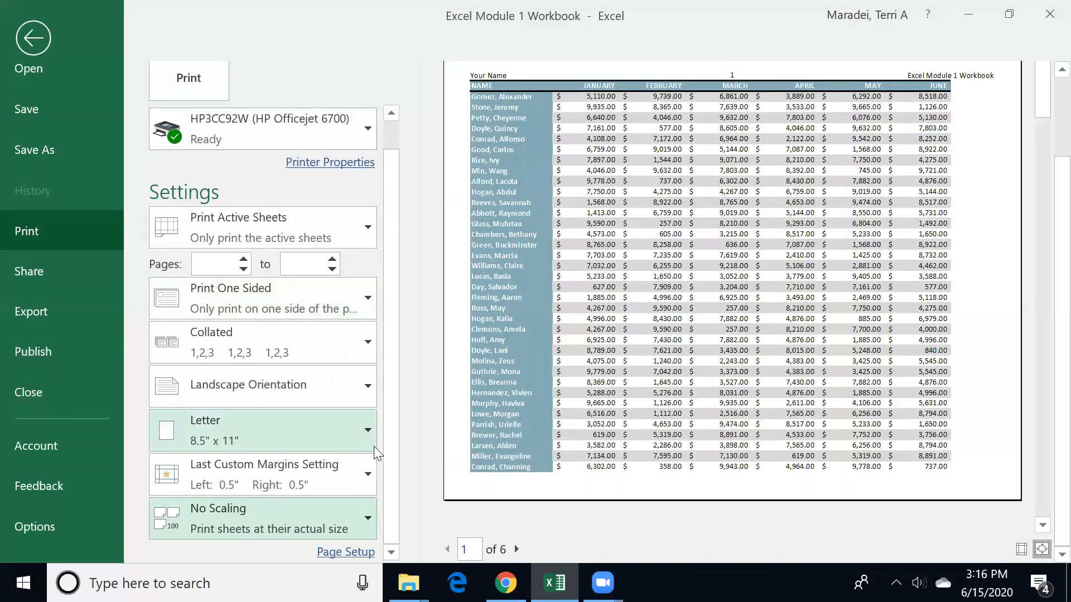
Scale the printout to Fit All Columns on One Page, review both pages in the preview, and return to the Freeze sheet.
left_click(363, 517)
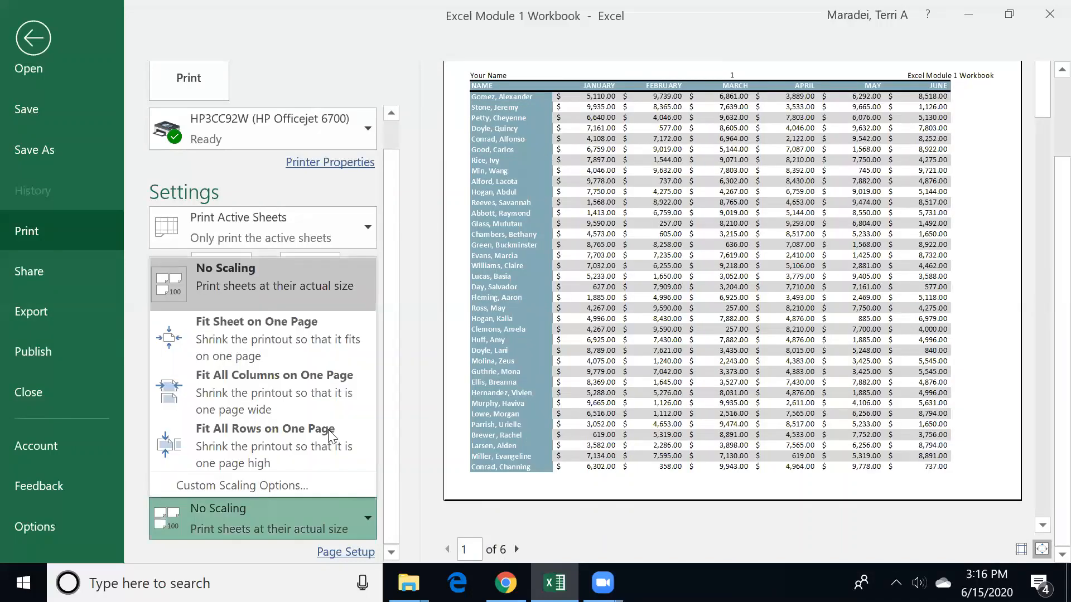
left_click(323, 395)
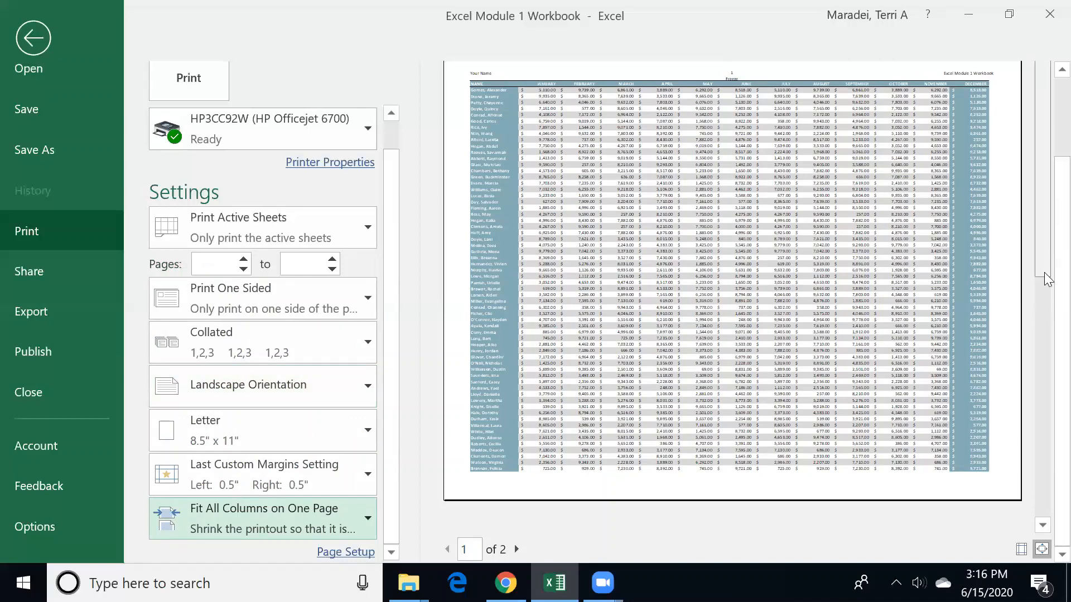
left_click(1040, 339)
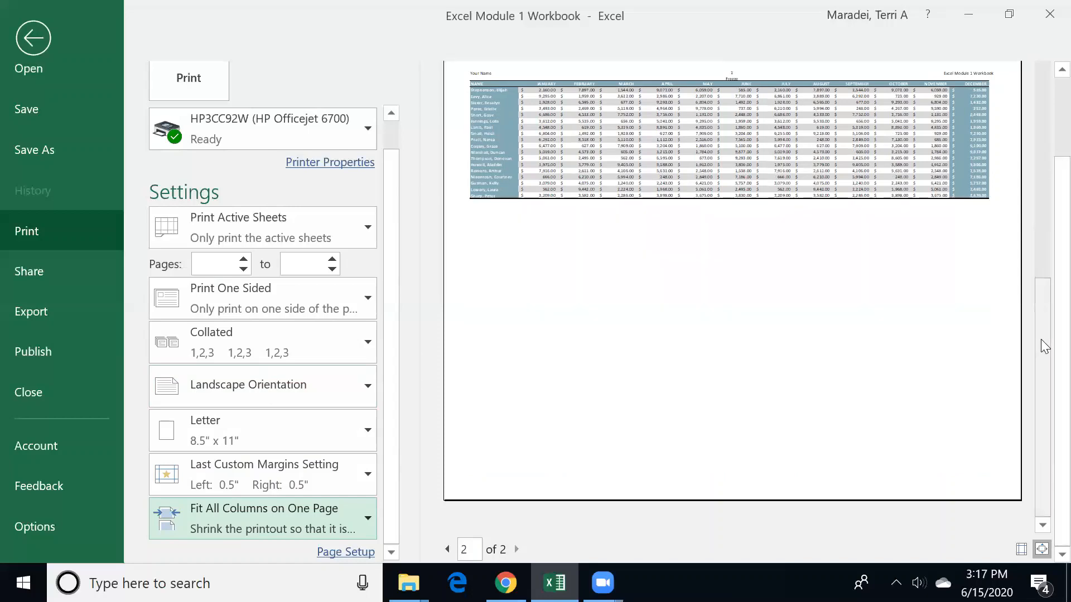
left_click(1035, 170)
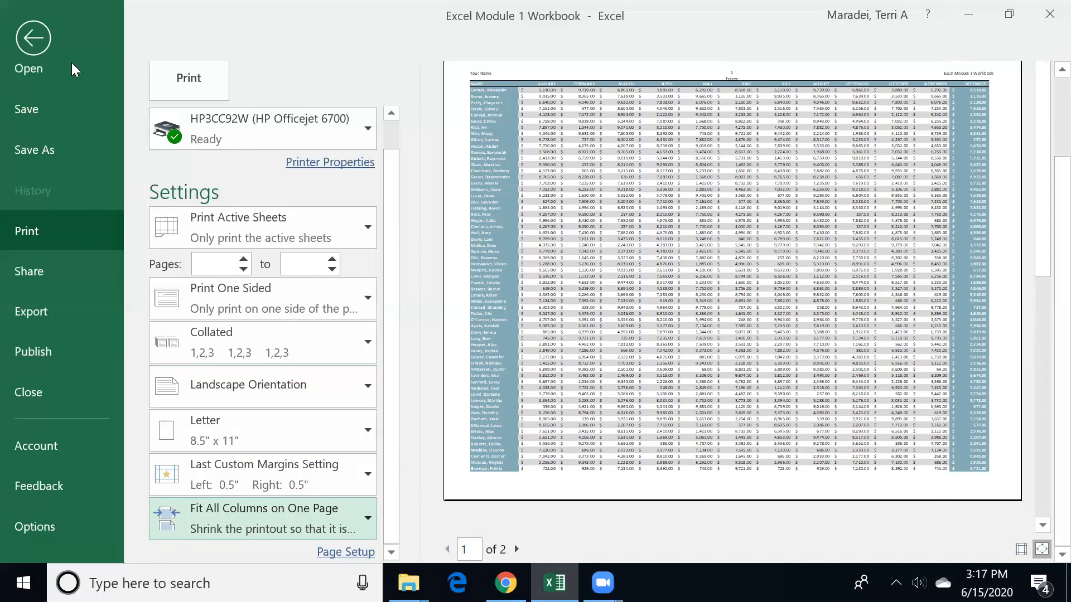
left_click(37, 40)
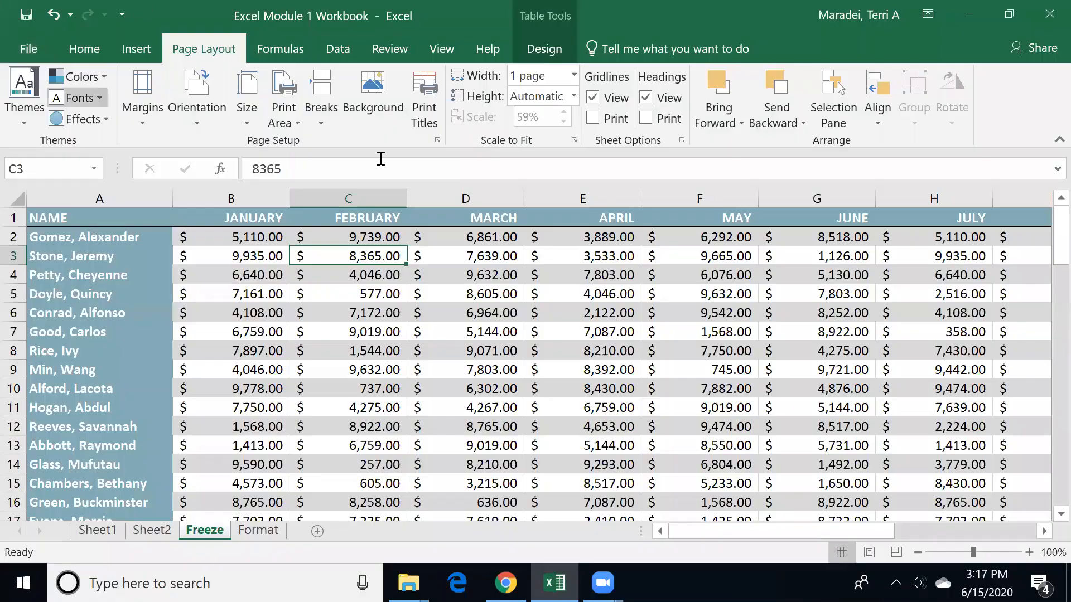